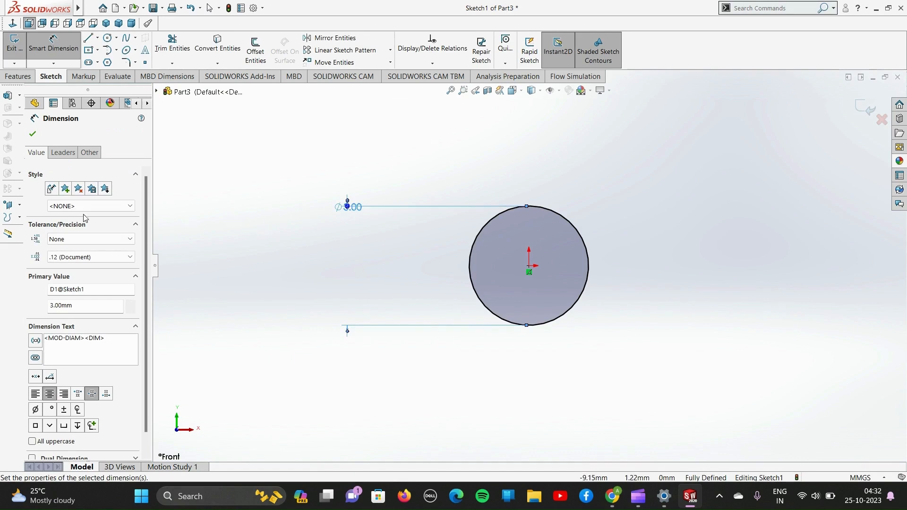
Extrude the circle sketch as a blind boss 13 mm deep.
{"action": "left_click", "coordinate": [18, 78]}
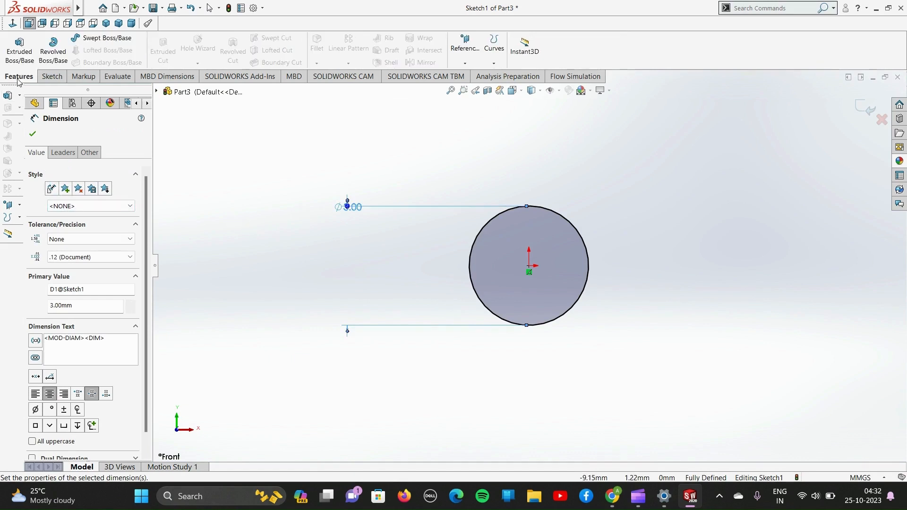
{"action": "left_click", "coordinate": [20, 47]}
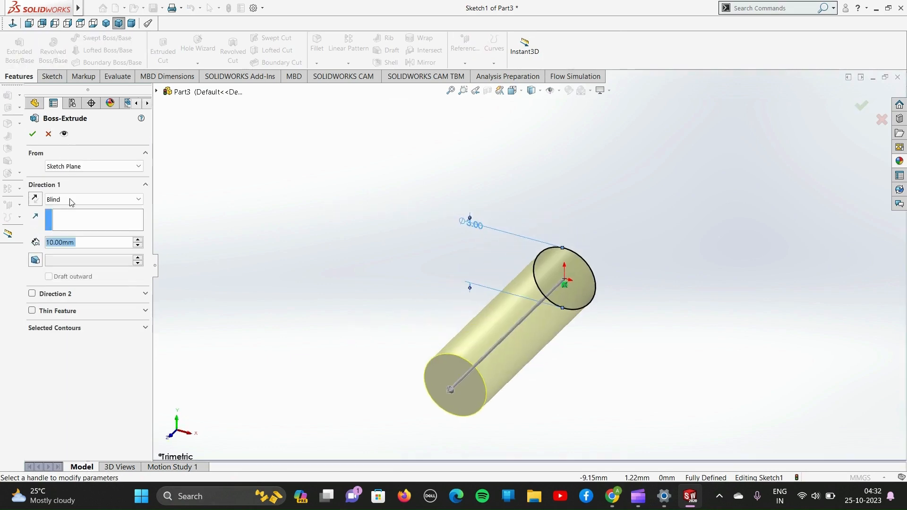
{"action": "type", "text": "13"}
{"action": "key", "text": "Return"}
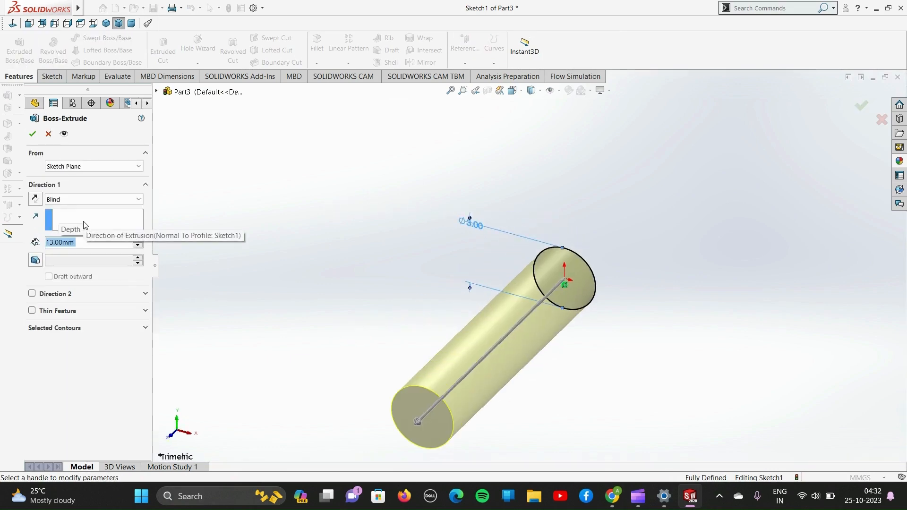
{"action": "left_click", "coordinate": [32, 133]}
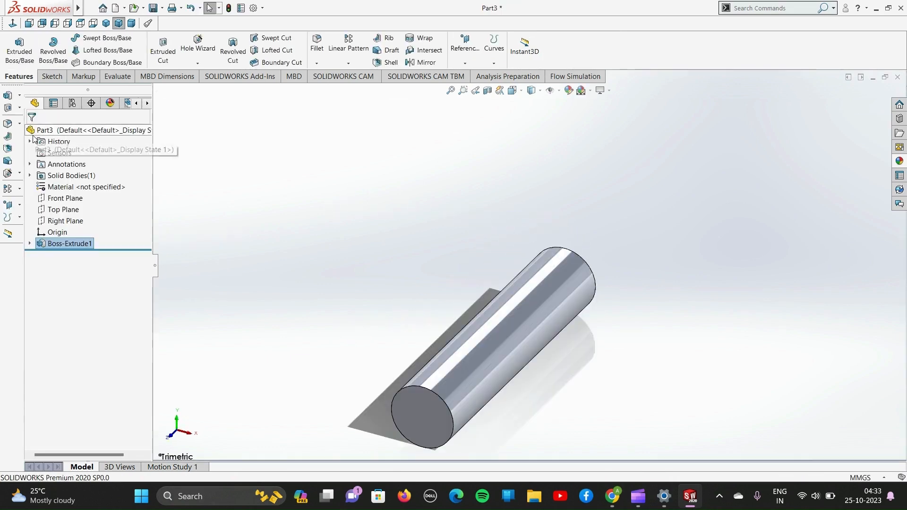
Open a sketch on the cylinder's front end face and convert its circular edge into a sketch circle.
{"action": "right_click", "coordinate": [418, 411]}
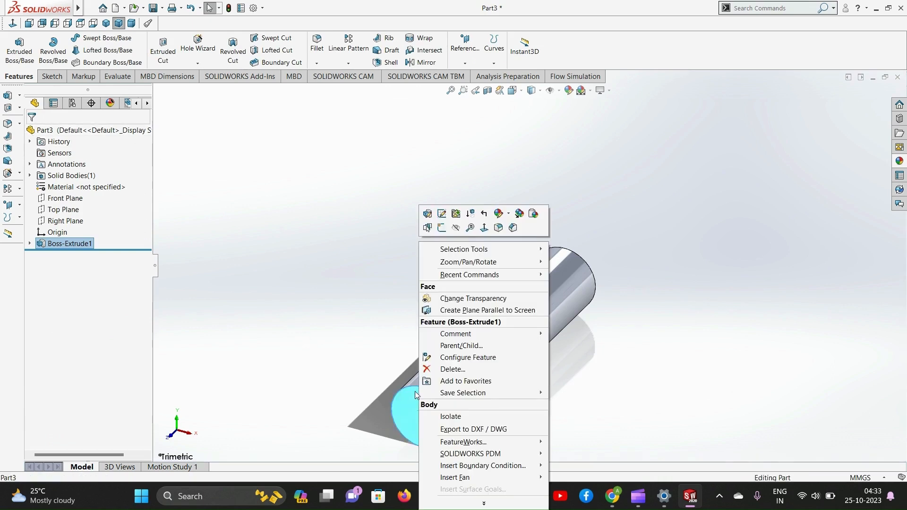
{"action": "left_click", "coordinate": [442, 228]}
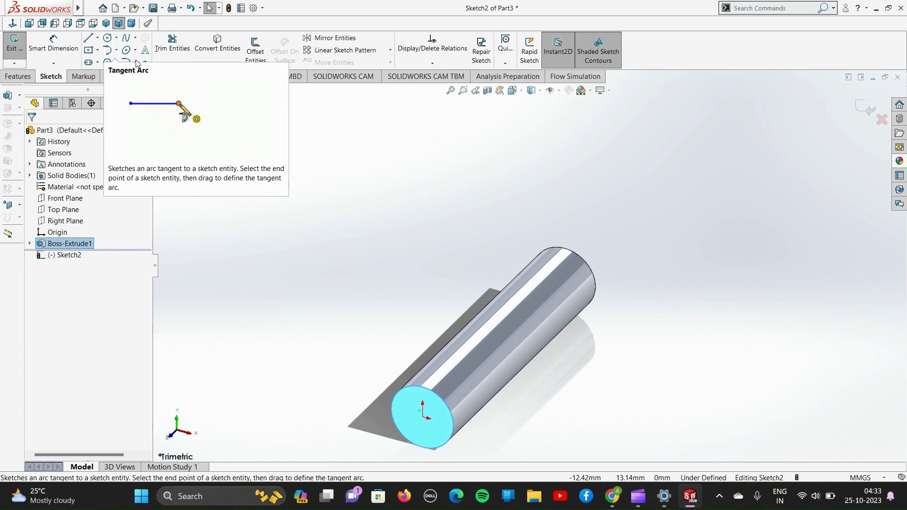
{"action": "left_click", "coordinate": [374, 162]}
{"action": "left_click", "coordinate": [218, 45]}
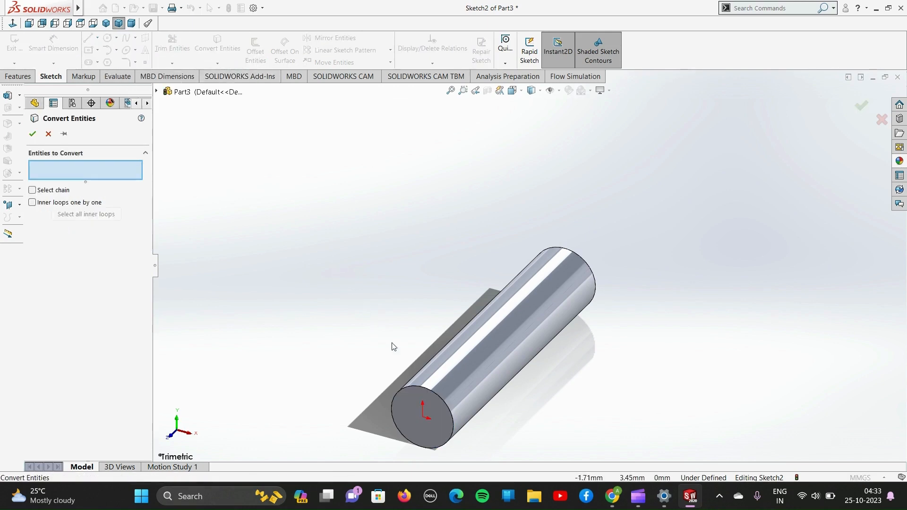
{"action": "left_click", "coordinate": [419, 388]}
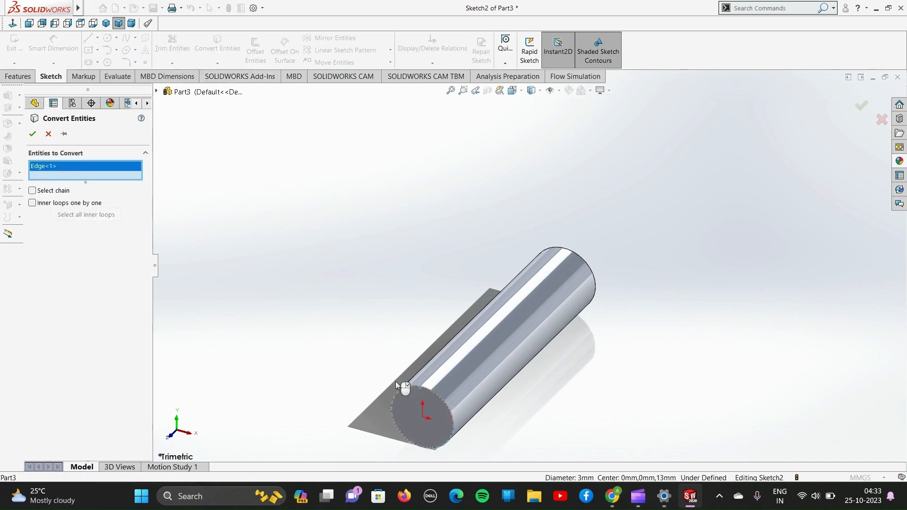
{"action": "left_click", "coordinate": [32, 134]}
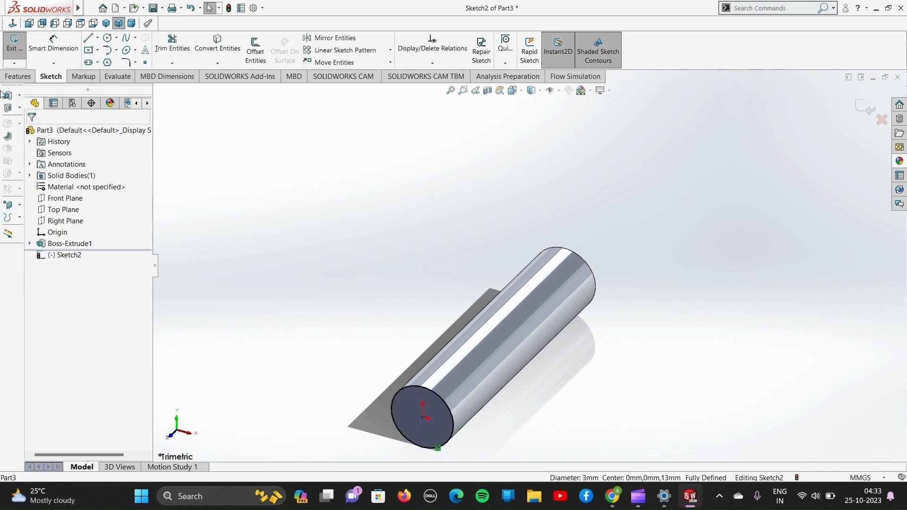
Extrude the converted circle 13 mm with a 10 degree inward draft to form the tapered tip.
{"action": "left_click", "coordinate": [17, 76]}
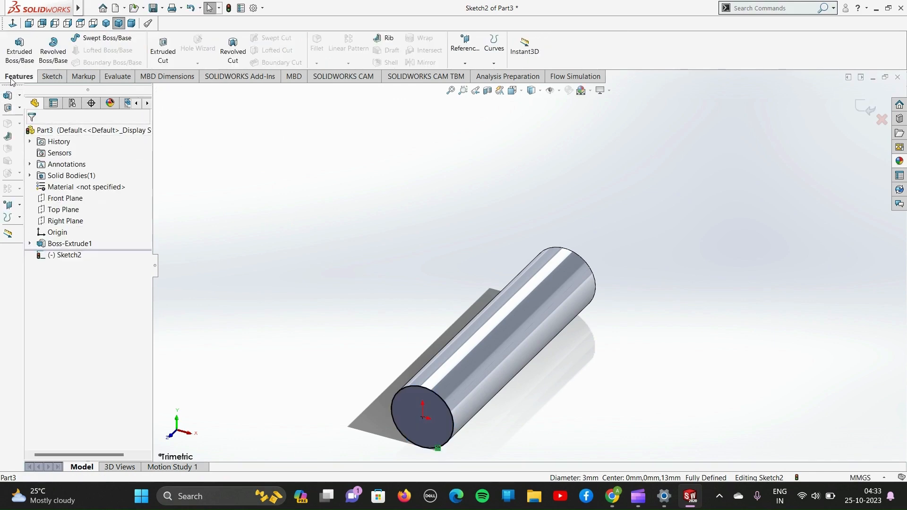
{"action": "left_click", "coordinate": [17, 57]}
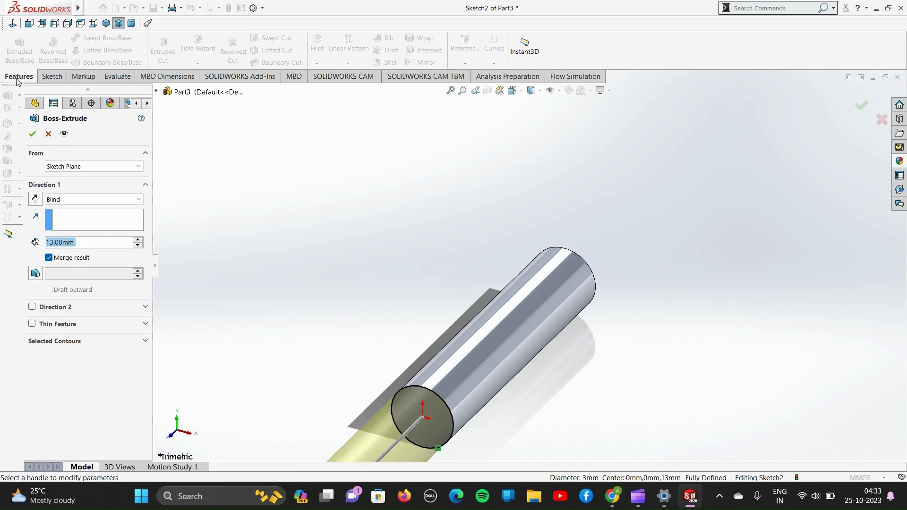
{"action": "left_click", "coordinate": [36, 274]}
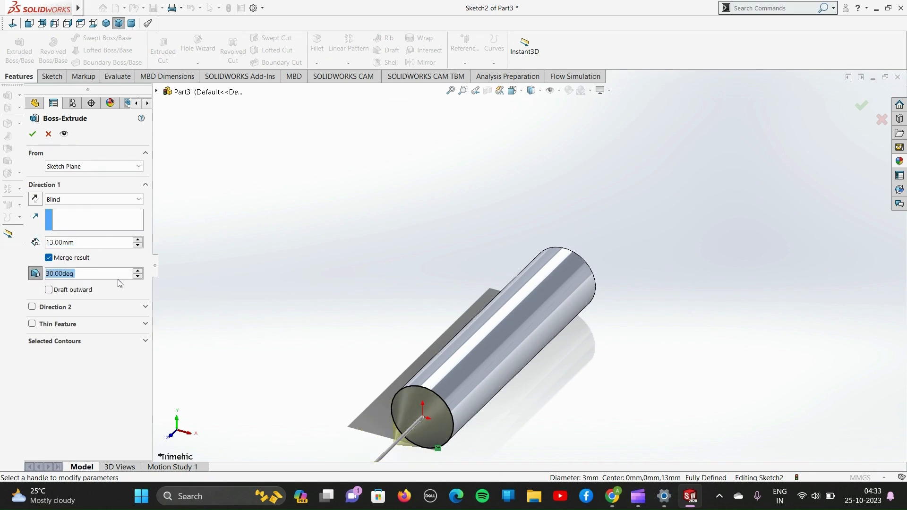
{"action": "type", "text": "10"}
{"action": "key", "text": "Return"}
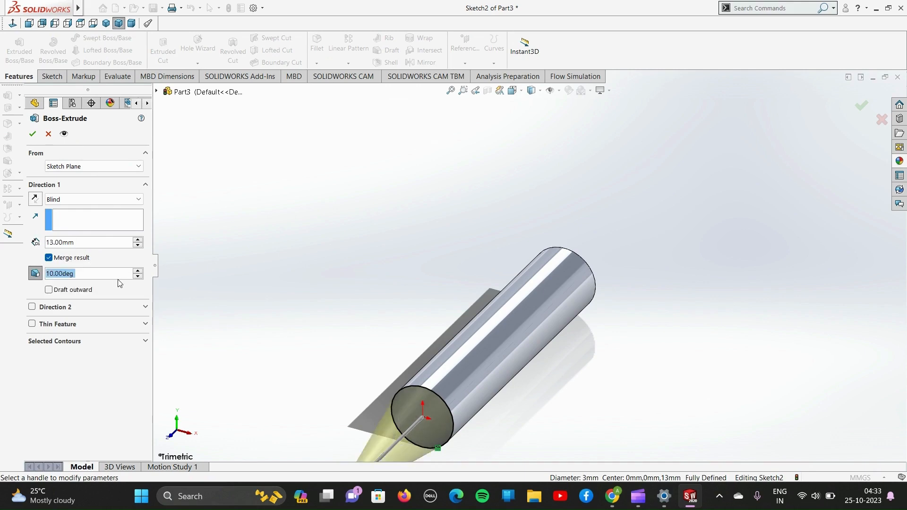
{"action": "left_click", "coordinate": [32, 133]}
Open a sketch on the cylinder's flat end face opposite the tip and convert its circular edge.
{"action": "middle_click_drag", "start_coordinate": [559, 230], "coordinate": [554, 277]}
{"action": "left_click", "coordinate": [558, 278]}
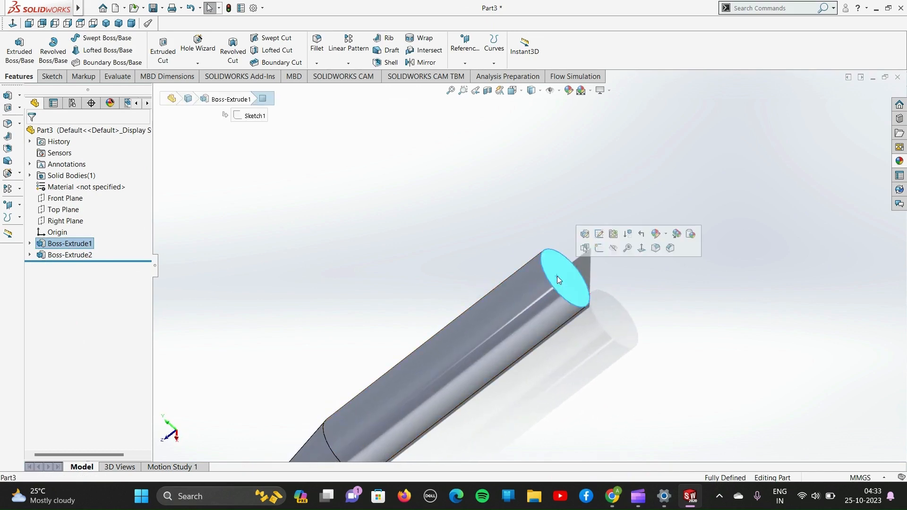
{"action": "left_click", "coordinate": [598, 249]}
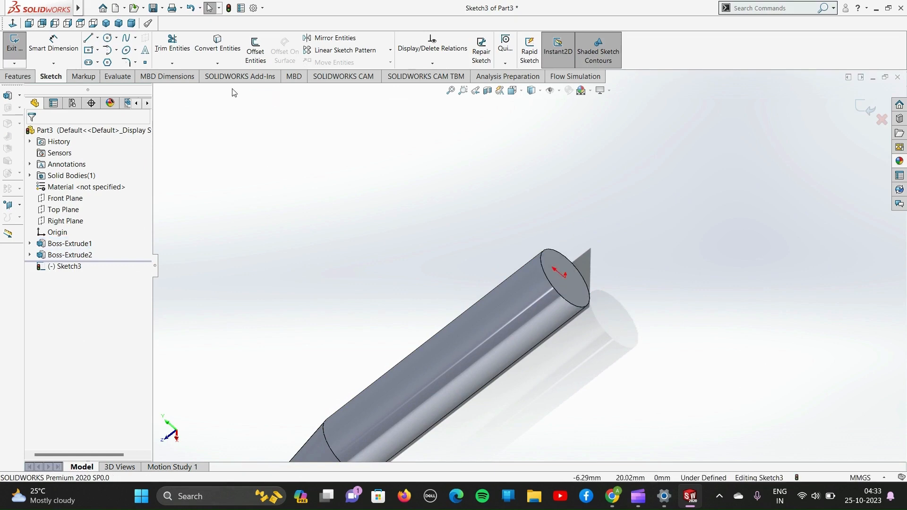
{"action": "left_click", "coordinate": [218, 48]}
{"action": "left_click", "coordinate": [560, 294]}
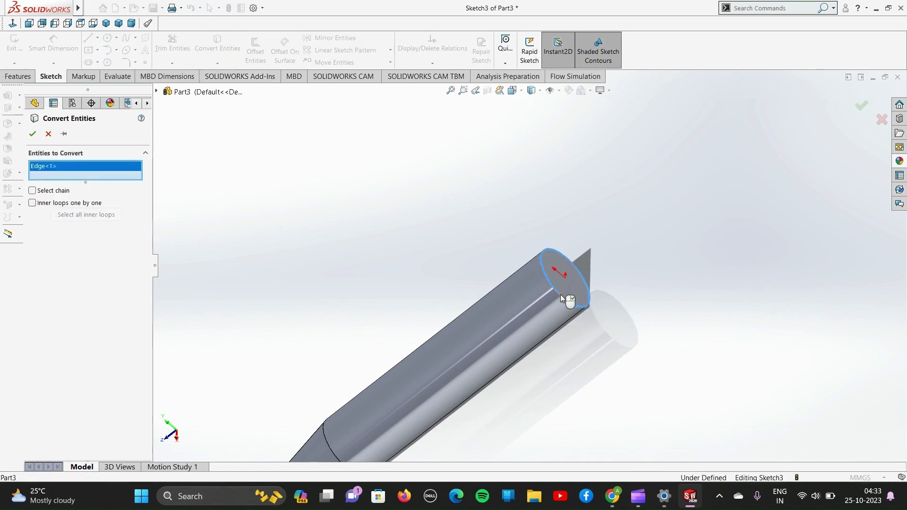
{"action": "left_click", "coordinate": [32, 134]}
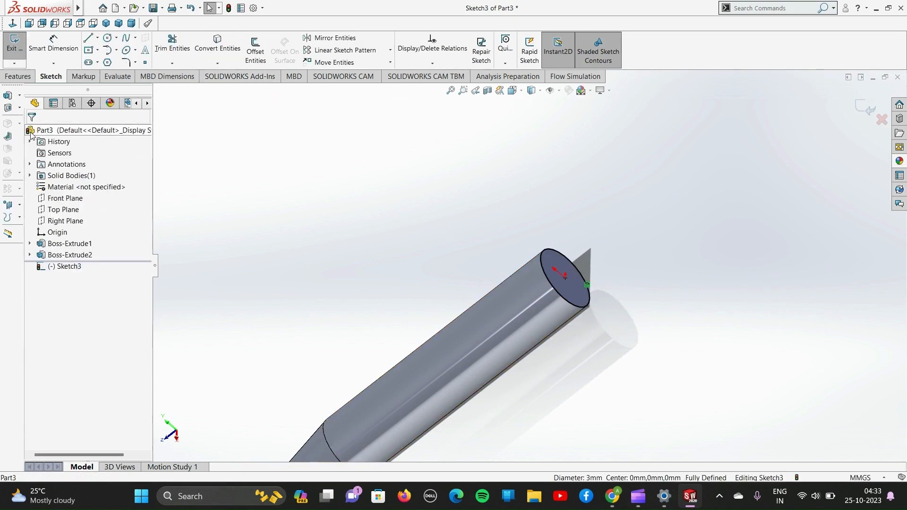
Set up a 3 mm blind boss extrusion of the converted circle with the draft enabled and directed outward.
{"action": "left_click", "coordinate": [18, 76]}
{"action": "left_click", "coordinate": [21, 54]}
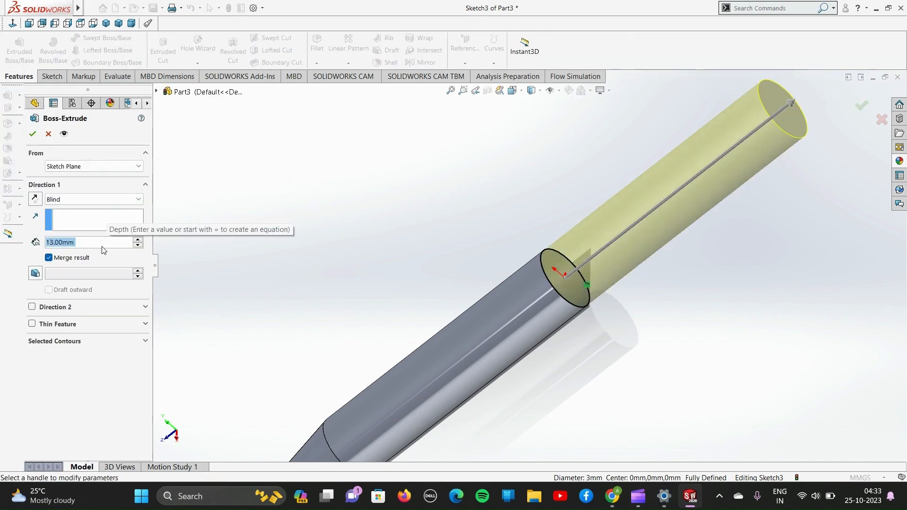
{"action": "type", "text": "3"}
{"action": "key", "text": "Return"}
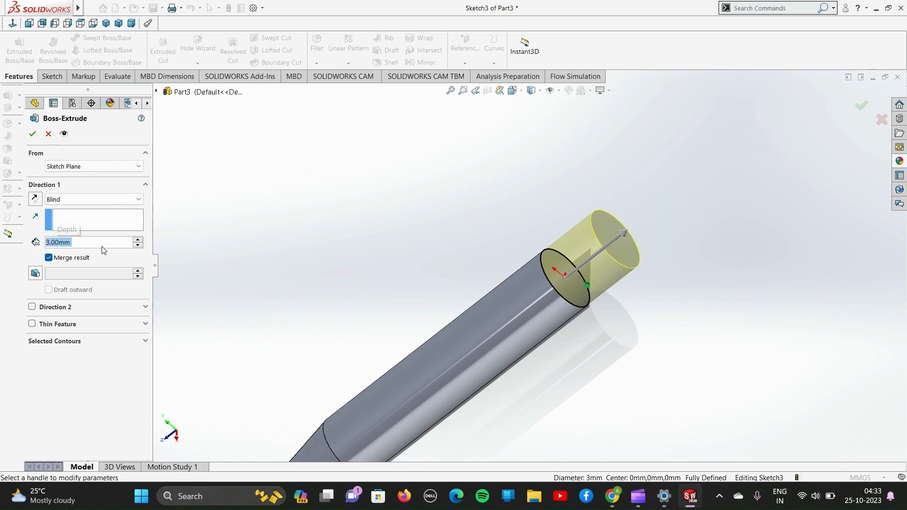
{"action": "left_click", "coordinate": [36, 274]}
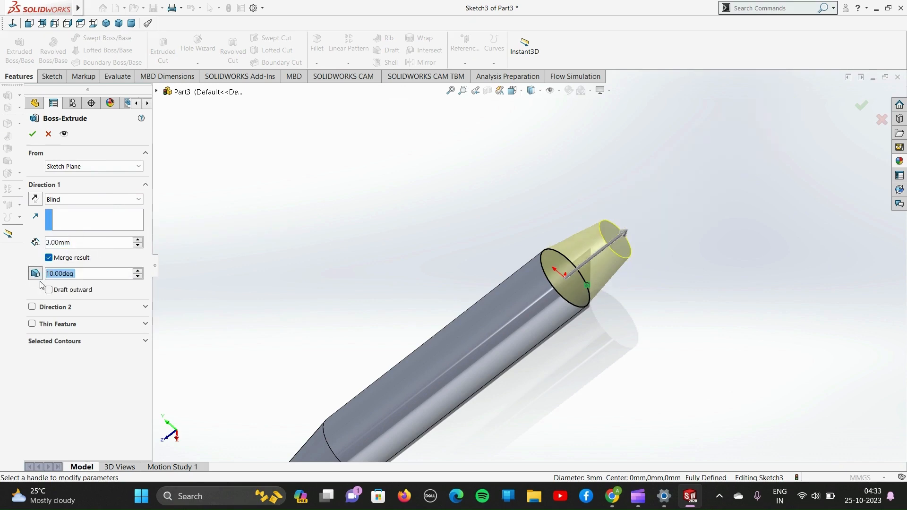
{"action": "left_click", "coordinate": [49, 290]}
Try a draft angle of 32 degrees on the flared head extrusion.
{"action": "double_click", "coordinate": [64, 275]}
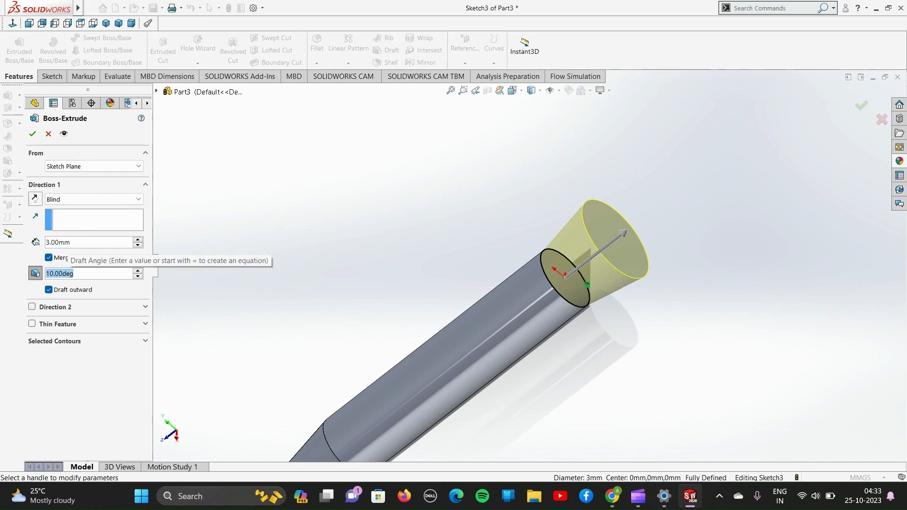
{"action": "type", "text": "3"}
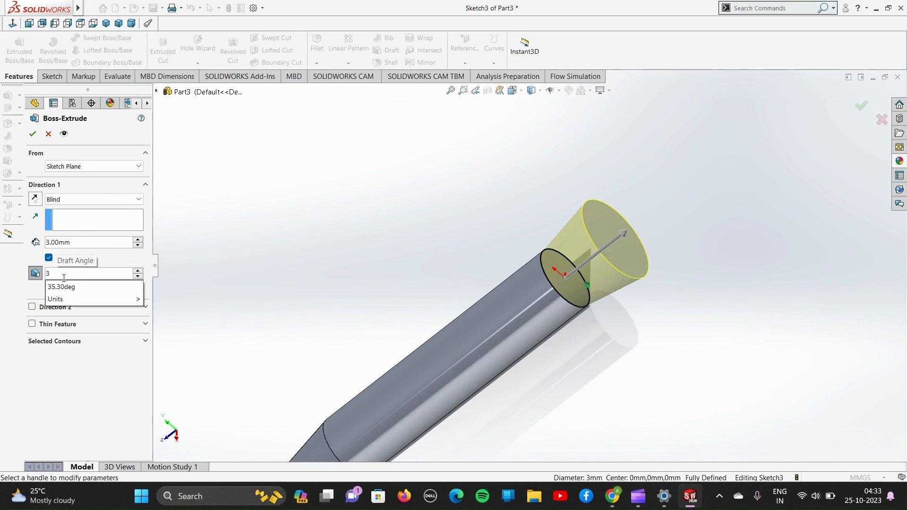
{"action": "type", "text": "2"}
{"action": "key", "text": "Return"}
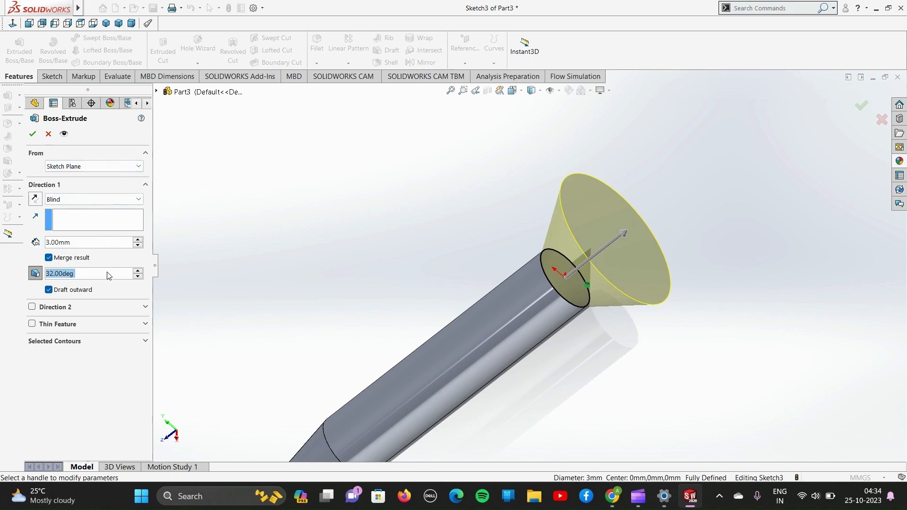
Set the head extrusion's draft angle to 28 degrees and complete the feature.
{"action": "type", "text": "28"}
{"action": "key", "text": "Return"}
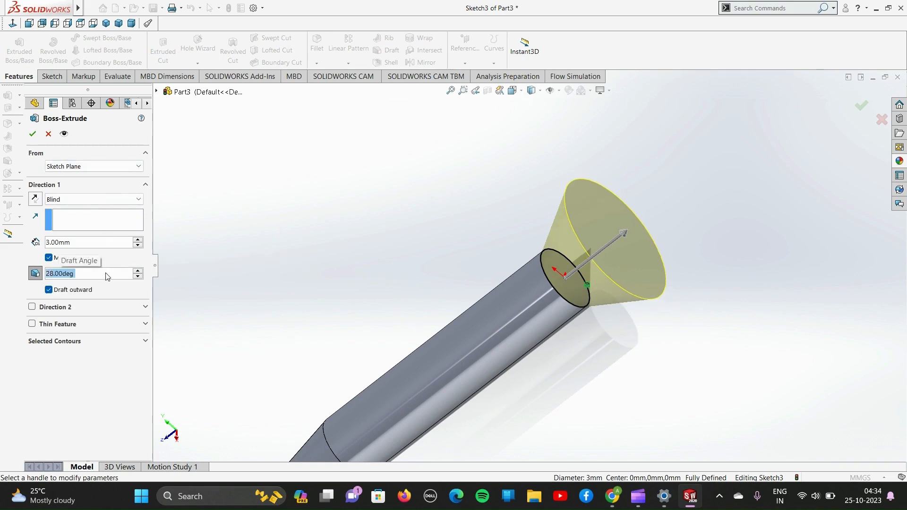
{"action": "left_click", "coordinate": [32, 137]}
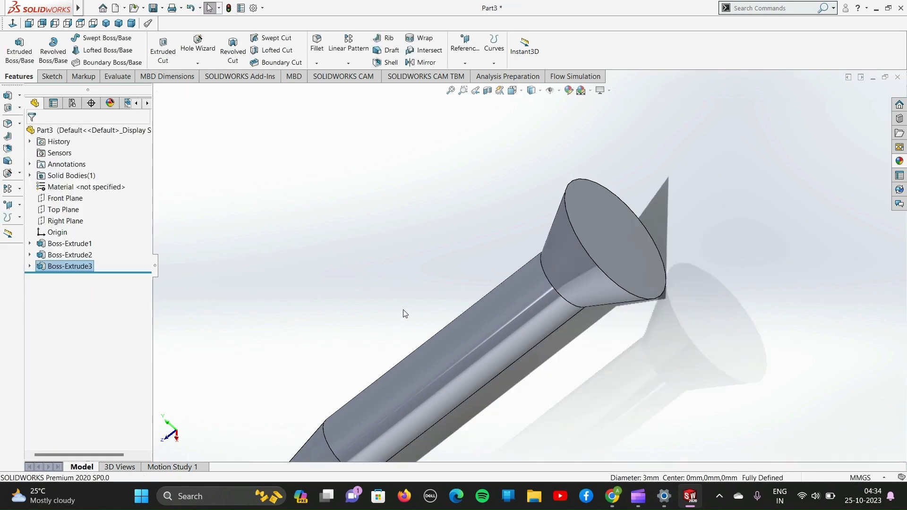
Open a sketch on the head's flat face and draw horizontal and vertical lines through the centre, edge to edge, about 6 mm long.
{"action": "scroll", "coordinate": [405, 314], "scroll_direction": "up", "scroll_amount": 3}
{"action": "left_click", "coordinate": [583, 265]}
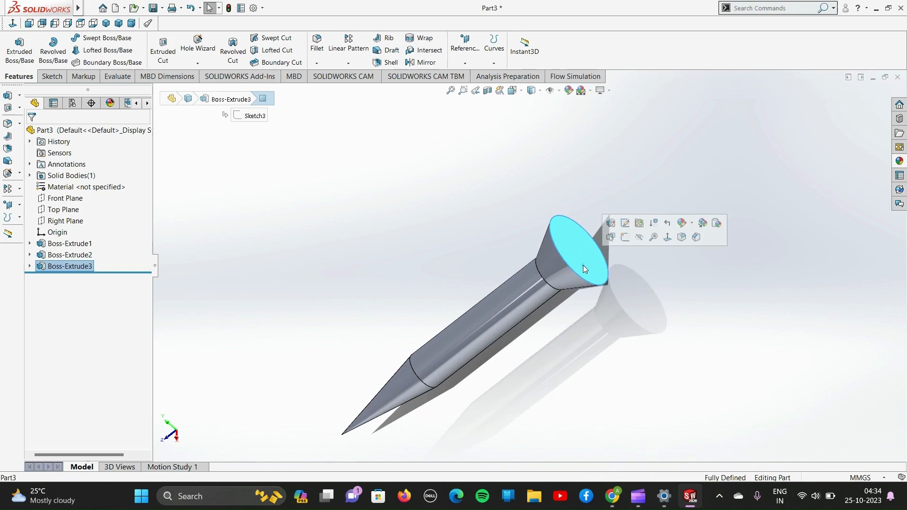
{"action": "left_click", "coordinate": [623, 238]}
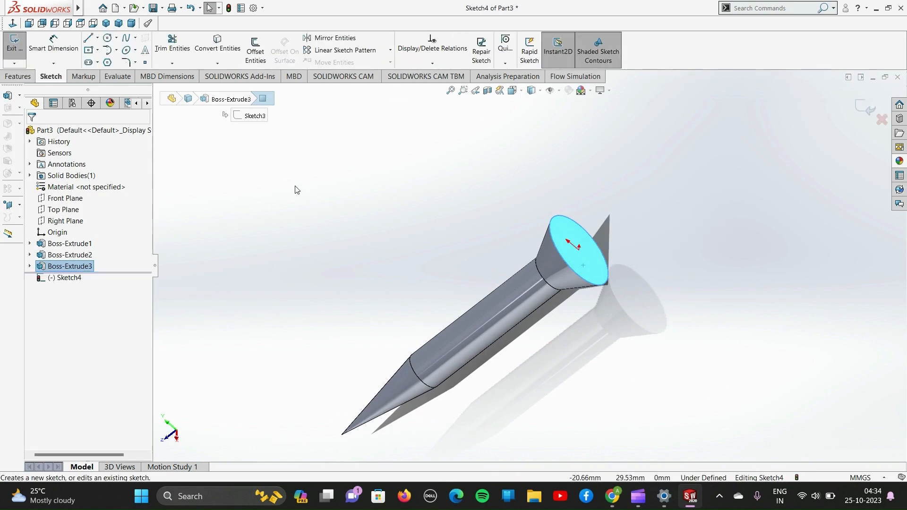
{"action": "key", "text": "ctrl+8"}
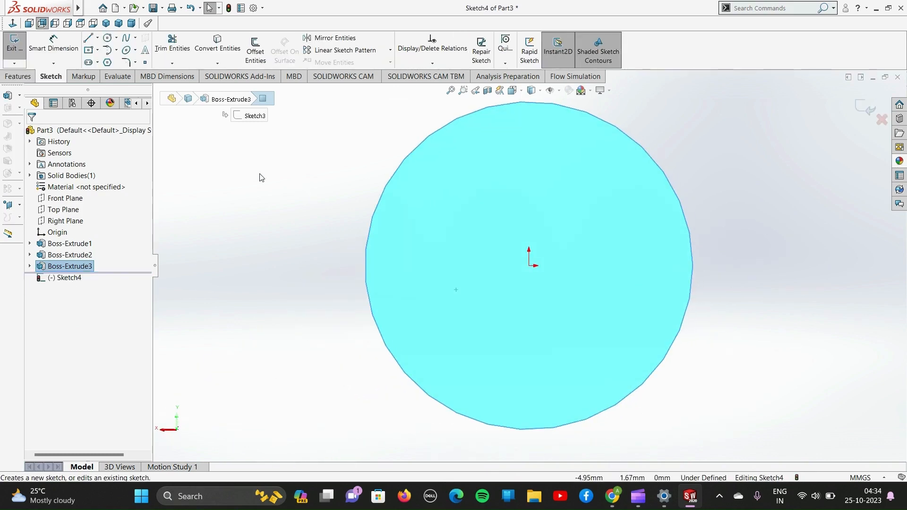
{"action": "left_click", "coordinate": [88, 37]}
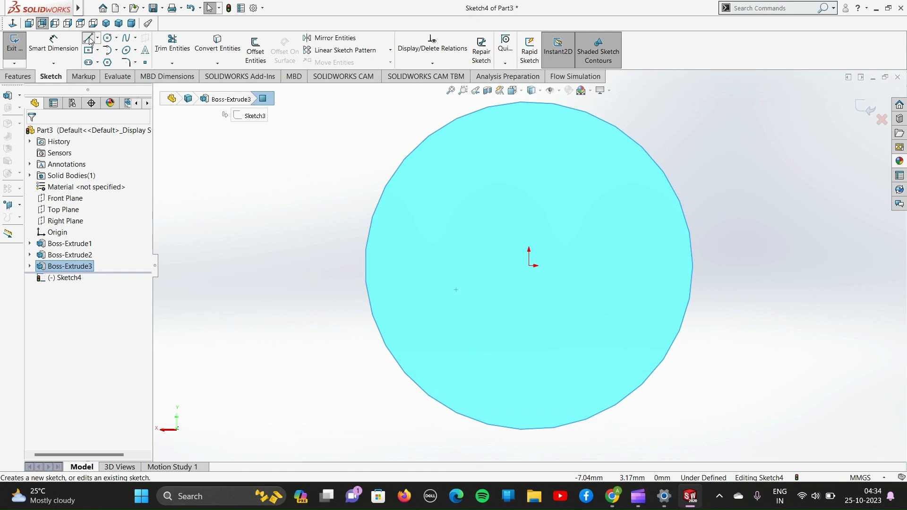
{"action": "left_click", "coordinate": [366, 266]}
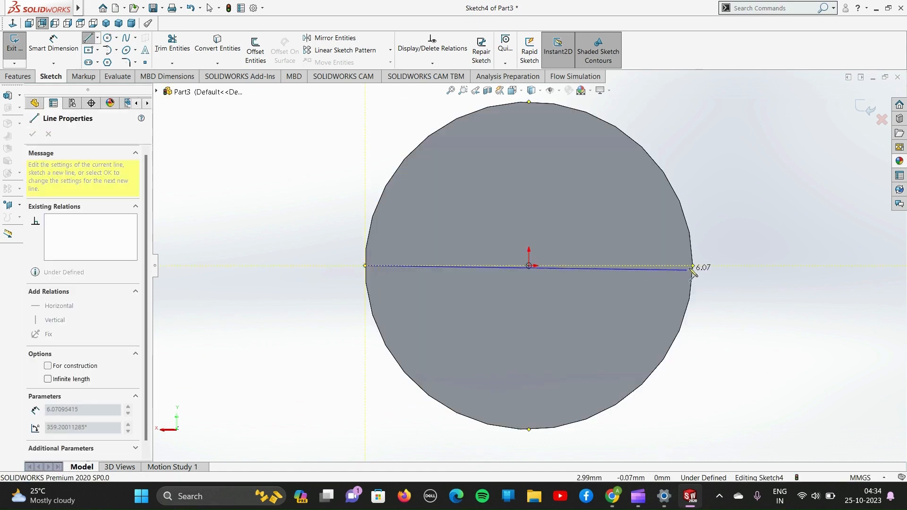
{"action": "left_click", "coordinate": [693, 266]}
{"action": "key", "text": "Escape"}
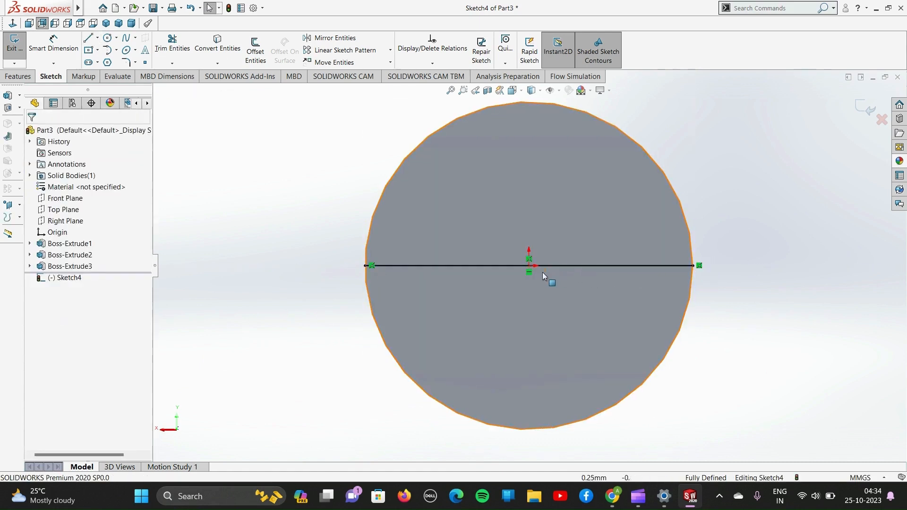
{"action": "left_click", "coordinate": [530, 102]}
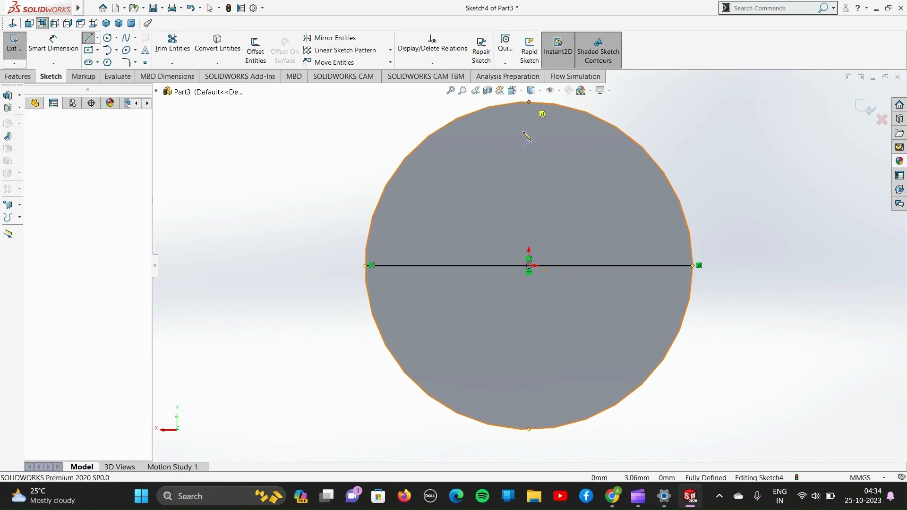
{"action": "left_click", "coordinate": [529, 429]}
{"action": "key", "text": "Escape"}
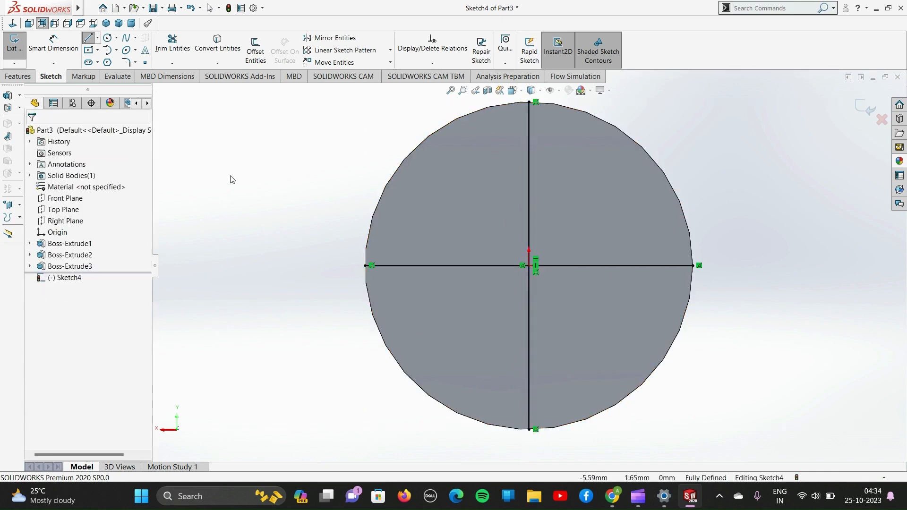
Draw two crossing centre rectangles on the sketch origin, one vertical about 1.3 by 3.4 mm and one horizontal about 3.9 by 1.2 mm.
{"action": "left_click", "coordinate": [98, 50]}
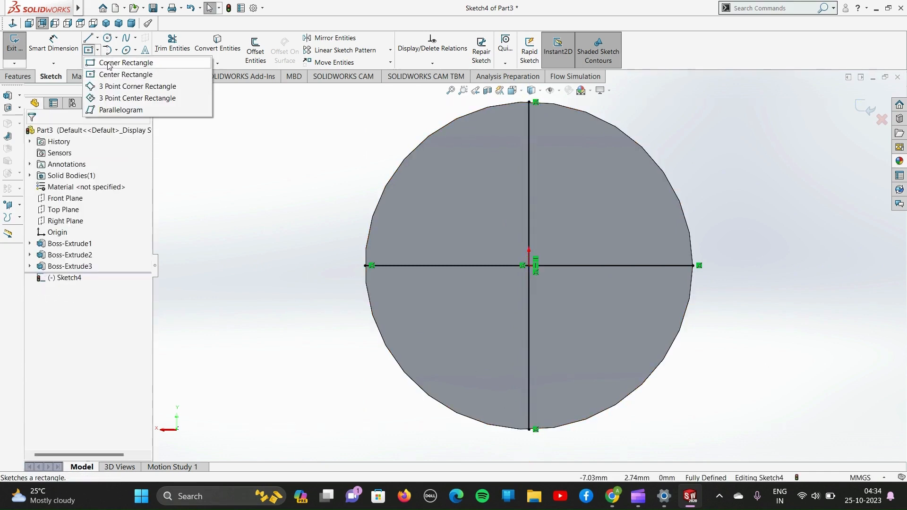
{"action": "left_click", "coordinate": [112, 75]}
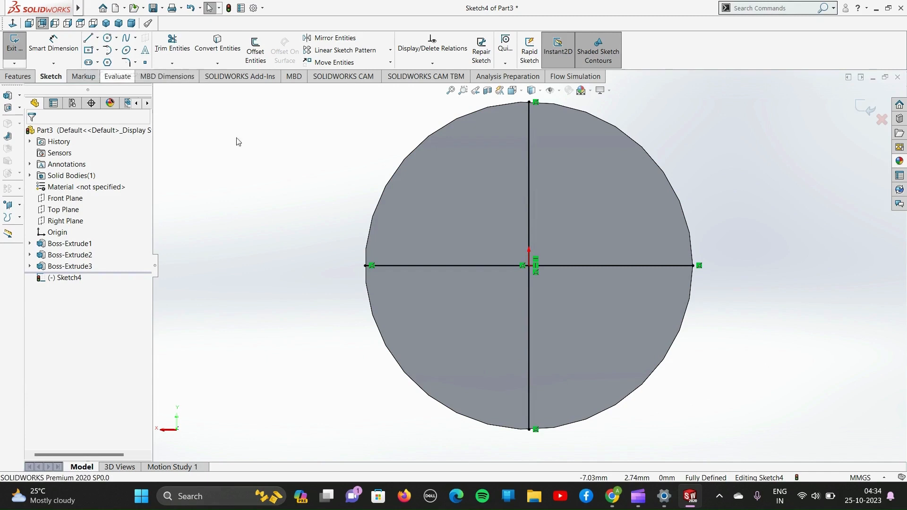
{"action": "left_click", "coordinate": [529, 266]}
{"action": "left_click", "coordinate": [495, 355]}
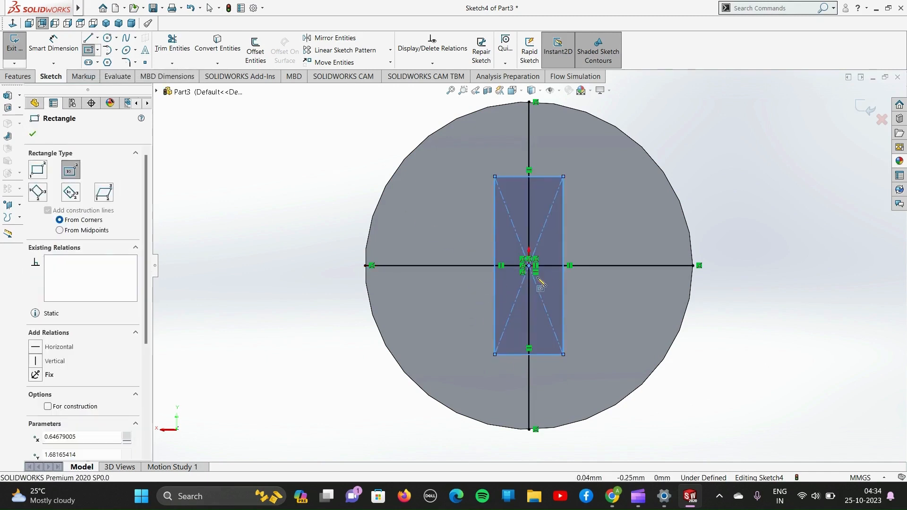
{"action": "left_click", "coordinate": [530, 266]}
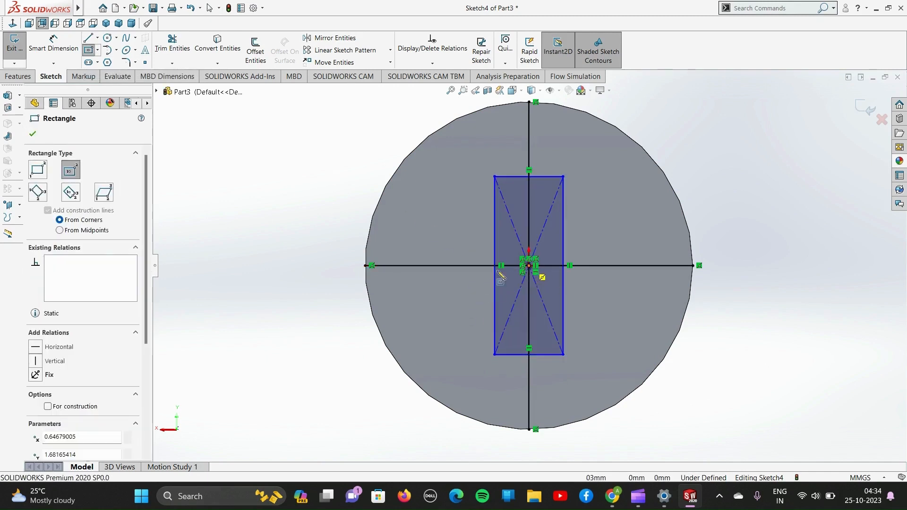
{"action": "left_click", "coordinate": [427, 298]}
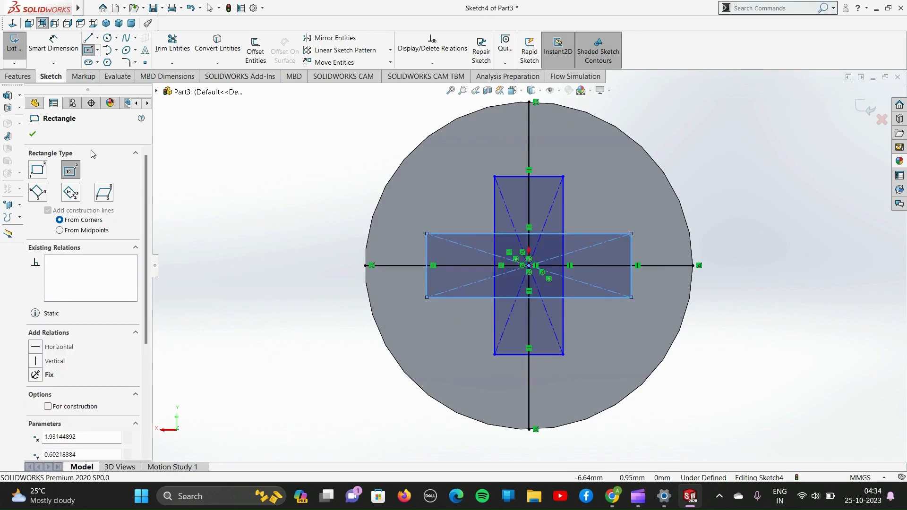
{"action": "left_click", "coordinate": [33, 136]}
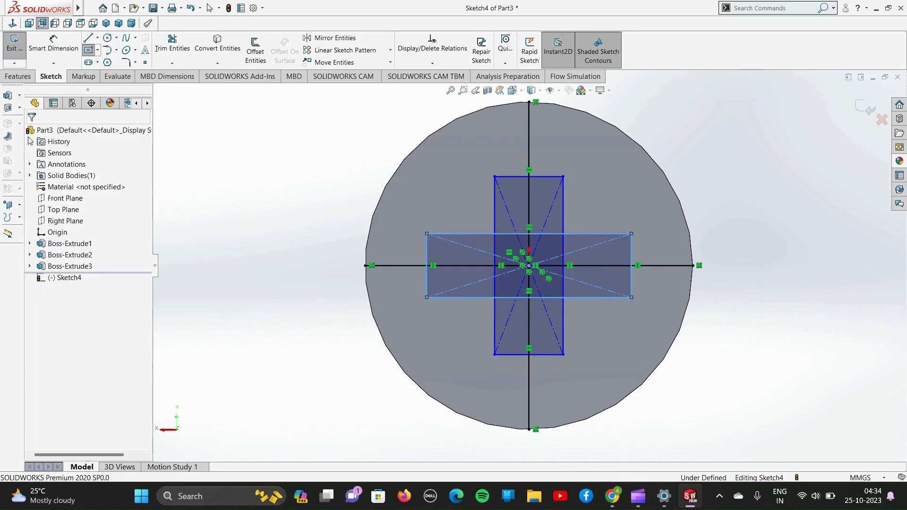
{"action": "left_click", "coordinate": [427, 278]}
{"action": "left_click", "coordinate": [290, 270]}
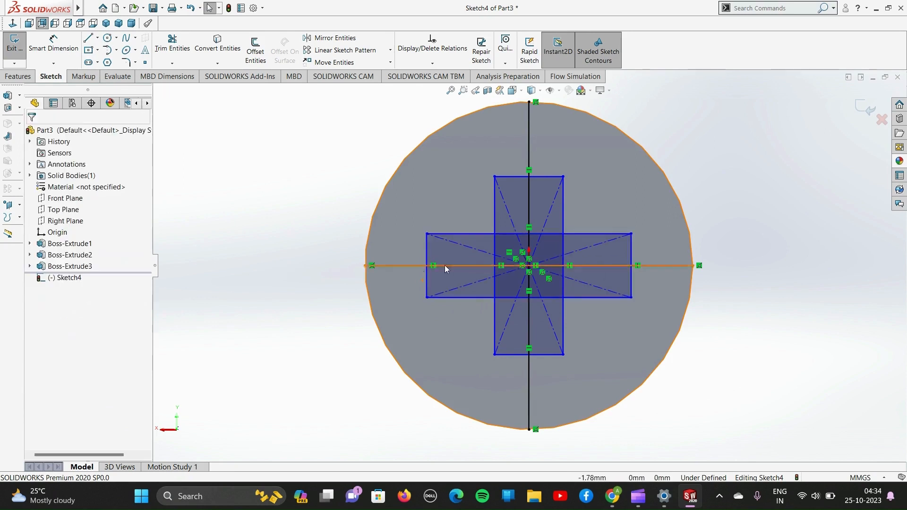
Make a short side of the horizontal rectangle equal in length to a short side of the vertical rectangle.
{"action": "left_click", "coordinate": [426, 277]}
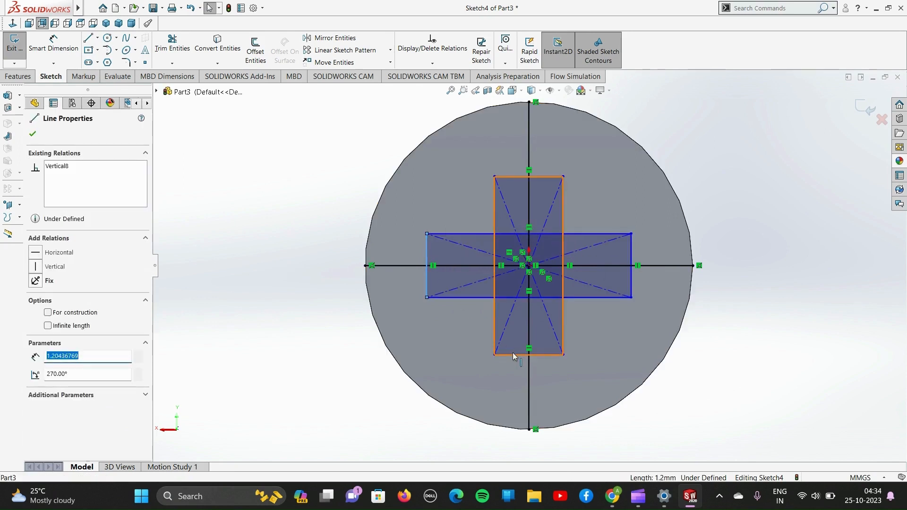
{"action": "left_click", "coordinate": [513, 355], "text": "ctrl"}
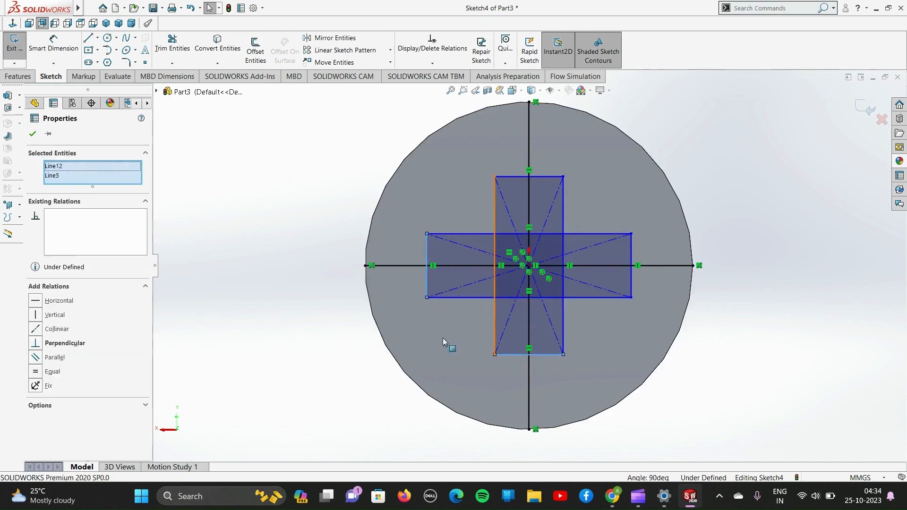
{"action": "left_click", "coordinate": [35, 372]}
{"action": "left_click", "coordinate": [33, 134]}
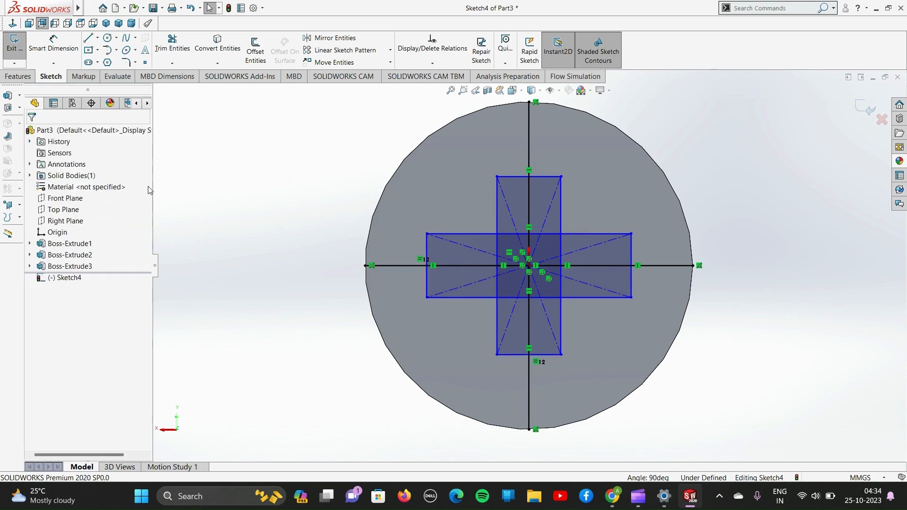
Make the long sides of the two rectangles equal in length, deleting the mistaken parallel relation between them.
{"action": "left_click", "coordinate": [455, 235]}
{"action": "left_click", "coordinate": [495, 322], "text": "ctrl"}
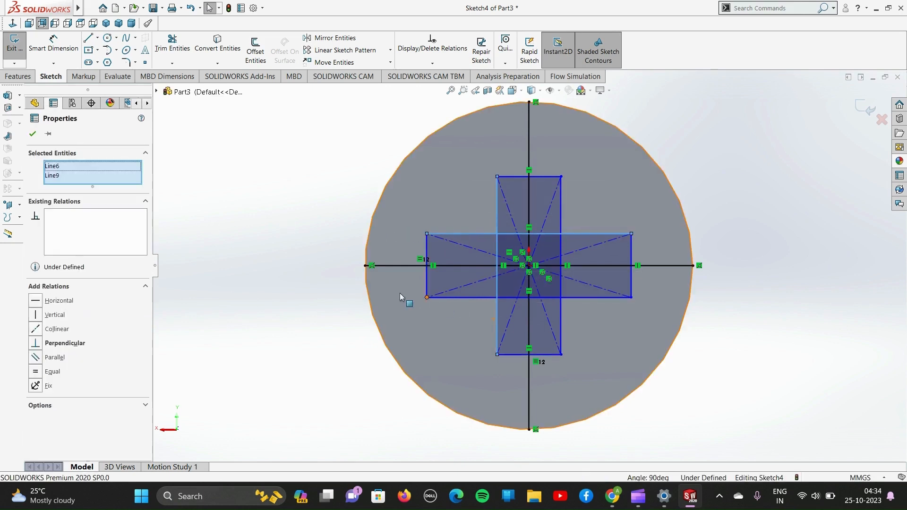
{"action": "left_click", "coordinate": [36, 358]}
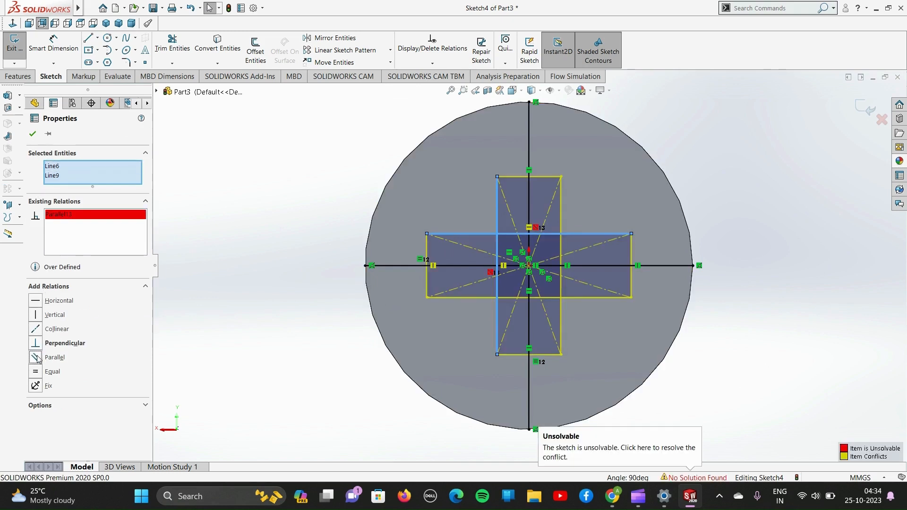
{"action": "left_click", "coordinate": [36, 372]}
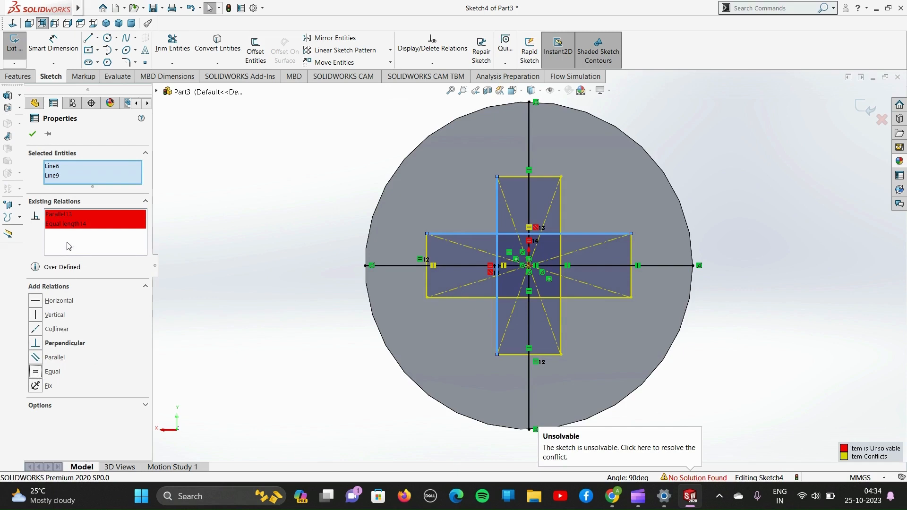
{"action": "left_click", "coordinate": [71, 215]}
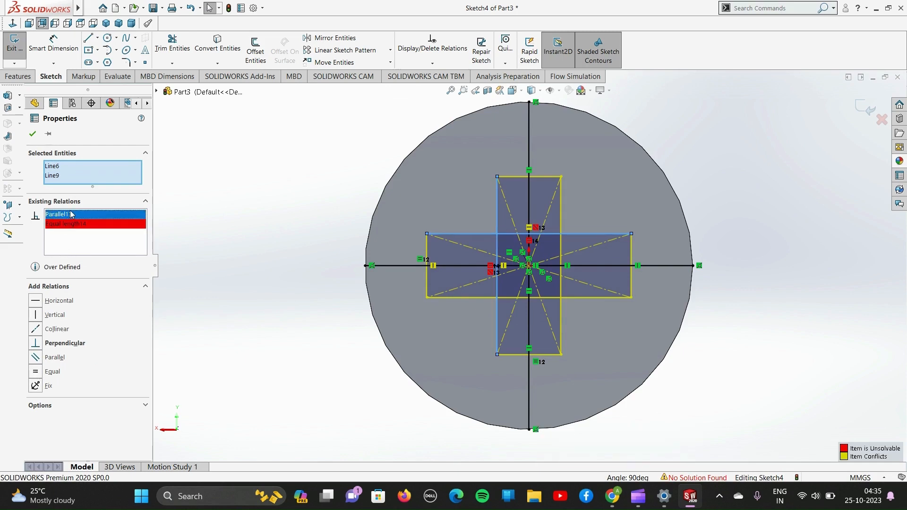
{"action": "key", "text": "Delete"}
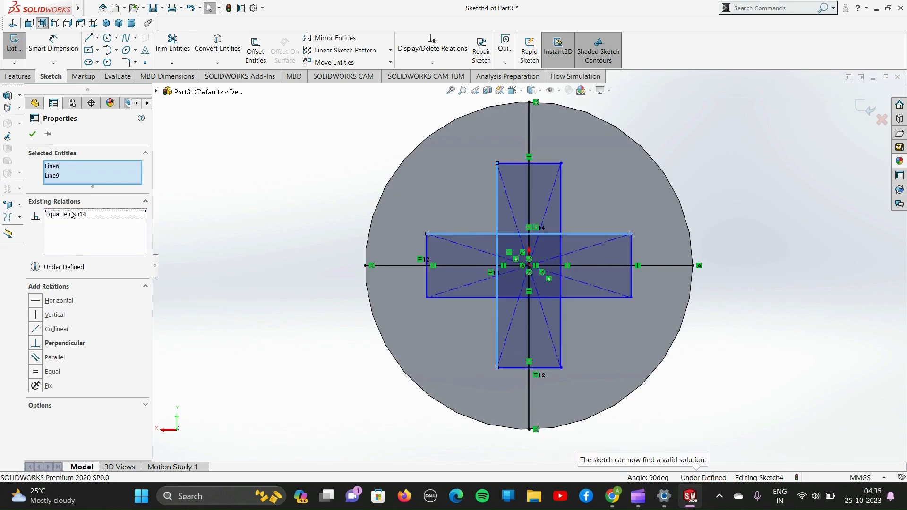
{"action": "left_click", "coordinate": [33, 134]}
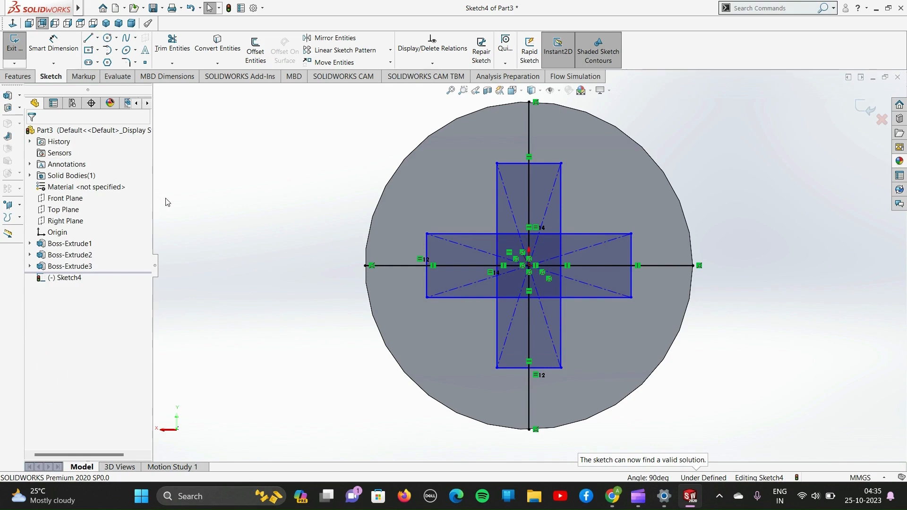
Dimension the horizontal rectangle to 1 mm on its short side and 4 mm on its long side.
{"action": "left_click", "coordinate": [69, 49]}
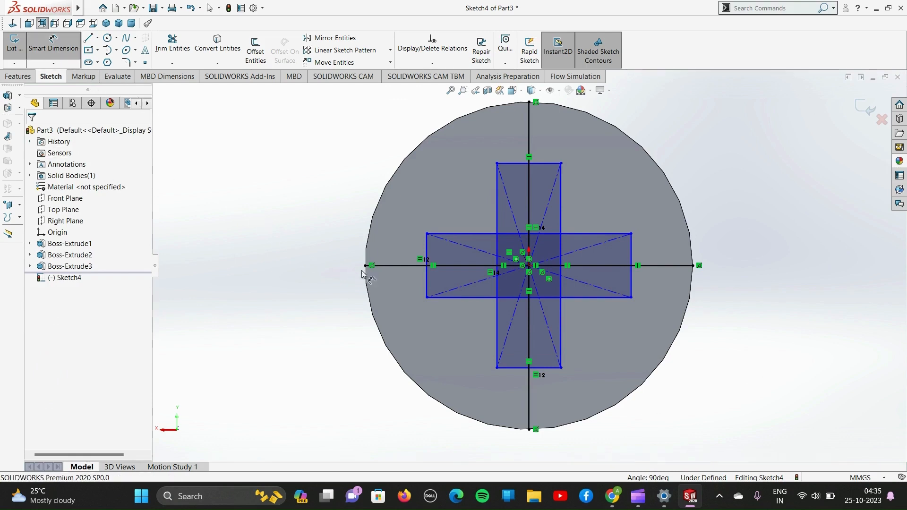
{"action": "left_click", "coordinate": [426, 286]}
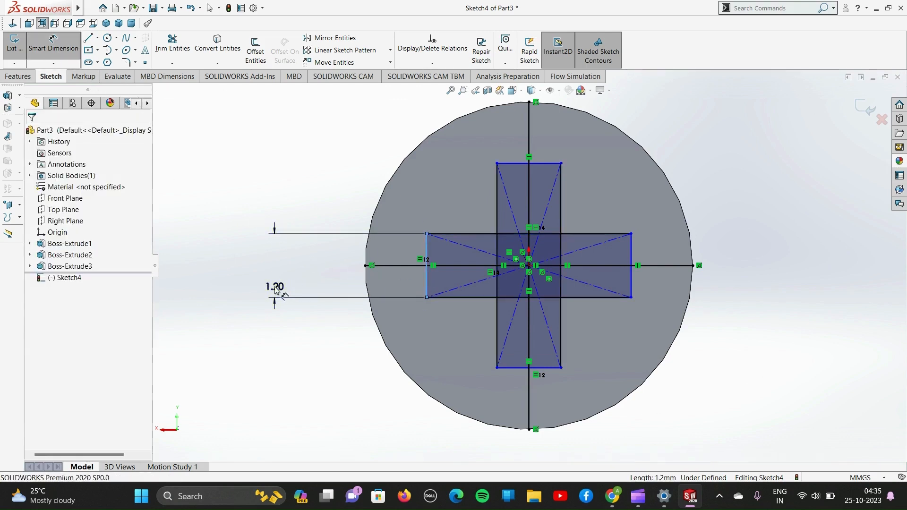
{"action": "left_click", "coordinate": [277, 290]}
{"action": "type", "text": "1.00mm"}
{"action": "key", "text": "Return"}
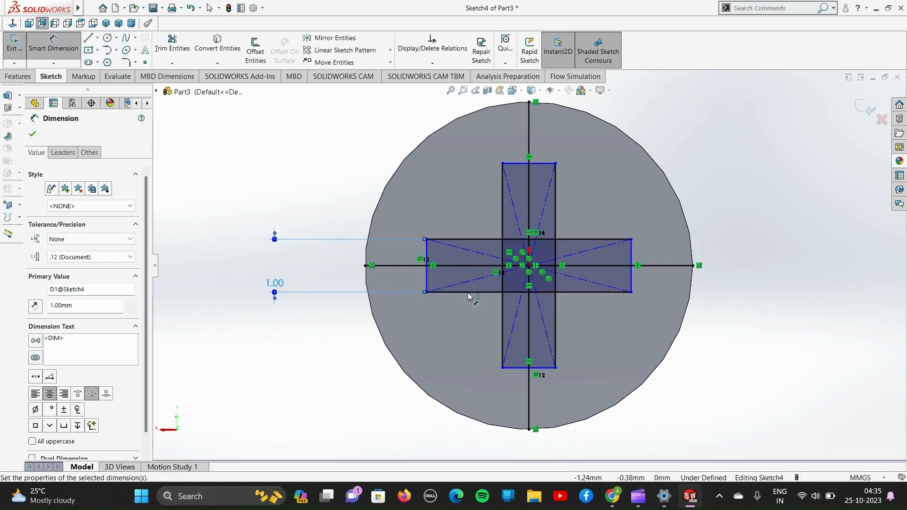
{"action": "left_click", "coordinate": [476, 293]}
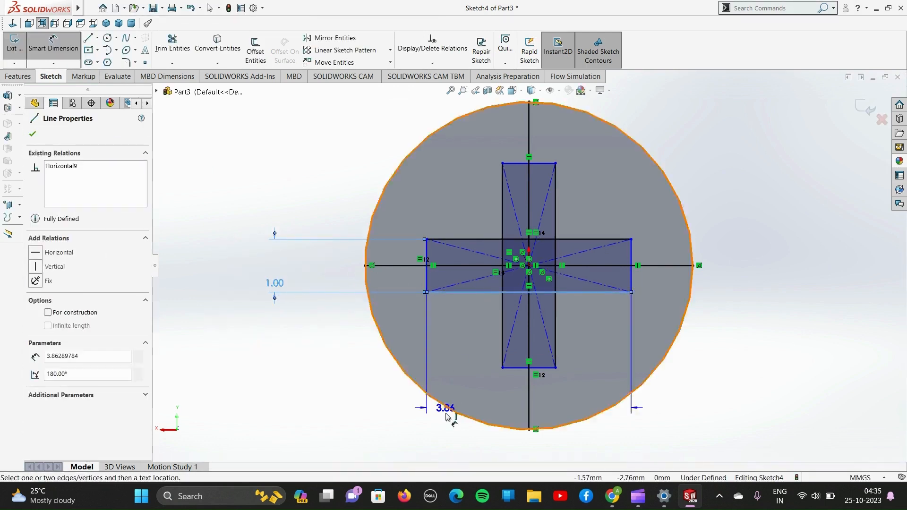
{"action": "left_click", "coordinate": [442, 435]}
{"action": "type", "text": "4mm"}
{"action": "key", "text": "Return"}
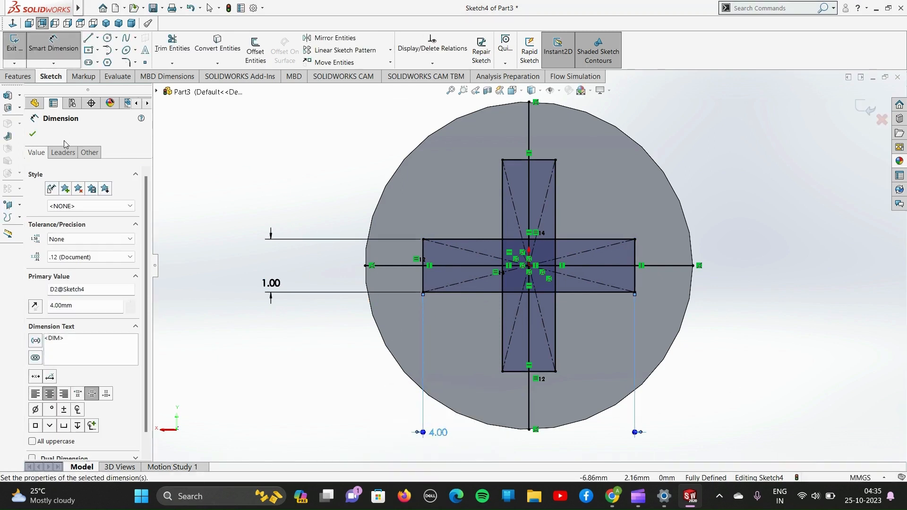
{"action": "left_click", "coordinate": [32, 134]}
Power trim the centre lines, rectangle diagonals and inner overlapping segments, leaving a single closed cross outline.
{"action": "left_click", "coordinate": [172, 45]}
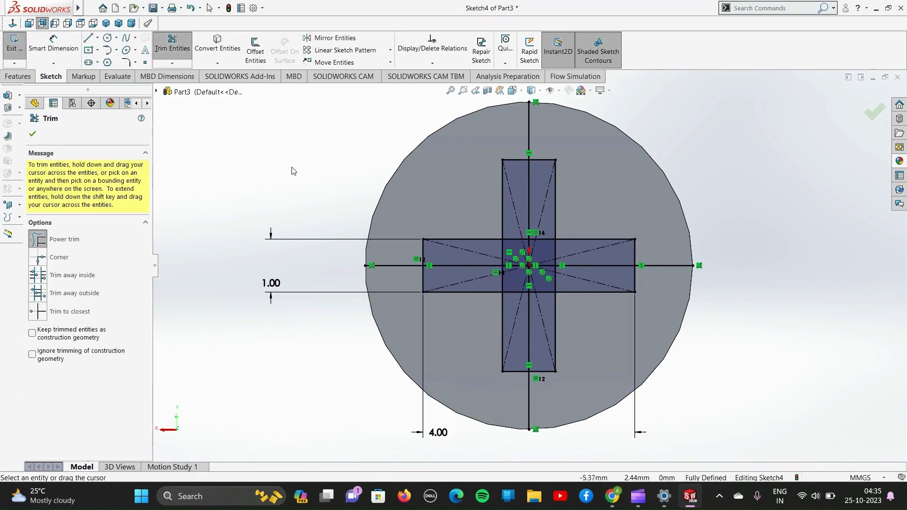
{"action": "left_click_drag", "start_coordinate": [392, 256], "coordinate": [393, 280]}
{"action": "mouse_move", "coordinate": [639, 302]}
{"action": "left_mouse_down"}
{"action": "mouse_move", "coordinate": [670, 260]}
{"action": "mouse_move", "coordinate": [628, 219]}
{"action": "left_mouse_up"}
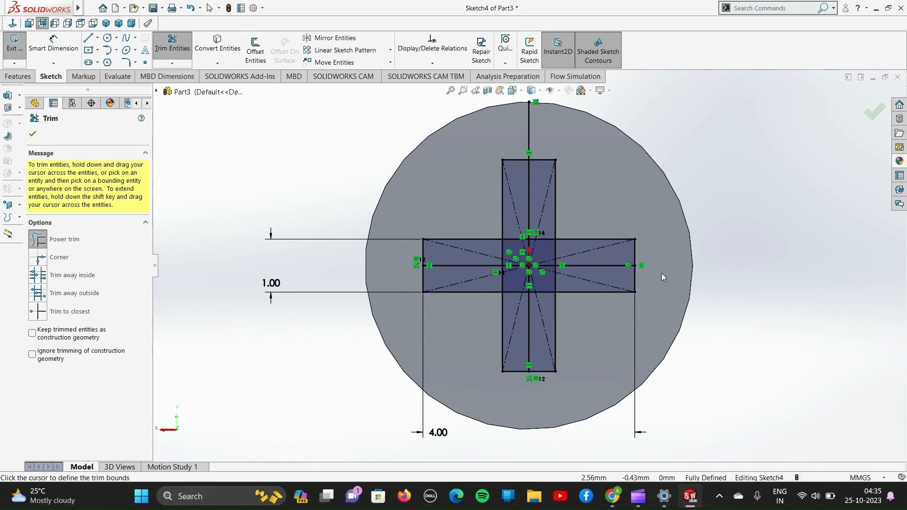
{"action": "mouse_move", "coordinate": [554, 138]}
{"action": "left_mouse_down"}
{"action": "mouse_move", "coordinate": [543, 124]}
{"action": "mouse_move", "coordinate": [489, 135]}
{"action": "left_mouse_up"}
{"action": "mouse_move", "coordinate": [518, 223]}
{"action": "left_mouse_down"}
{"action": "mouse_move", "coordinate": [527, 223]}
{"action": "mouse_move", "coordinate": [529, 238]}
{"action": "mouse_move", "coordinate": [494, 271]}
{"action": "mouse_move", "coordinate": [526, 293]}
{"action": "mouse_move", "coordinate": [572, 278]}
{"action": "mouse_move", "coordinate": [548, 267]}
{"action": "mouse_move", "coordinate": [517, 274]}
{"action": "mouse_move", "coordinate": [528, 255]}
{"action": "mouse_move", "coordinate": [557, 272]}
{"action": "mouse_move", "coordinate": [560, 262]}
{"action": "mouse_move", "coordinate": [535, 253]}
{"action": "mouse_move", "coordinate": [534, 297]}
{"action": "mouse_move", "coordinate": [481, 271]}
{"action": "left_mouse_up"}
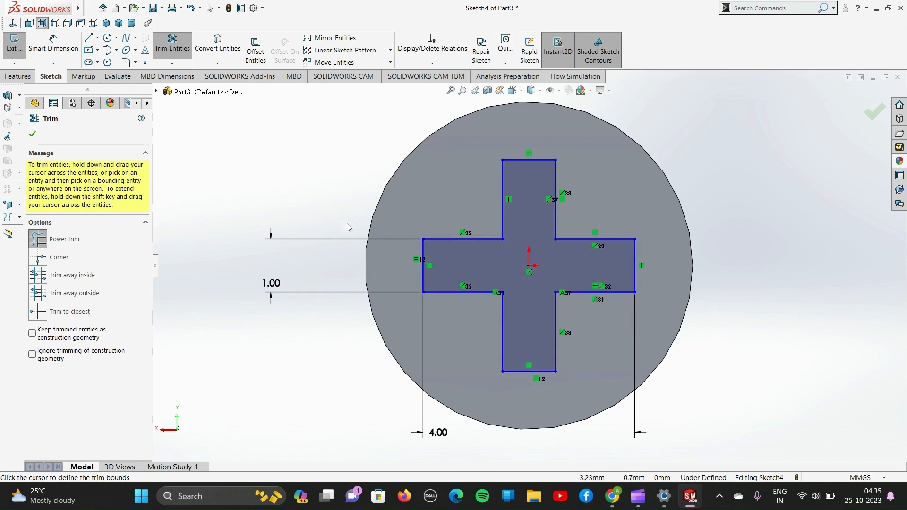
{"action": "left_click", "coordinate": [33, 135]}
Cut the cross profile into the screw head as a blind extruded cut 1 mm deep.
{"action": "left_click", "coordinate": [11, 76]}
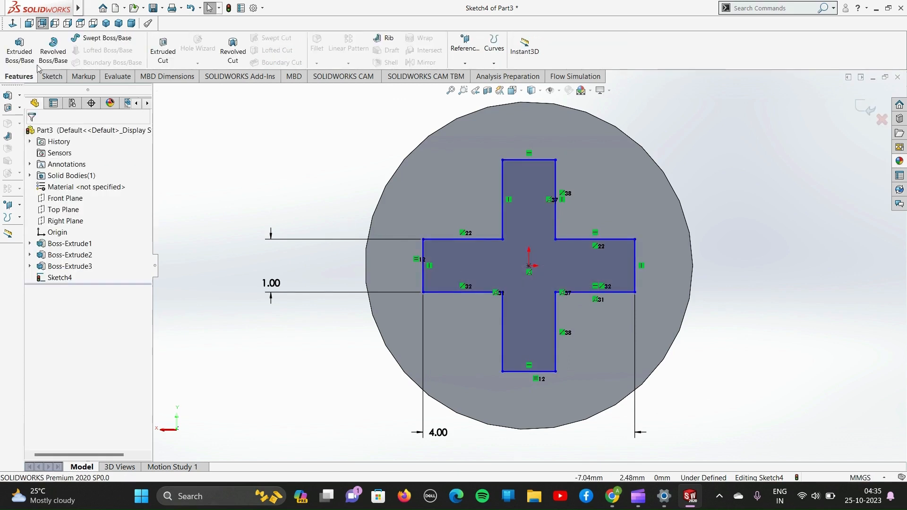
{"action": "left_click", "coordinate": [154, 50]}
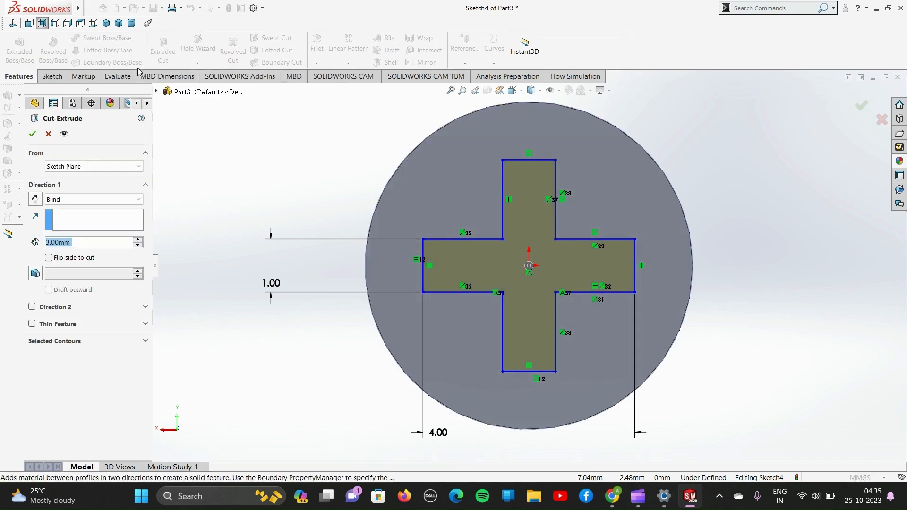
{"action": "type", "text": "1"}
{"action": "key", "text": "Return"}
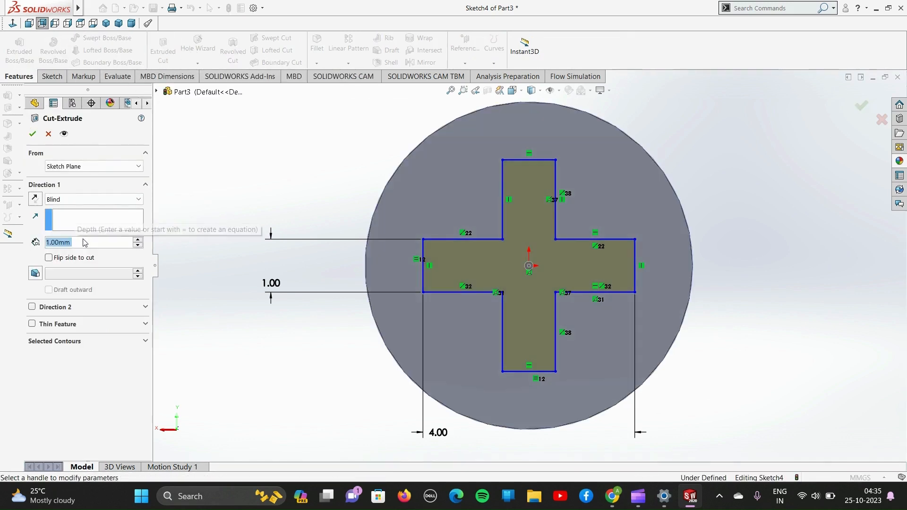
{"action": "left_click", "coordinate": [32, 134]}
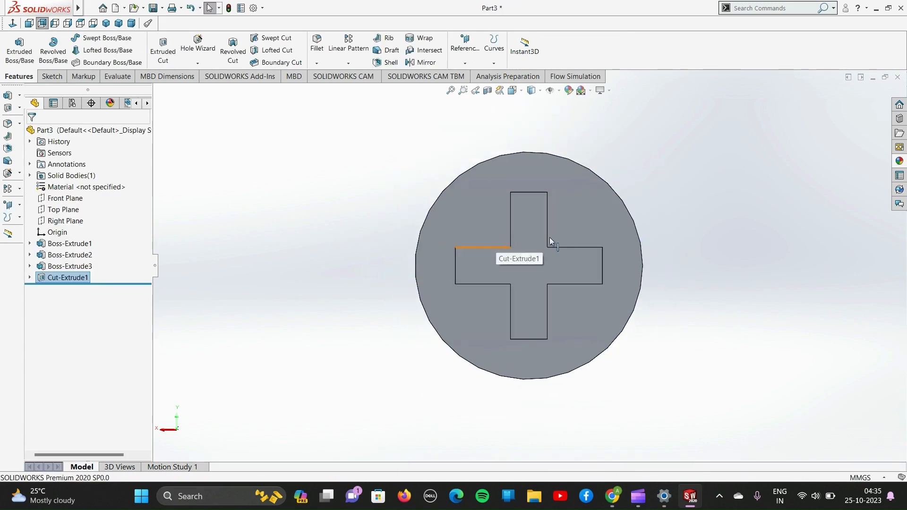
Open a new sketch on the Front Plane.
{"action": "middle_click_drag", "start_coordinate": [559, 217], "coordinate": [506, 238]}
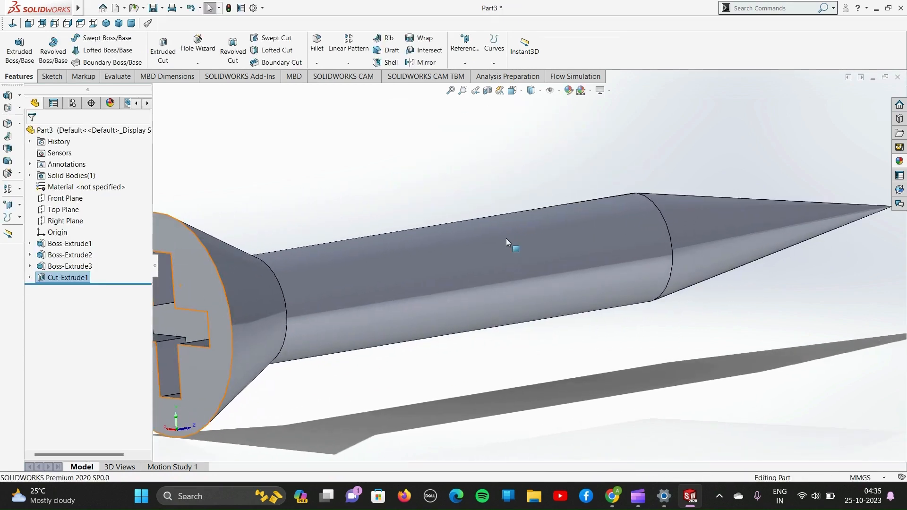
{"action": "left_click", "coordinate": [286, 302]}
{"action": "left_click", "coordinate": [277, 198]}
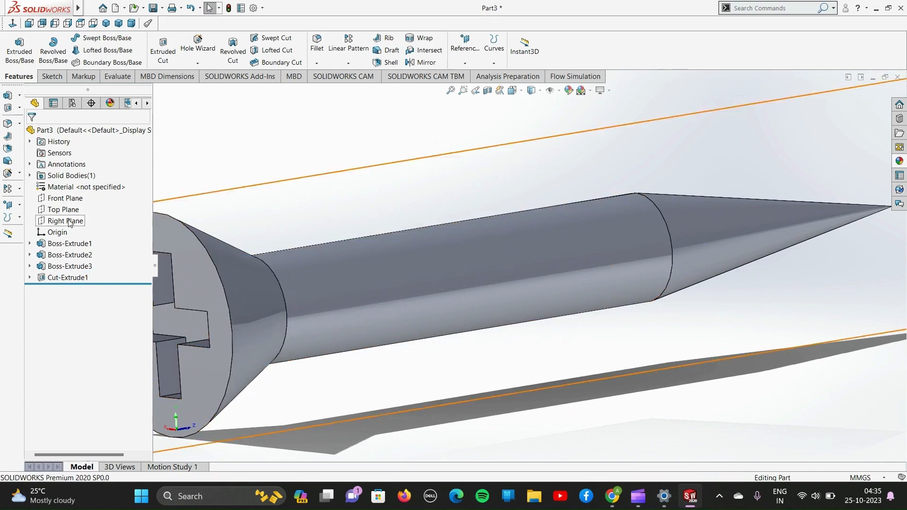
{"action": "left_click", "coordinate": [64, 198]}
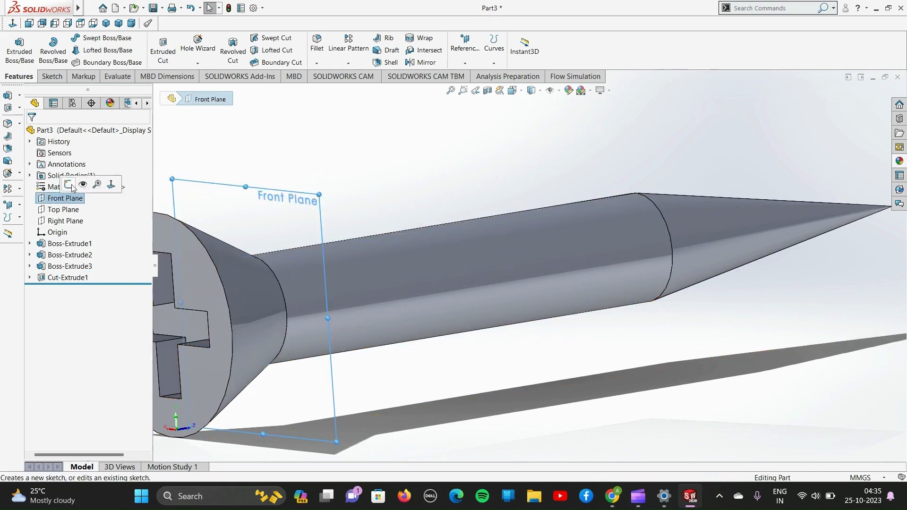
{"action": "left_click", "coordinate": [69, 184]}
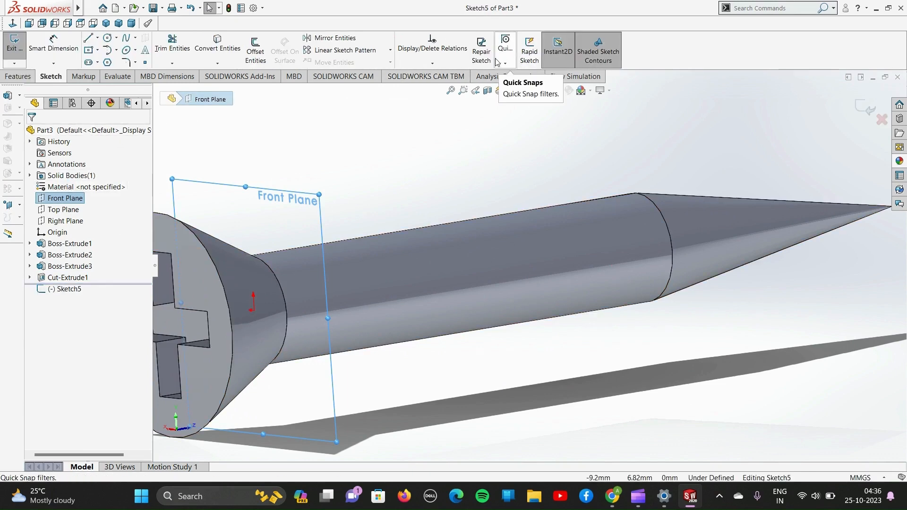
{"action": "left_click", "coordinate": [21, 77]}
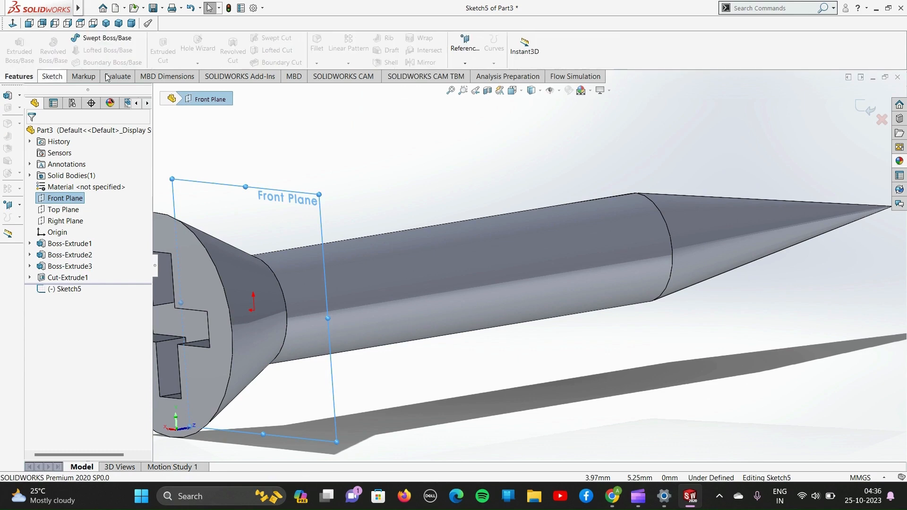
{"action": "left_click", "coordinate": [462, 56]}
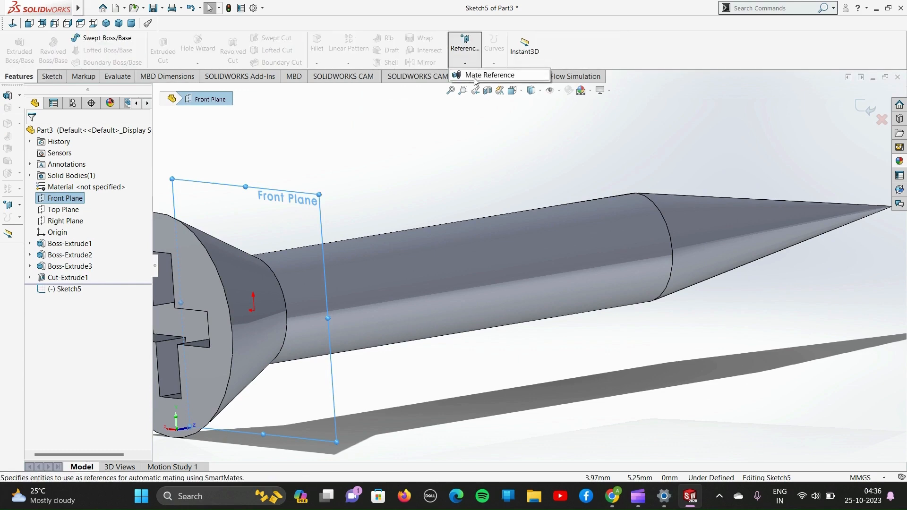
{"action": "left_click", "coordinate": [468, 65]}
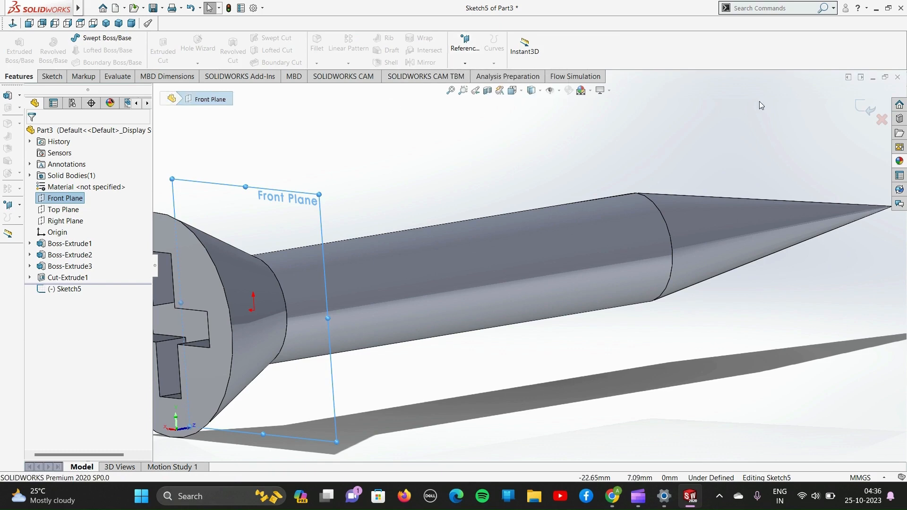
Leave the empty sketch and start a reference plane offset 3 mm from the Front Plane.
{"action": "left_click", "coordinate": [869, 111]}
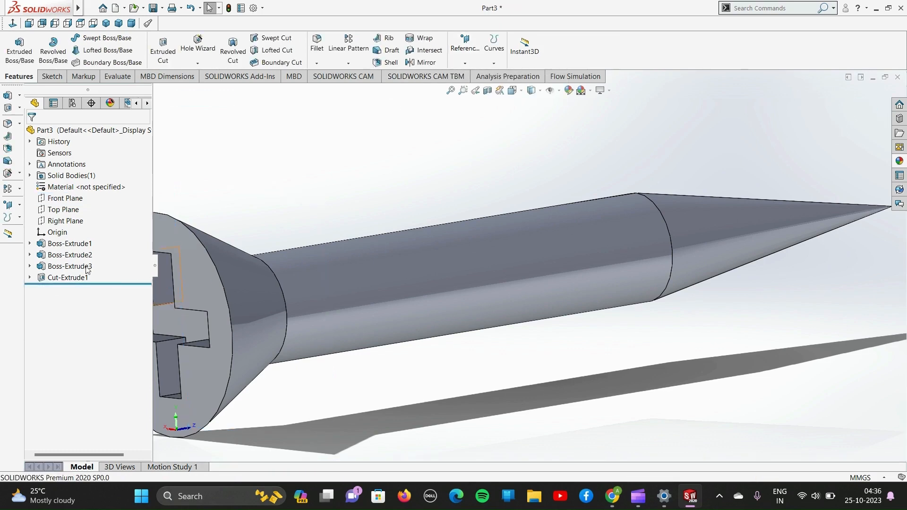
{"action": "left_click", "coordinate": [457, 51]}
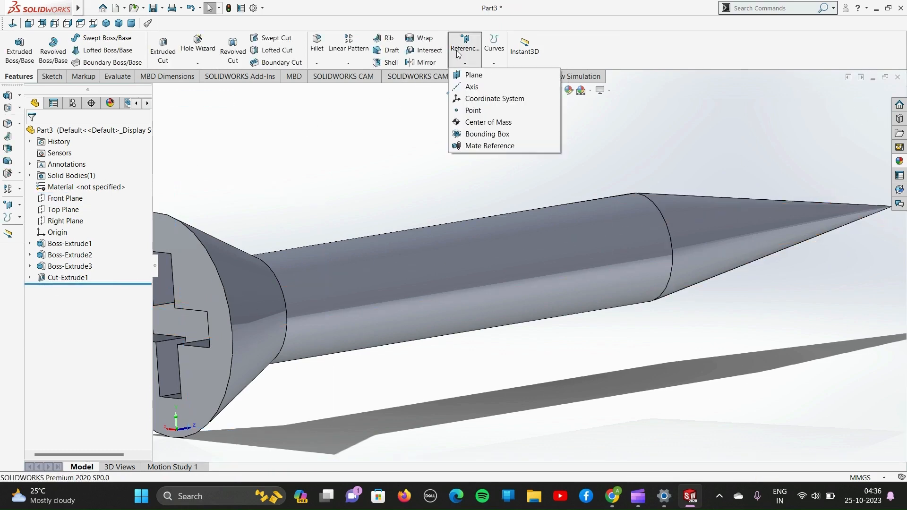
{"action": "left_click", "coordinate": [471, 77]}
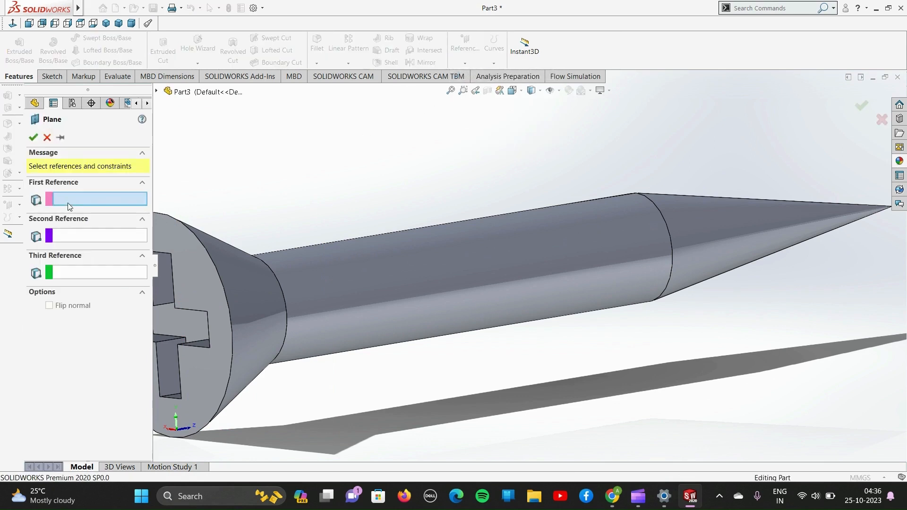
{"action": "left_click", "coordinate": [156, 91]}
{"action": "left_click", "coordinate": [199, 160]}
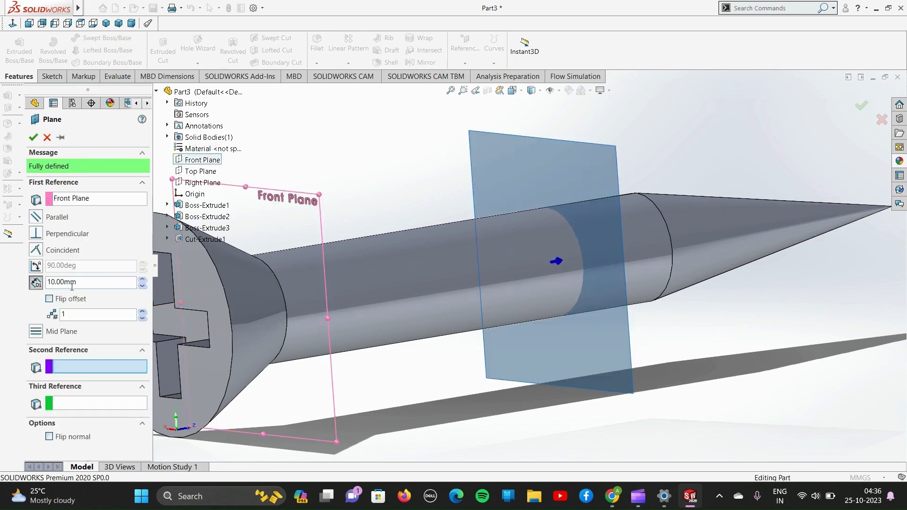
{"action": "double_click", "coordinate": [84, 282]}
{"action": "type", "text": "3"}
{"action": "key", "text": "Return"}
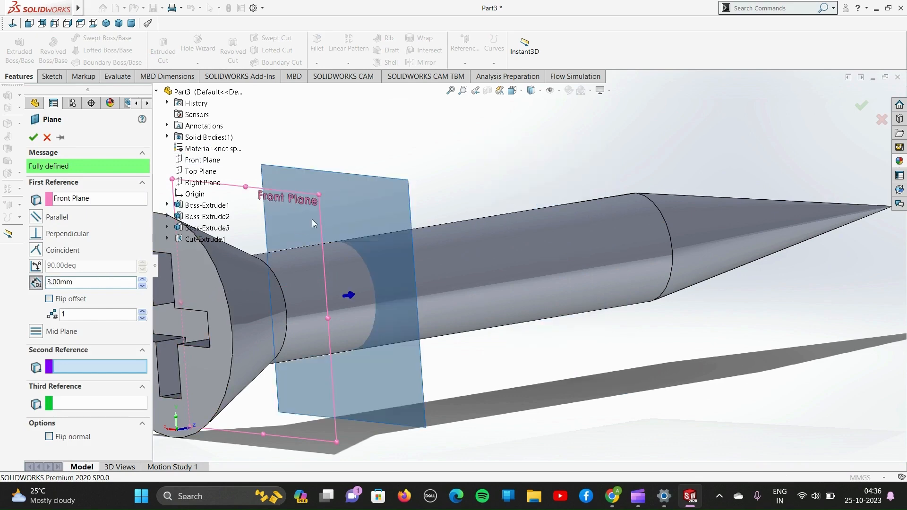
Set the reference plane's offset from the Front Plane to 1.5 mm and create the plane.
{"action": "scroll", "coordinate": [331, 218], "scroll_direction": "up", "scroll_amount": 3}
{"action": "middle_click_drag", "start_coordinate": [521, 341], "coordinate": [420, 345]}
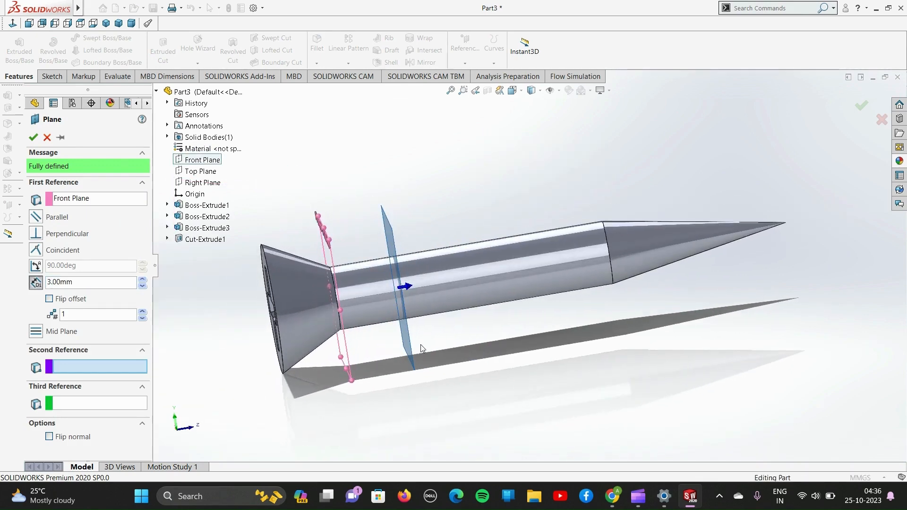
{"action": "double_click", "coordinate": [86, 283]}
{"action": "type", "text": "1.5"}
{"action": "key", "text": "Return"}
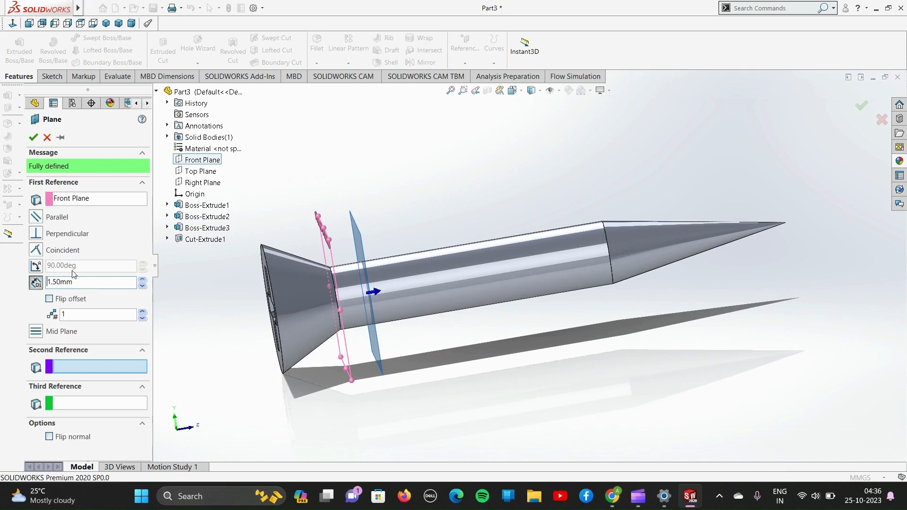
{"action": "left_click", "coordinate": [33, 138]}
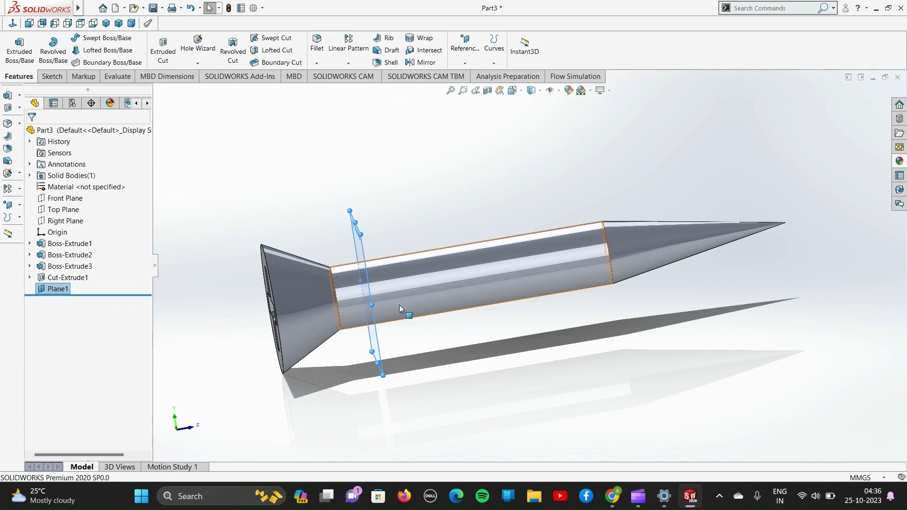
Sketch a circle of about 1.5 mm radius on the new offset plane, centred on the origin and matching the shank outline.
{"action": "key", "text": "ctrl+8"}
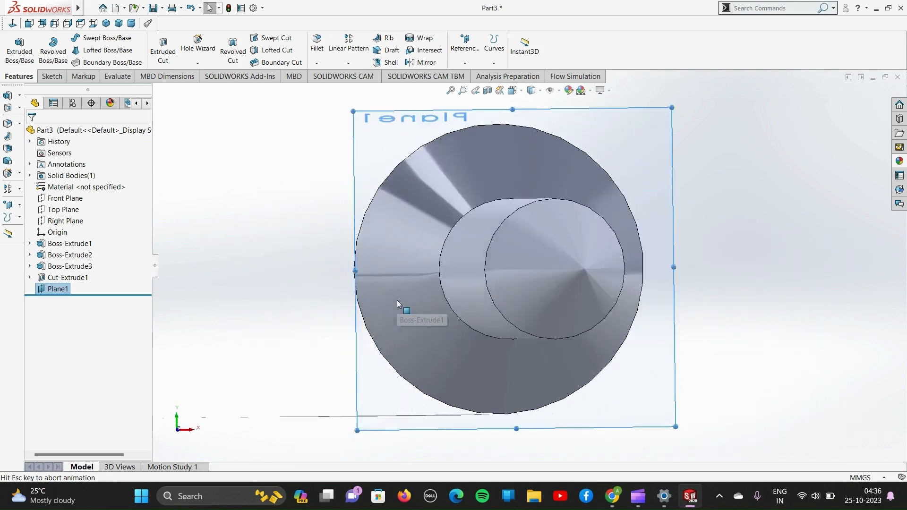
{"action": "right_click", "coordinate": [66, 289]}
{"action": "left_click", "coordinate": [69, 274]}
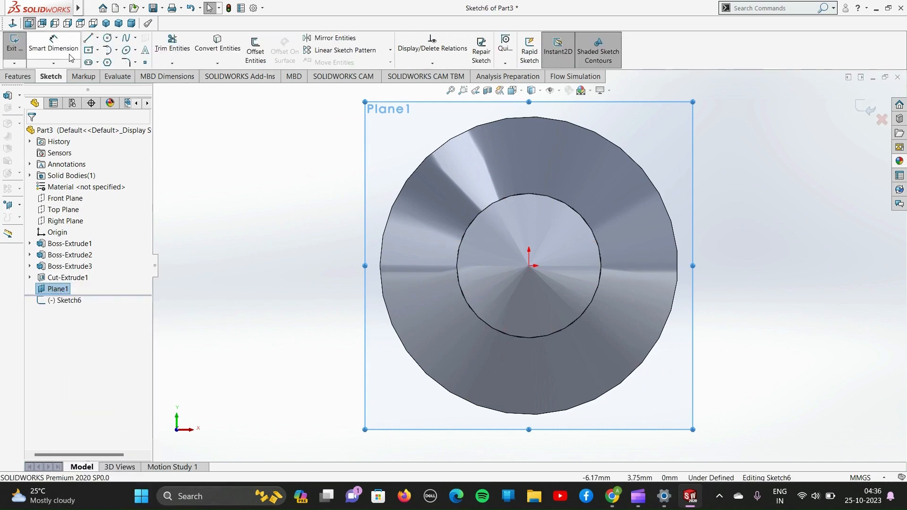
{"action": "left_click", "coordinate": [107, 39]}
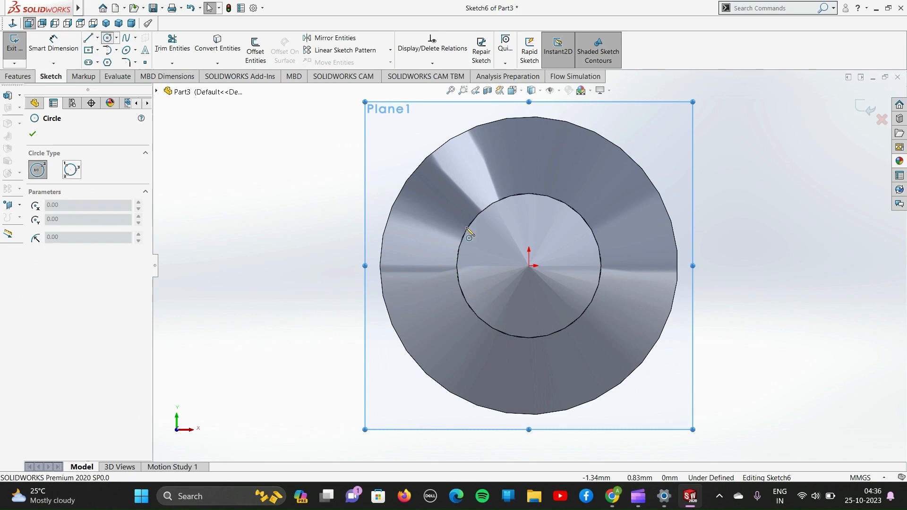
{"action": "left_click", "coordinate": [529, 266]}
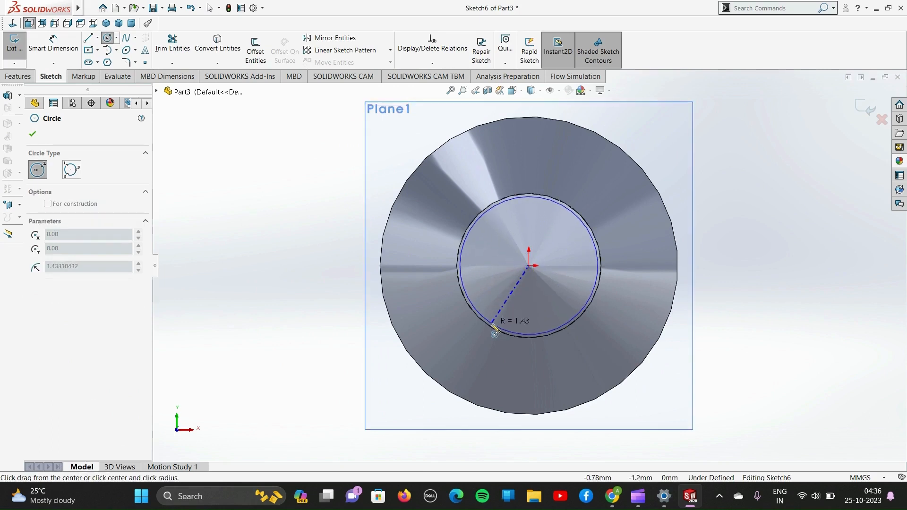
{"action": "left_click", "coordinate": [494, 331]}
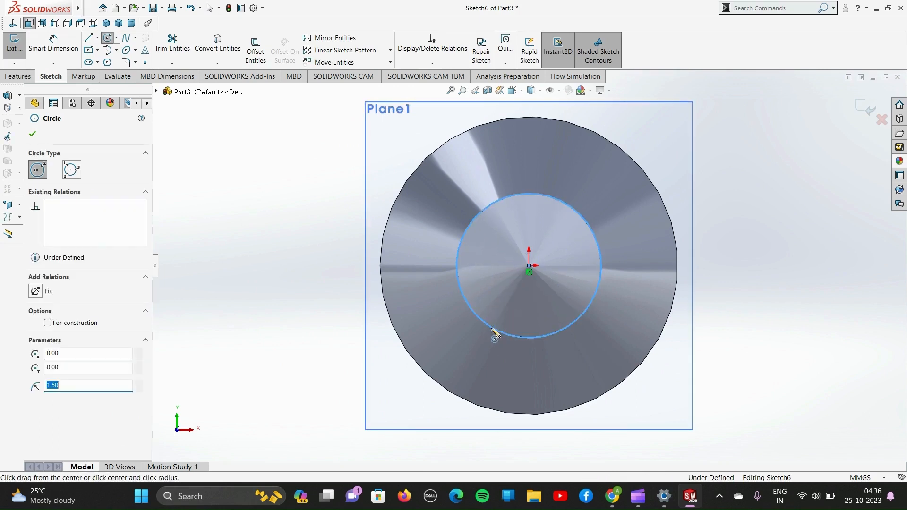
{"action": "left_click", "coordinate": [32, 134]}
Dimension the circle's diameter to 3 mm.
{"action": "left_click", "coordinate": [53, 43]}
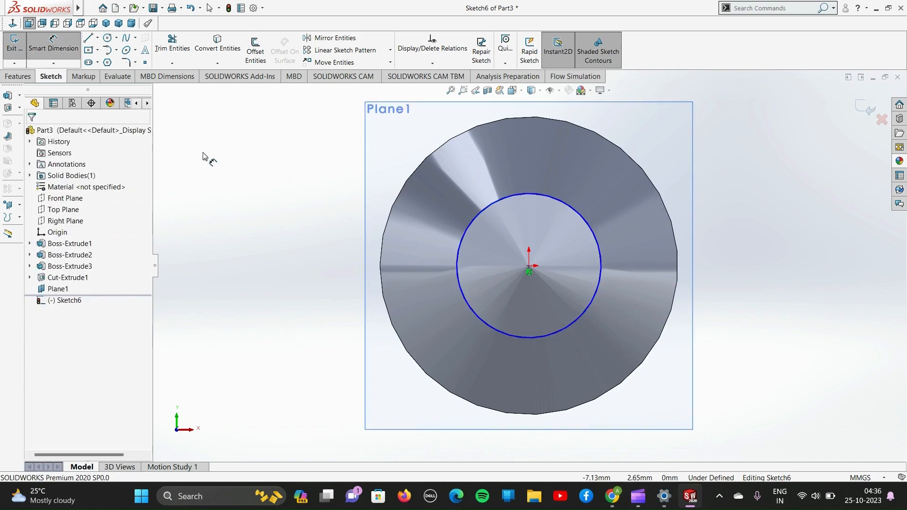
{"action": "left_click", "coordinate": [459, 288]}
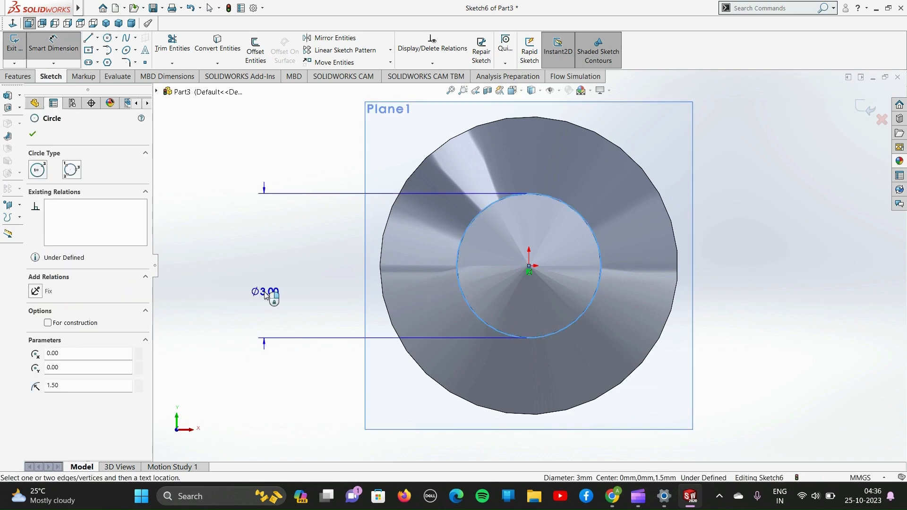
{"action": "left_click", "coordinate": [265, 288]}
{"action": "left_click", "coordinate": [22, 77]}
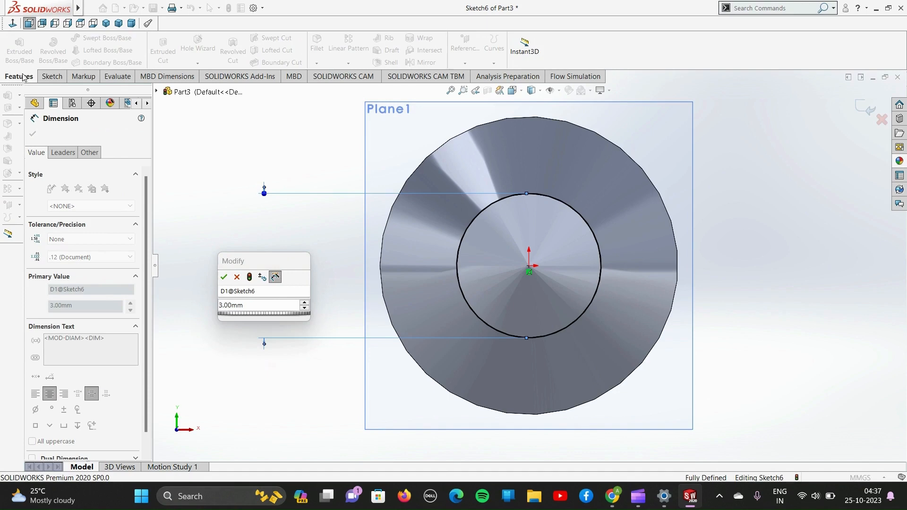
{"action": "left_click", "coordinate": [218, 202]}
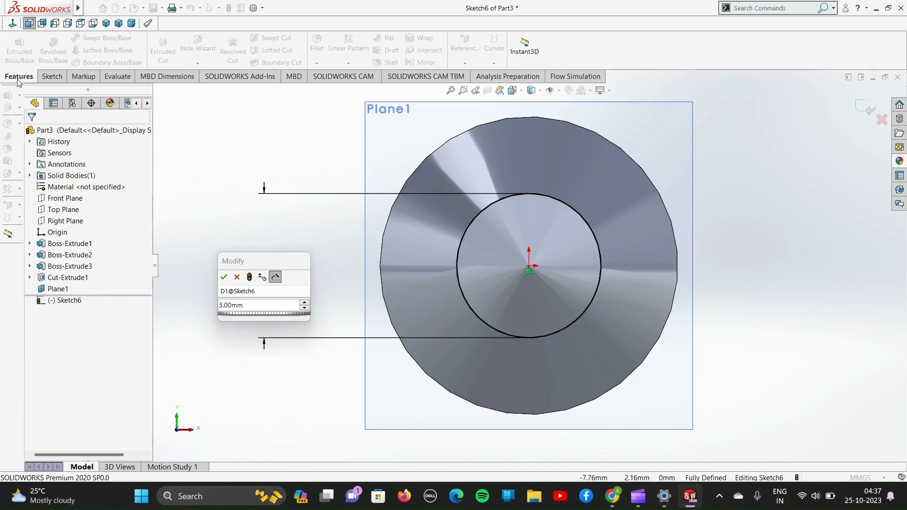
{"action": "left_click", "coordinate": [225, 278]}
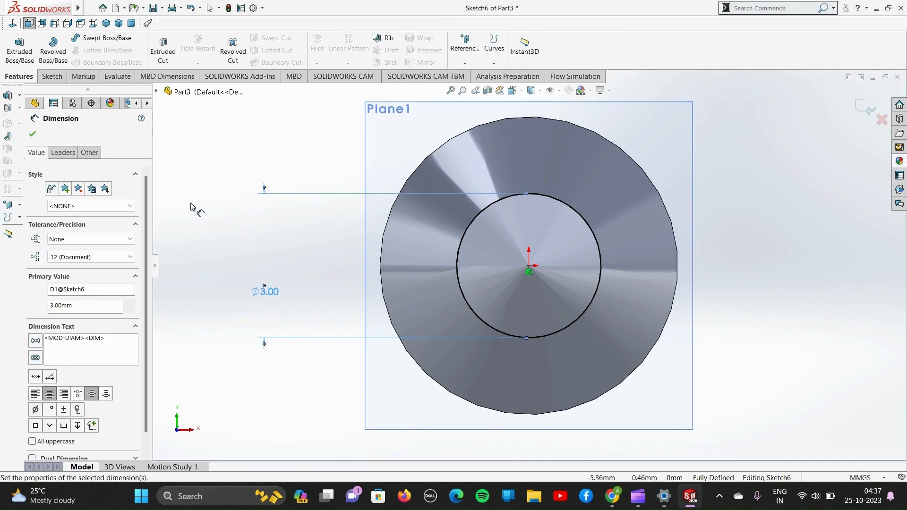
{"action": "left_click", "coordinate": [32, 135]}
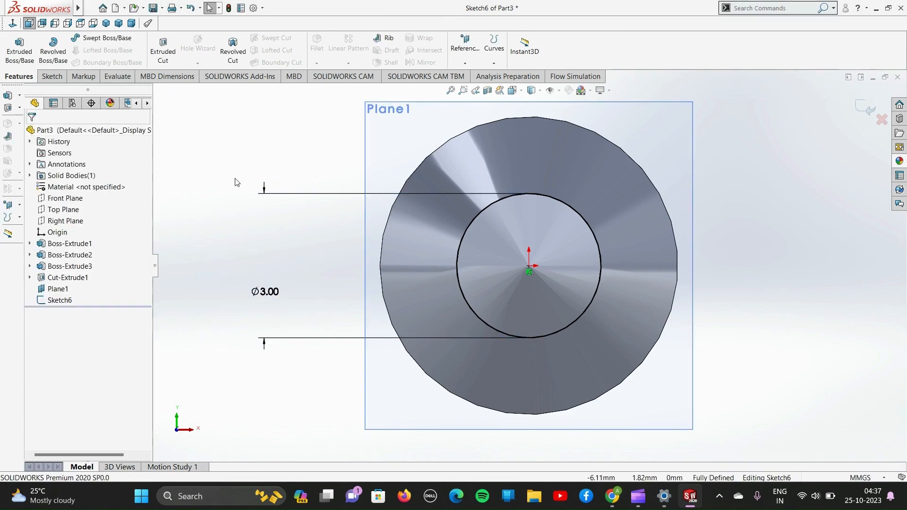
{"action": "left_click", "coordinate": [860, 110]}
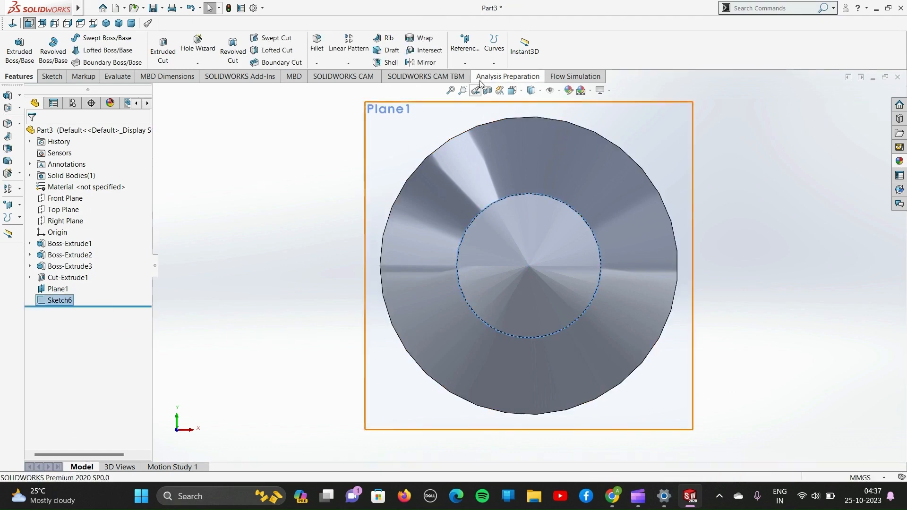
{"action": "left_click", "coordinate": [493, 63]}
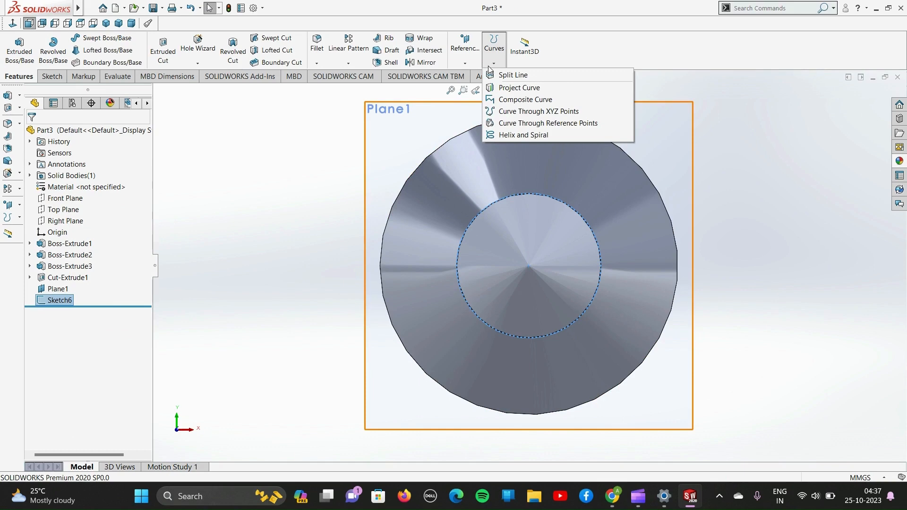
{"action": "right_click", "coordinate": [60, 300]}
{"action": "left_click", "coordinate": [66, 269]}
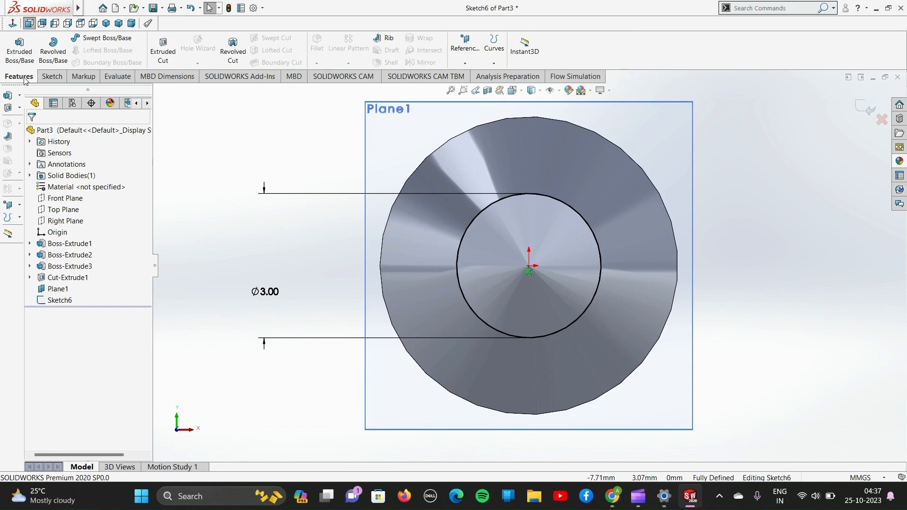
Create a variable-pitch helix from the circle, with 2 mm pitch in both regions and 6 revolutions at the second.
{"action": "left_click", "coordinate": [500, 61]}
{"action": "left_click", "coordinate": [511, 88]}
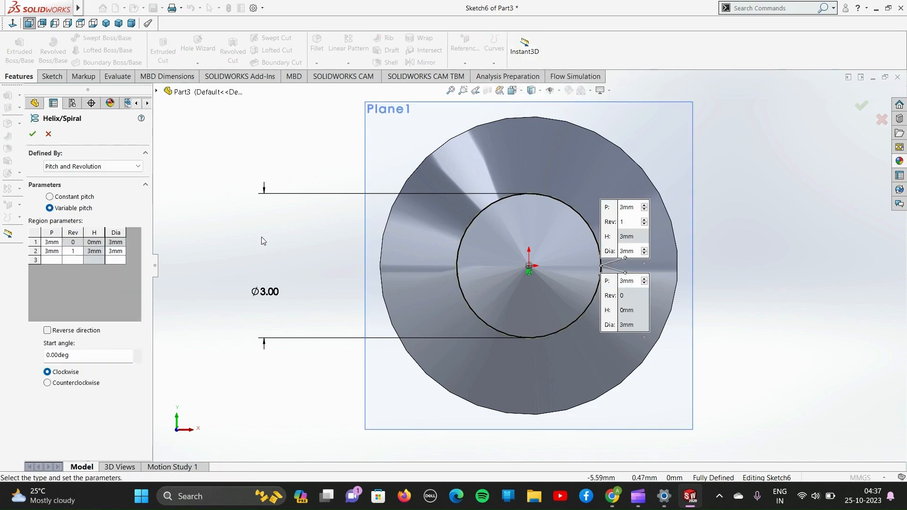
{"action": "left_click", "coordinate": [52, 244]}
{"action": "left_click", "coordinate": [52, 243]}
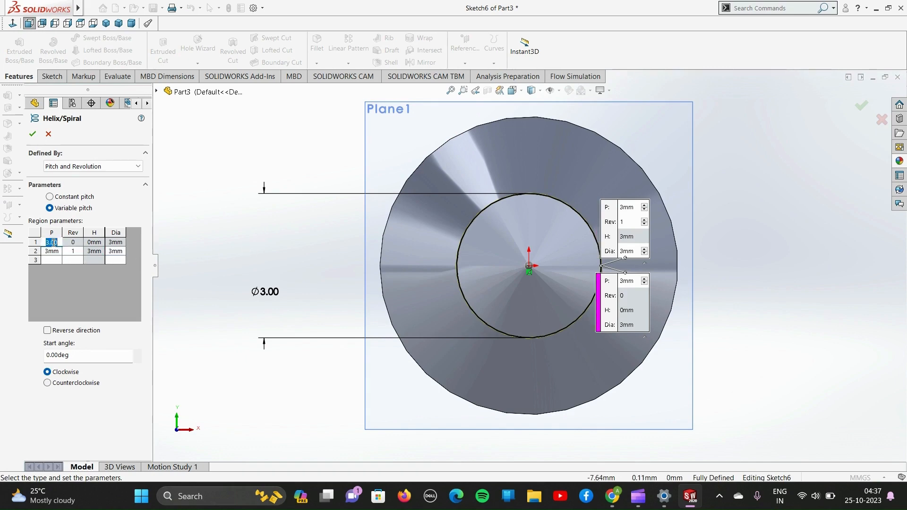
{"action": "type", "text": "2"}
{"action": "key", "text": "Return"}
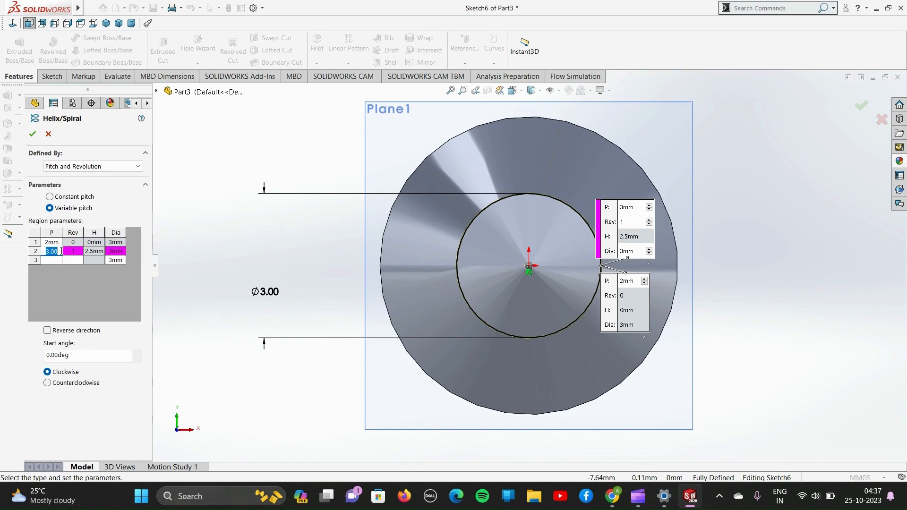
{"action": "type", "text": "2"}
{"action": "key", "text": "Tab"}
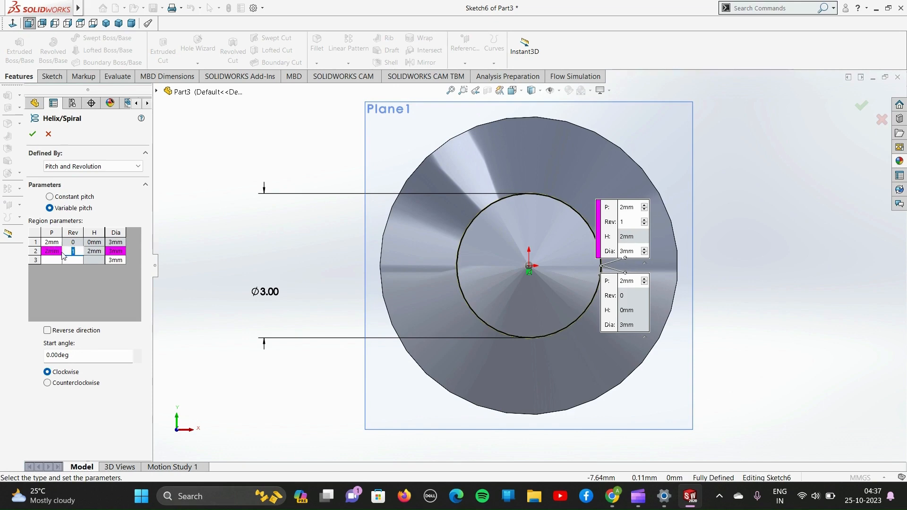
{"action": "type", "text": "6"}
{"action": "key", "text": "Tab"}
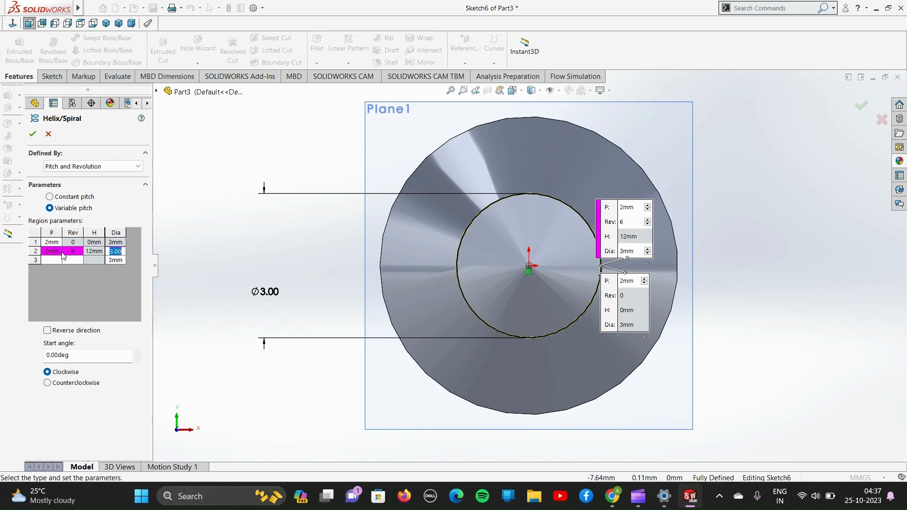
{"action": "key", "text": "Return"}
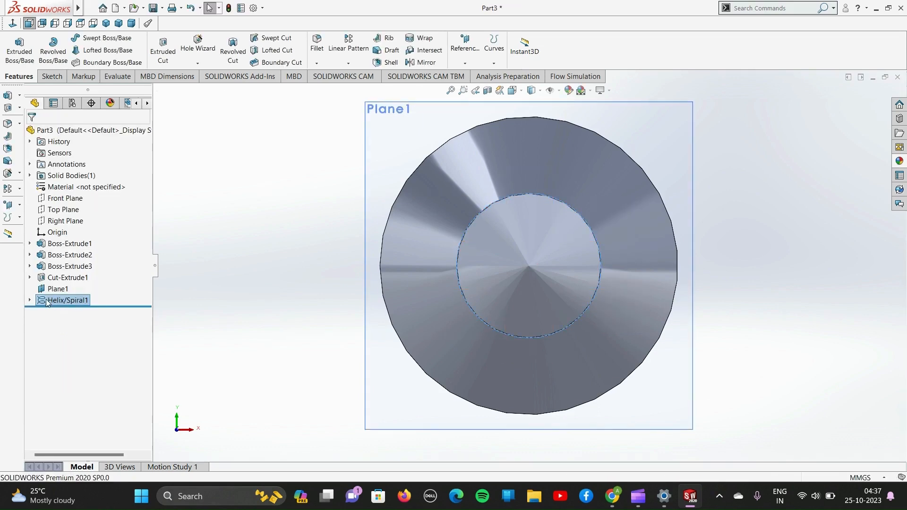
{"action": "left_click", "coordinate": [30, 300]}
{"action": "right_click", "coordinate": [66, 312]}
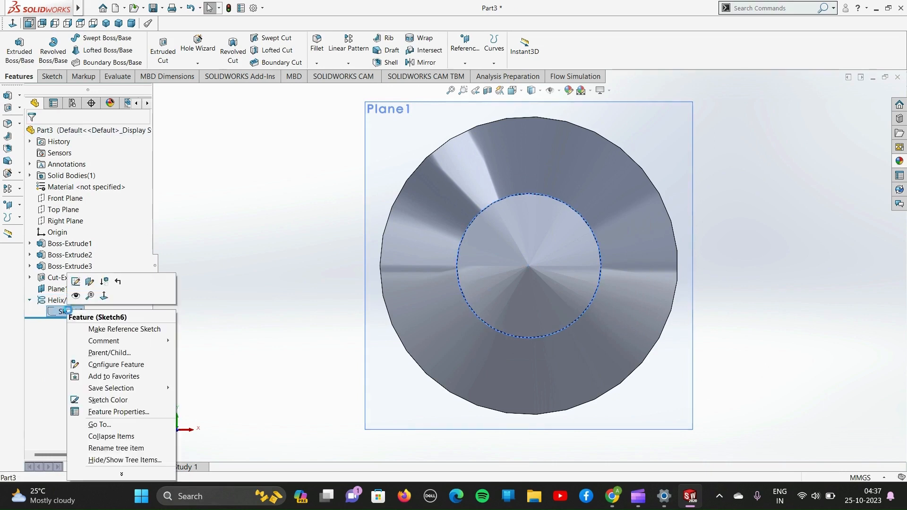
{"action": "left_click", "coordinate": [76, 282]}
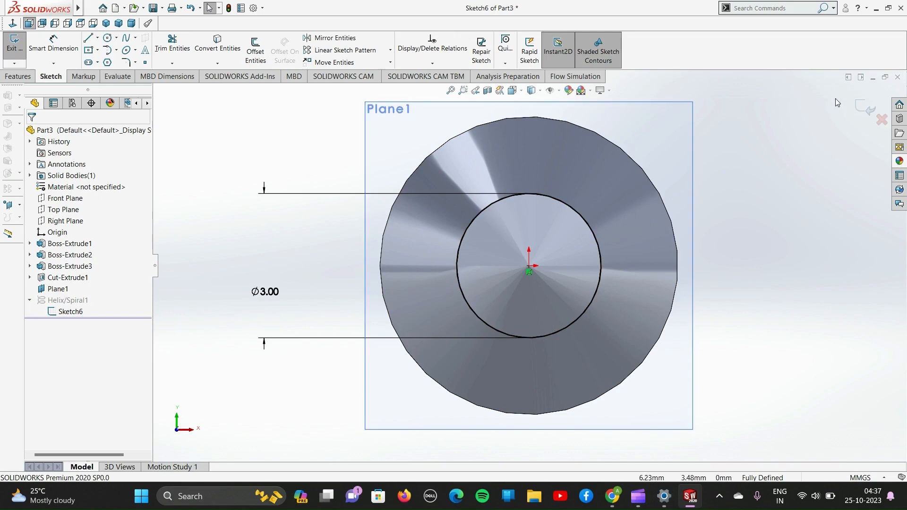
{"action": "left_click", "coordinate": [865, 110]}
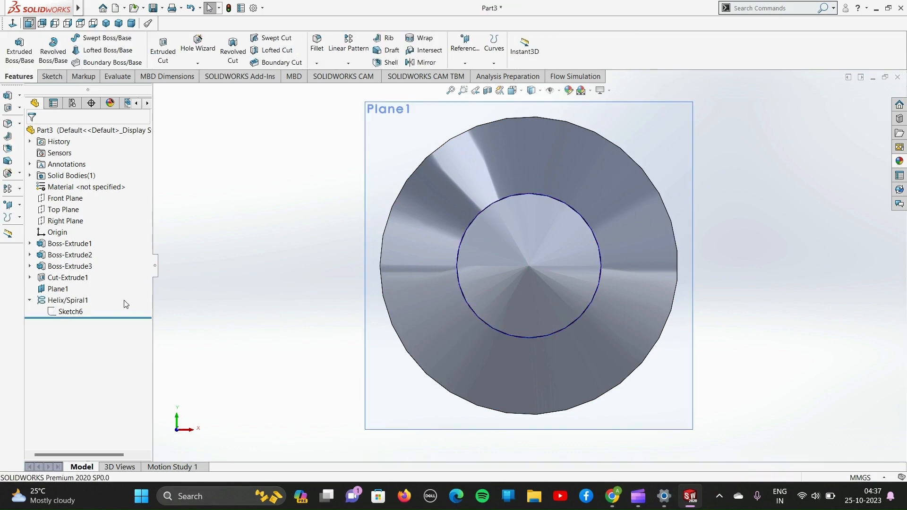
Edit the helix and add a third region with 2 mm pitch, 8 revolutions and 2.5 mm diameter.
{"action": "right_click", "coordinate": [78, 301]}
{"action": "left_click", "coordinate": [89, 275]}
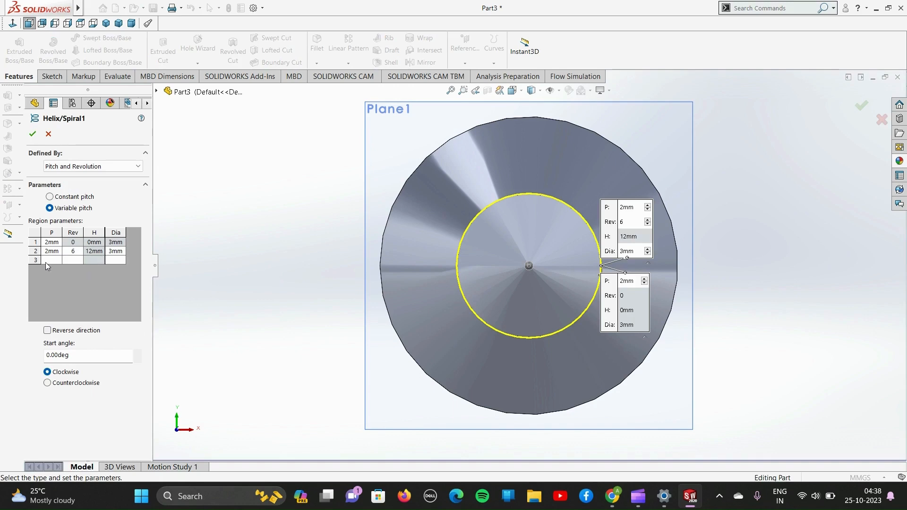
{"action": "left_click", "coordinate": [52, 260]}
{"action": "type", "text": "2"}
{"action": "key", "text": "Tab"}
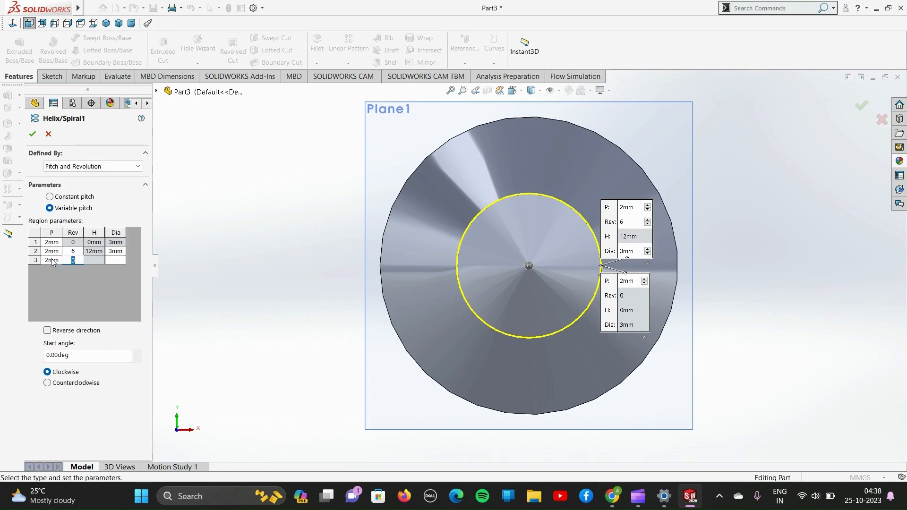
{"action": "key", "text": "Tab"}
{"action": "type", "text": "2"}
{"action": "key", "text": "Tab"}
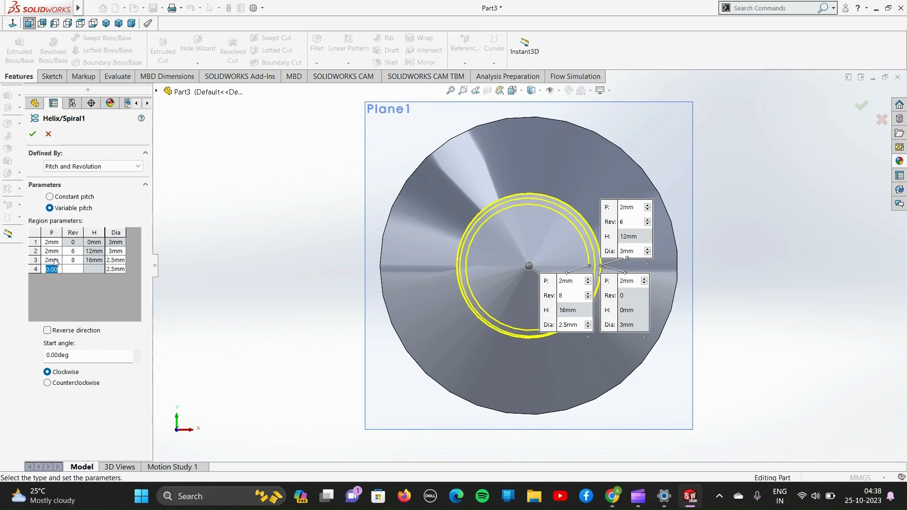
Set the third helix region to 7 revolutions and add a fourth region with 2 mm pitch and 8 revolutions.
{"action": "type", "text": "2"}
{"action": "key", "text": "Tab"}
{"action": "left_click", "coordinate": [73, 261]}
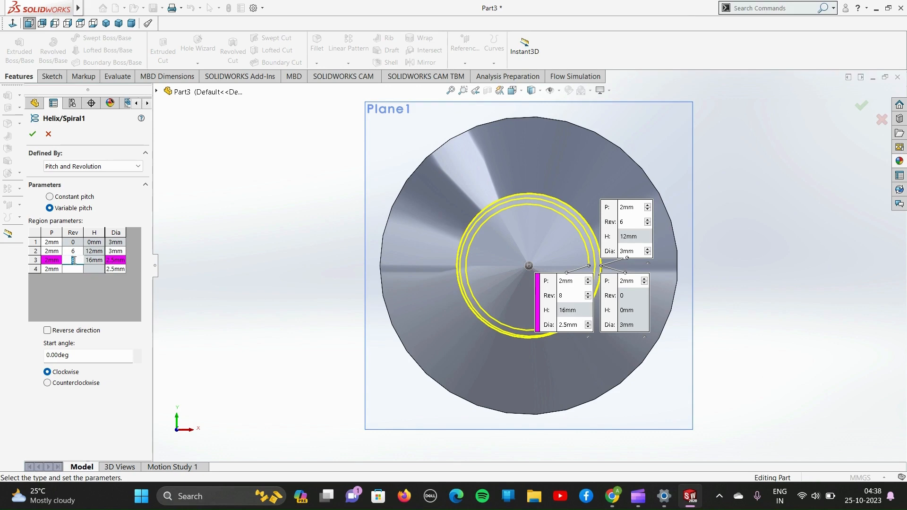
{"action": "type", "text": "7"}
{"action": "key", "text": "Tab"}
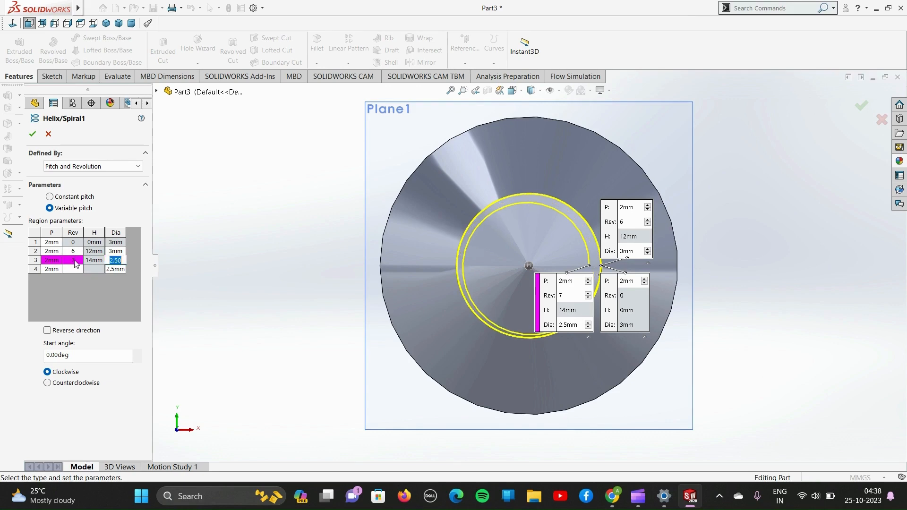
{"action": "left_click", "coordinate": [65, 271]}
{"action": "type", "text": "8"}
{"action": "key", "text": "Return"}
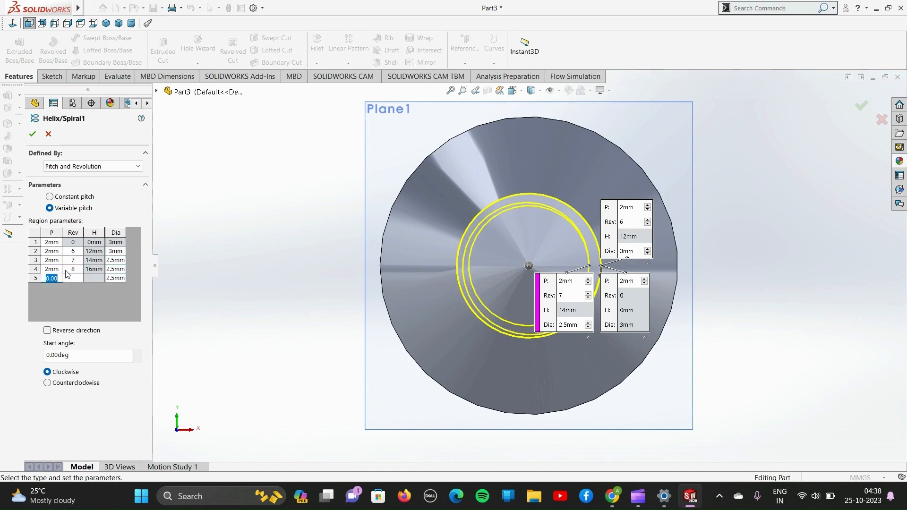
Add fifth and sixth helix regions with 2 mm pitch, at 9 and 10 revolutions.
{"action": "type", "text": "2"}
{"action": "key", "text": "Tab"}
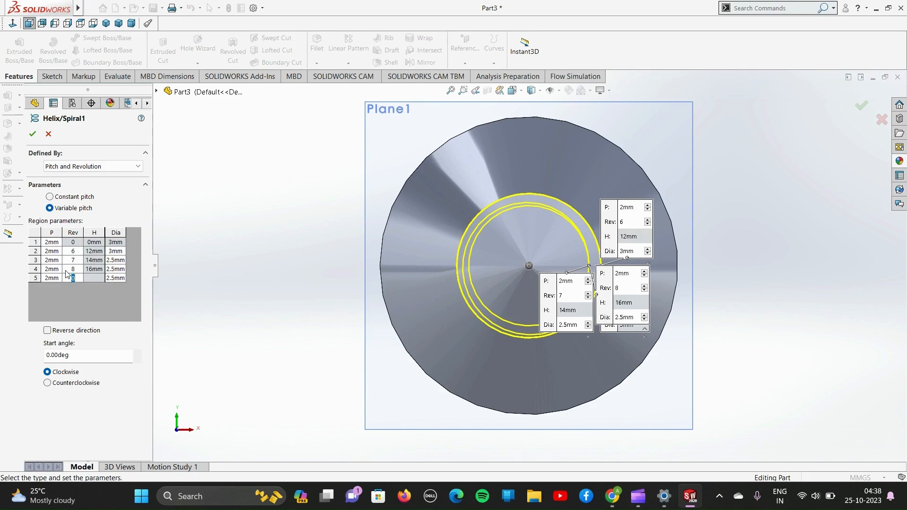
{"action": "type", "text": "9"}
{"action": "key", "text": "Return"}
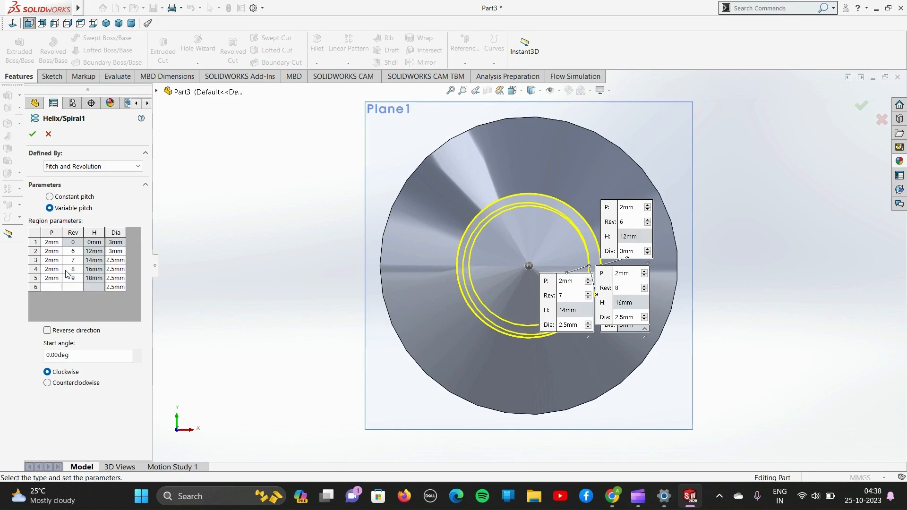
{"action": "type", "text": "2"}
{"action": "key", "text": "Tab"}
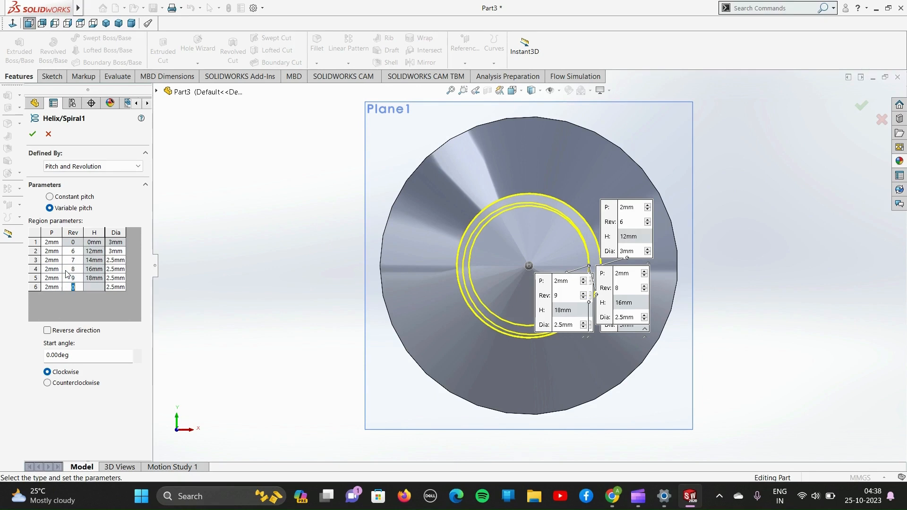
{"action": "type", "text": "10"}
{"action": "key", "text": "Return"}
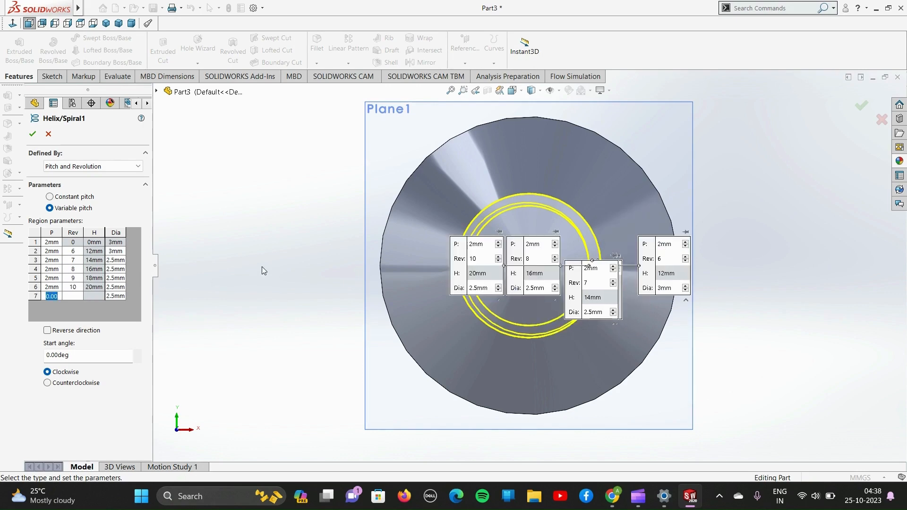
Try helix diameters of 2 mm and 1.5 mm at the 9-revolution region near the screw tip.
{"action": "middle_click_drag", "start_coordinate": [288, 254], "coordinate": [392, 265]}
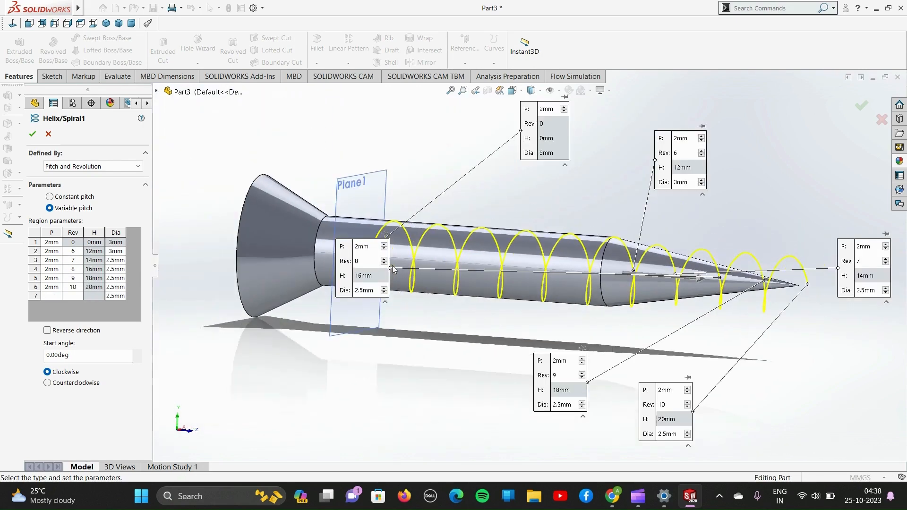
{"action": "middle_click_drag", "start_coordinate": [499, 286], "coordinate": [529, 279]}
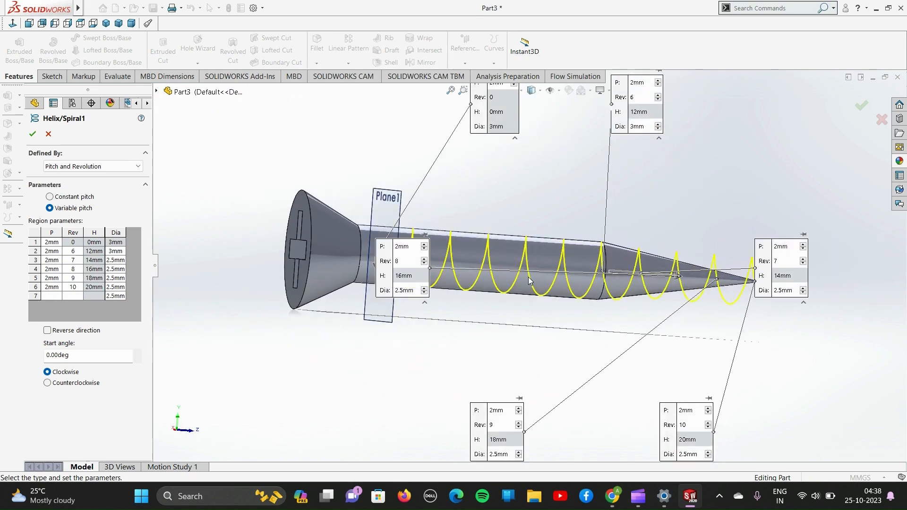
{"action": "scroll", "coordinate": [662, 299], "scroll_direction": "down", "scroll_amount": 3}
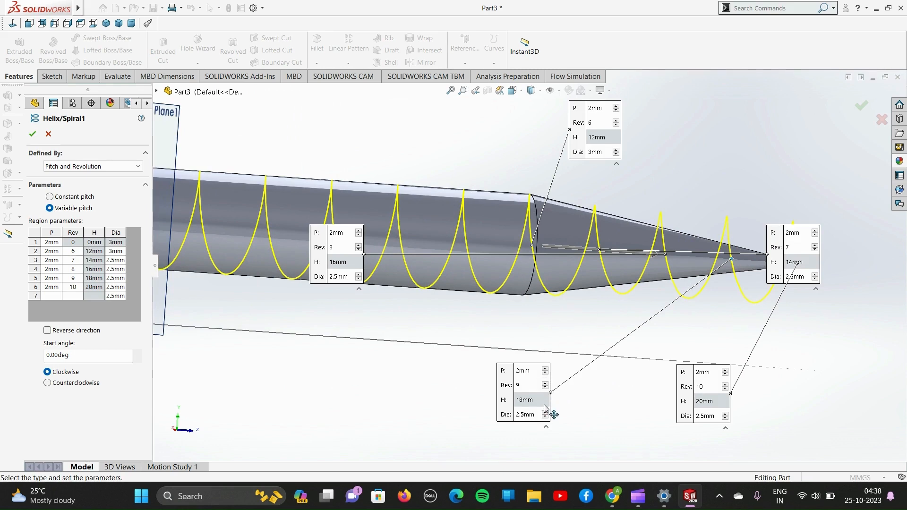
{"action": "left_click", "coordinate": [545, 419]}
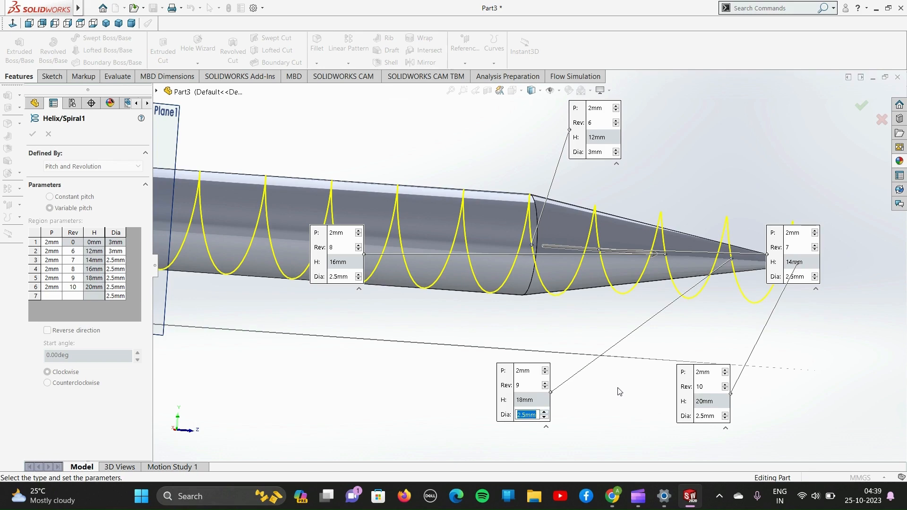
{"action": "type", "text": "2"}
{"action": "key", "text": "Return"}
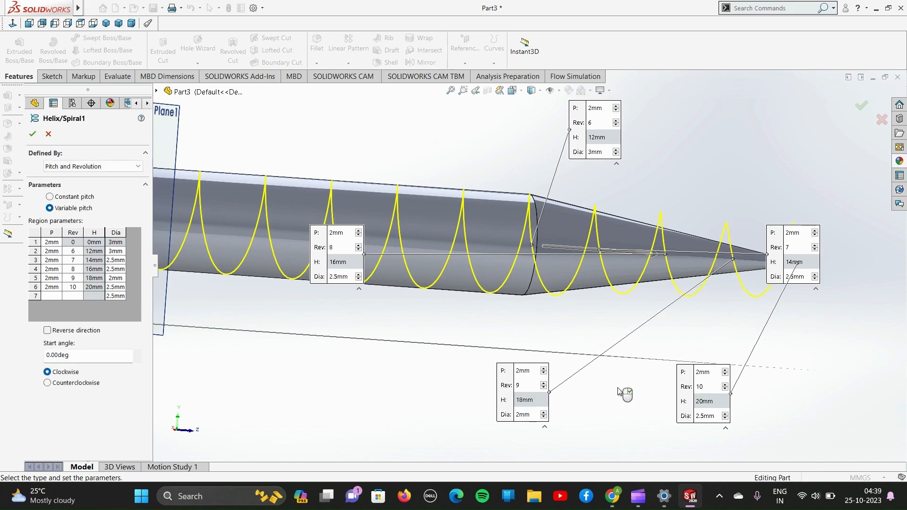
{"action": "left_click", "coordinate": [526, 415]}
{"action": "type", "text": "1"}
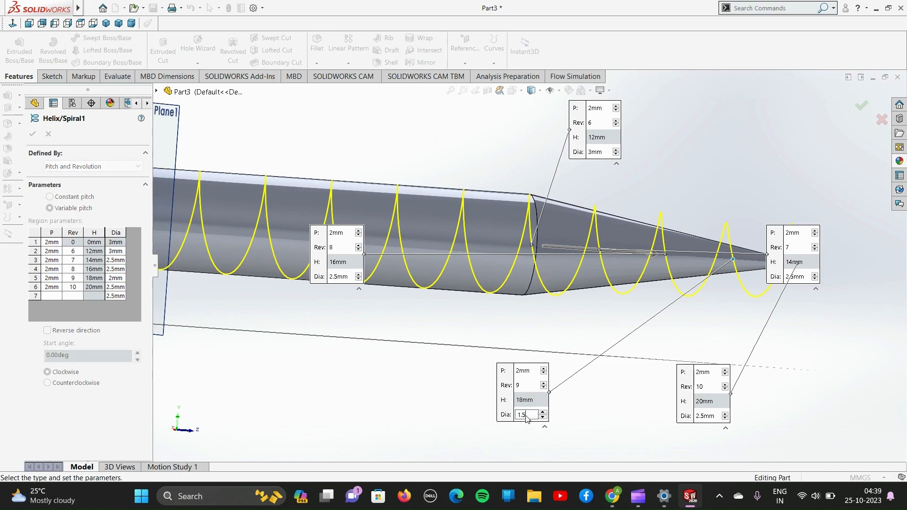
{"action": "type", "text": ".5"}
{"action": "key", "text": "Return"}
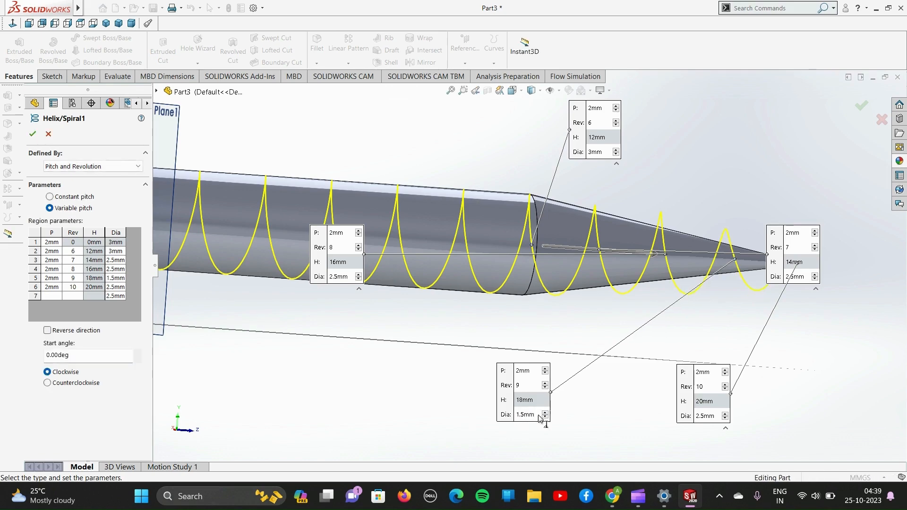
Set the helix diameter at the 9-revolution region to 1 mm.
{"action": "left_click", "coordinate": [525, 415]}
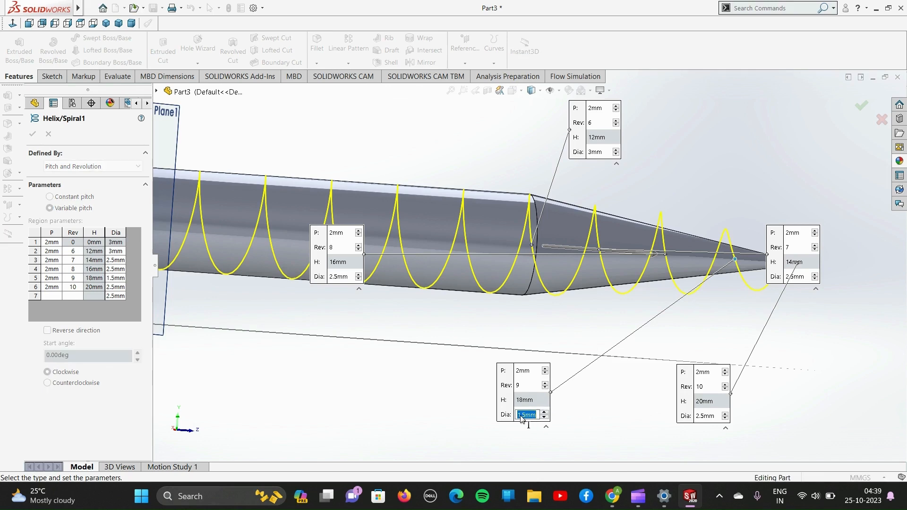
{"action": "type", "text": "1"}
{"action": "key", "text": "Return"}
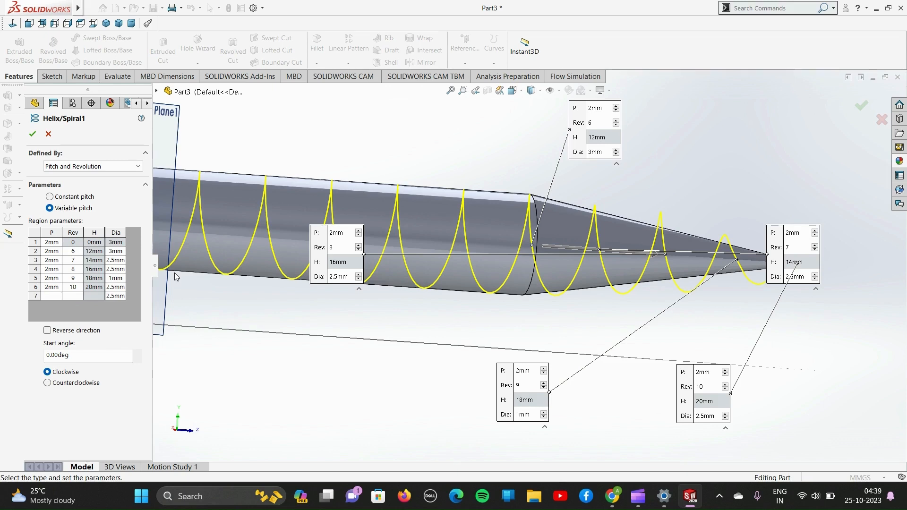
Try a helix diameter of 2 mm at the 8-revolution region on the tapered tip.
{"action": "left_click", "coordinate": [598, 152]}
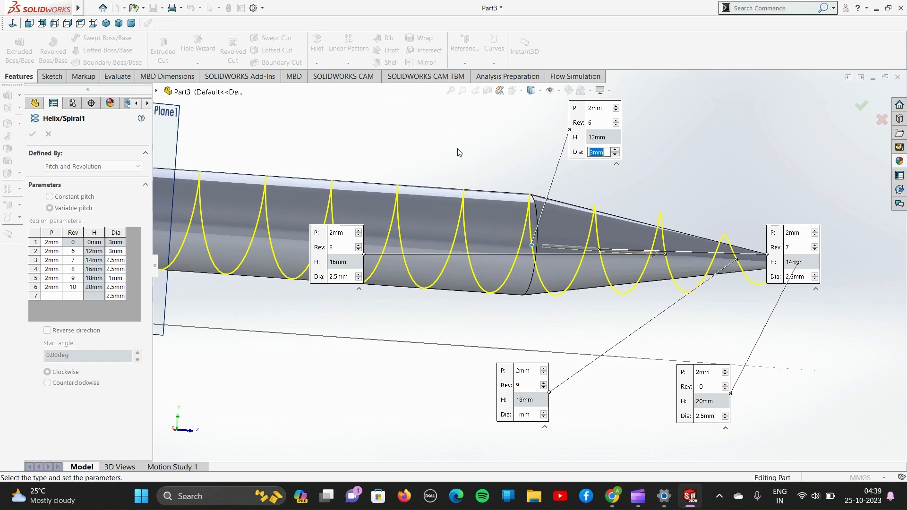
{"action": "middle_click_drag", "start_coordinate": [421, 114], "coordinate": [425, 147]}
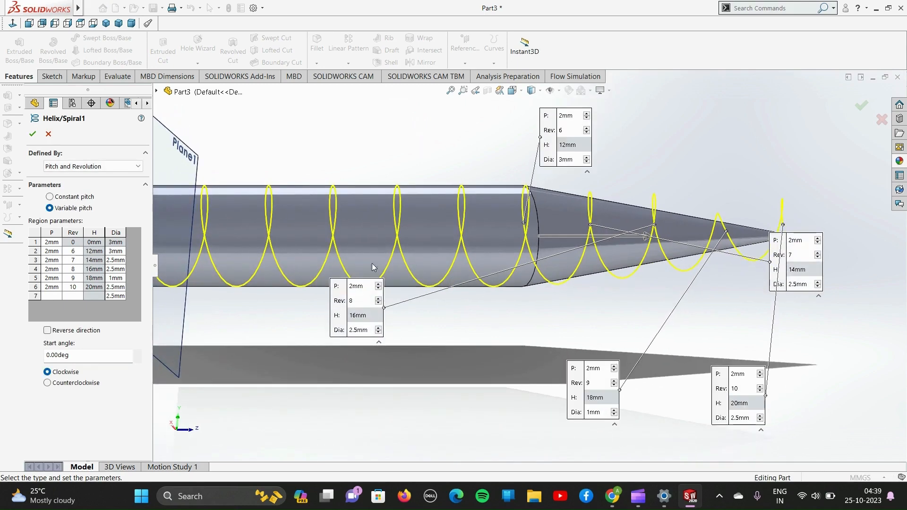
{"action": "left_click", "coordinate": [363, 333]}
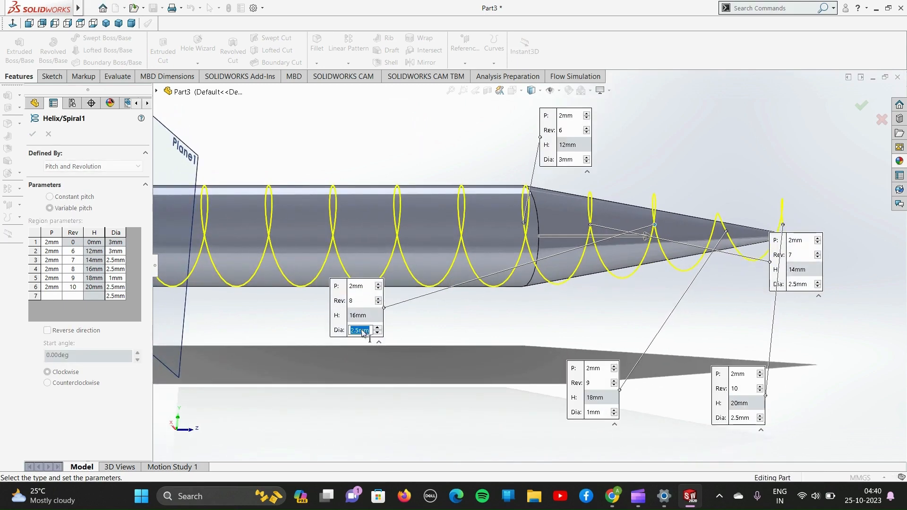
{"action": "type", "text": "2"}
{"action": "key", "text": "Return"}
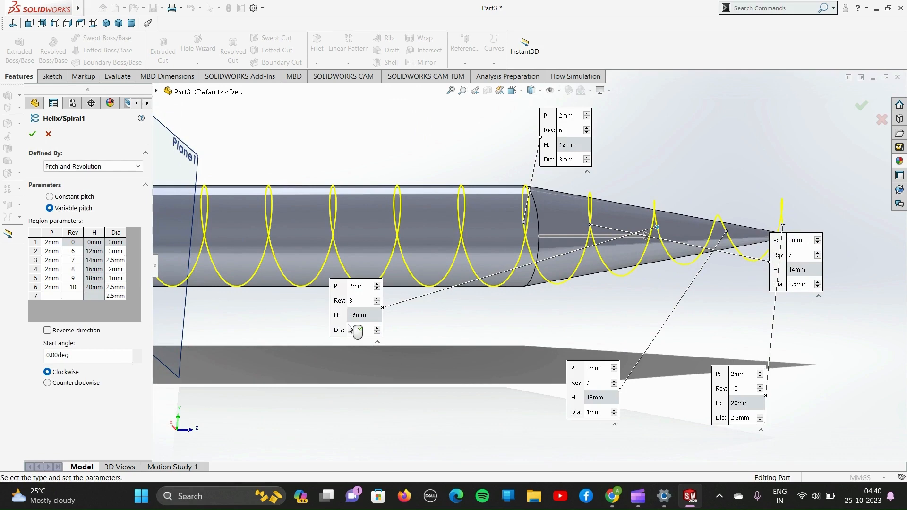
Set the helix diameter at the 8-revolution region to 1.8 mm.
{"action": "left_click", "coordinate": [358, 332]}
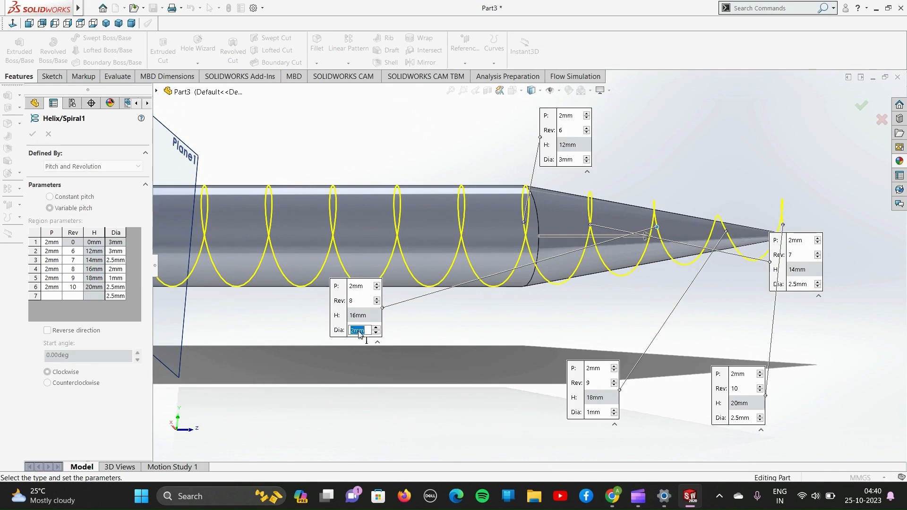
{"action": "type", "text": "1.8"}
{"action": "key", "text": "Return"}
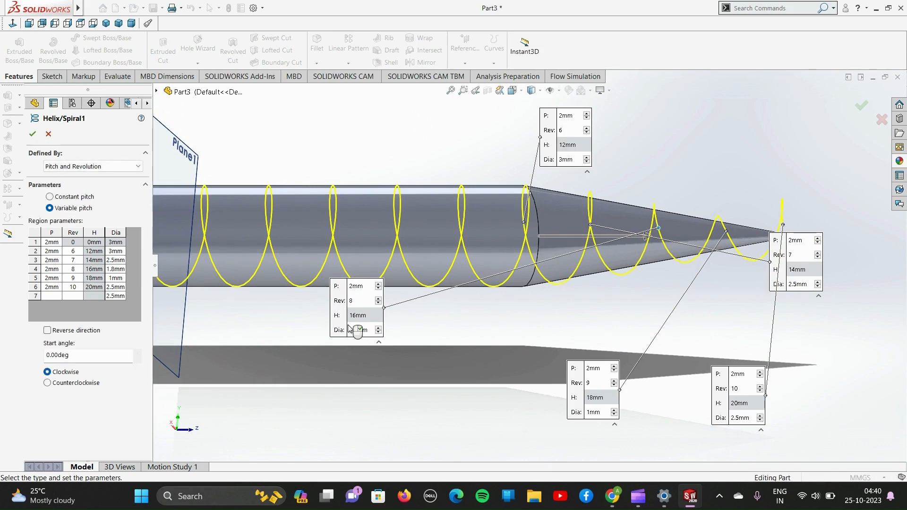
Try helix diameters of 2 mm and 2.2 mm at the 7-revolution region where the taper begins.
{"action": "scroll", "coordinate": [573, 241], "scroll_direction": "down", "scroll_amount": 2}
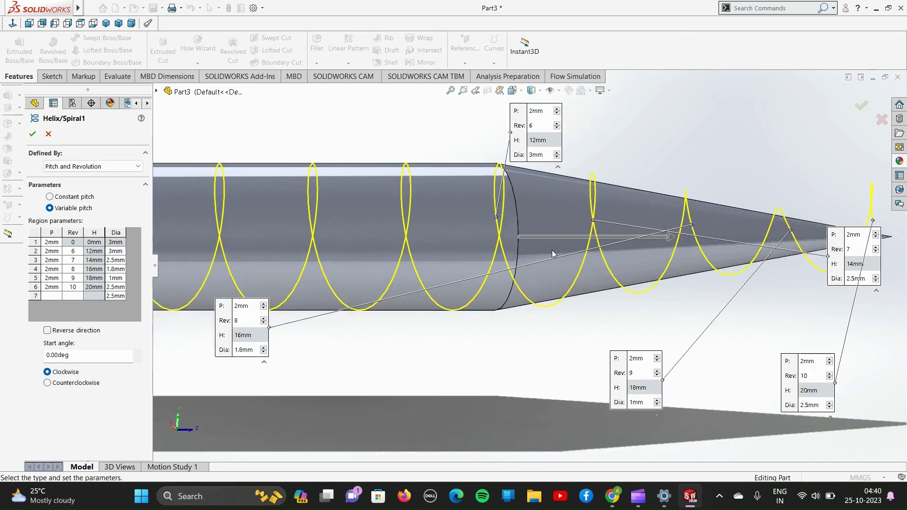
{"action": "scroll", "coordinate": [468, 217], "scroll_direction": "up", "scroll_amount": 3}
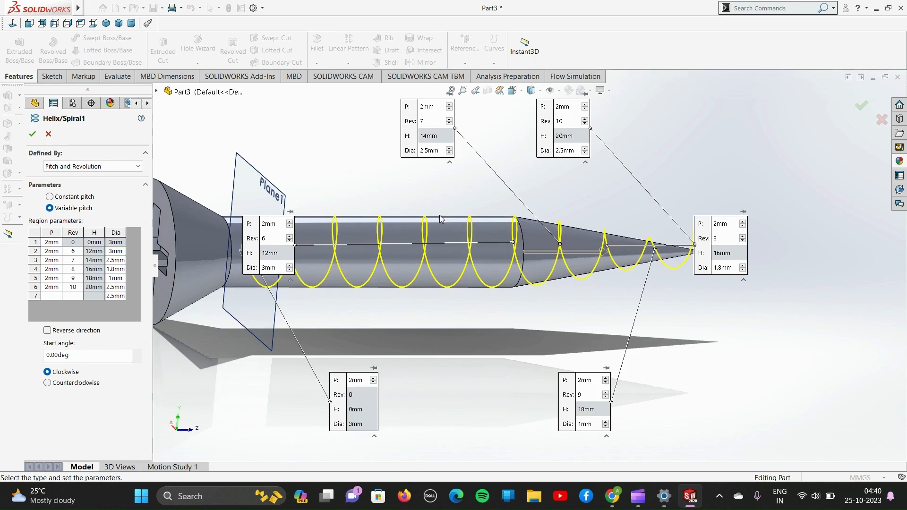
{"action": "double_click", "coordinate": [432, 152]}
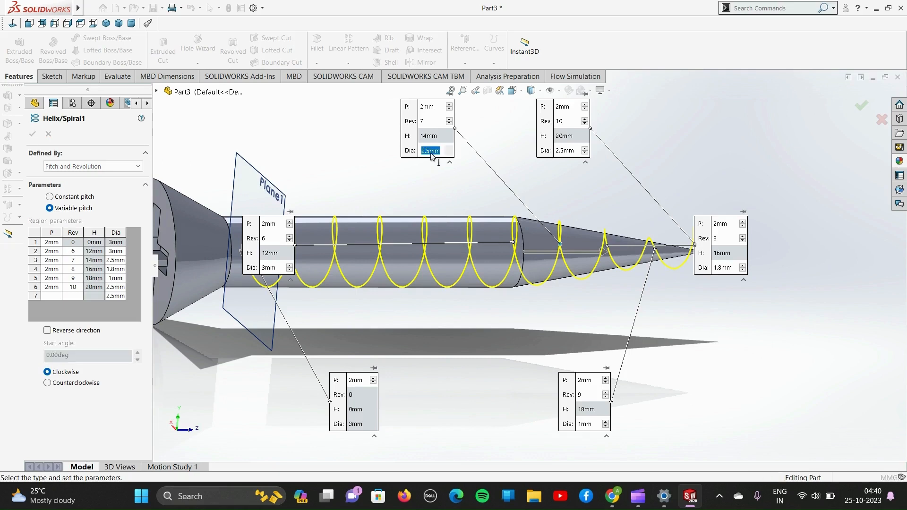
{"action": "type", "text": "2"}
{"action": "key", "text": "Return"}
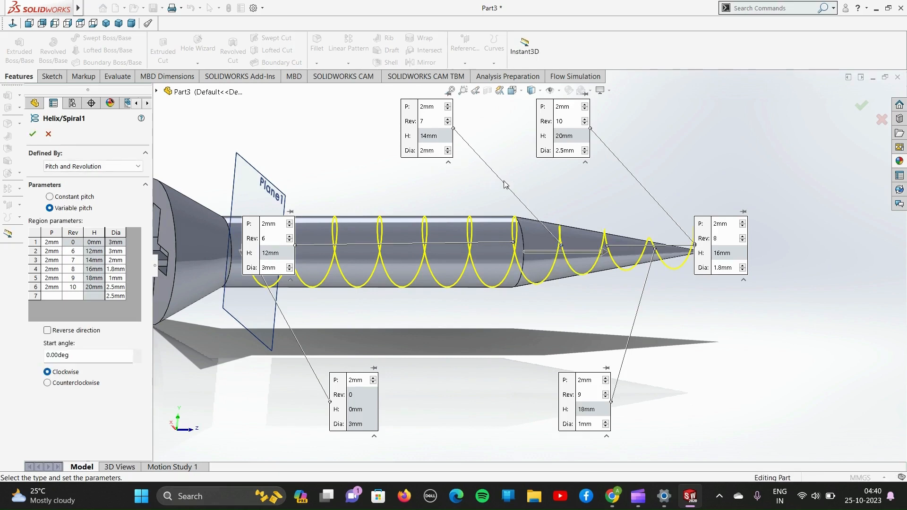
{"action": "scroll", "coordinate": [562, 238], "scroll_direction": "down", "scroll_amount": 2}
{"action": "scroll", "coordinate": [557, 238], "scroll_direction": "down", "scroll_amount": 2}
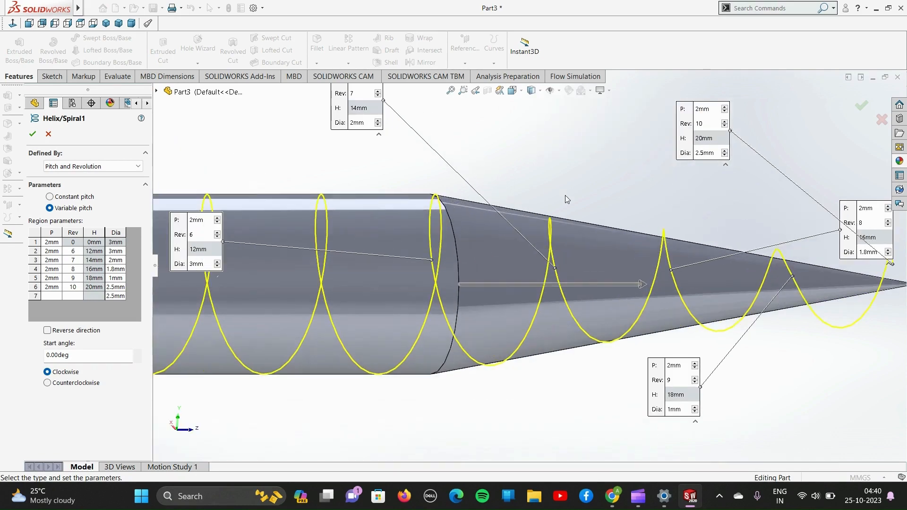
{"action": "double_click", "coordinate": [361, 124]}
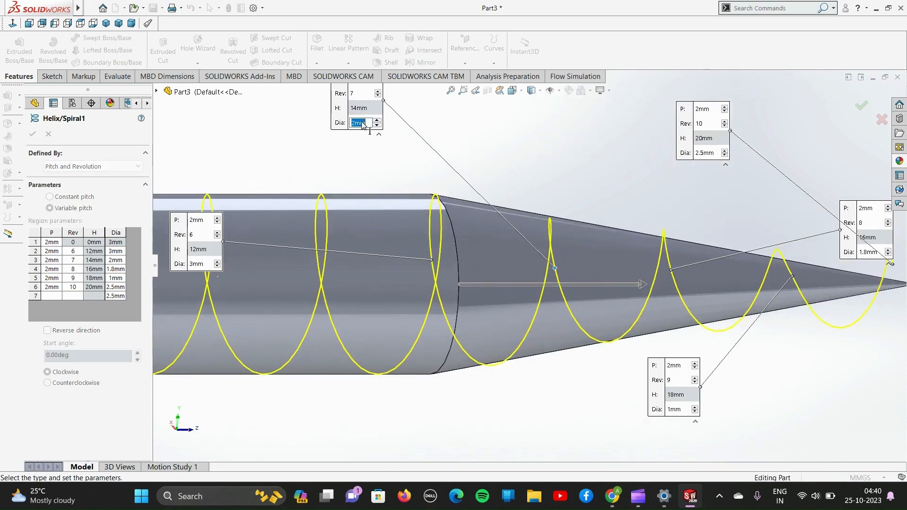
{"action": "type", "text": "2.2"}
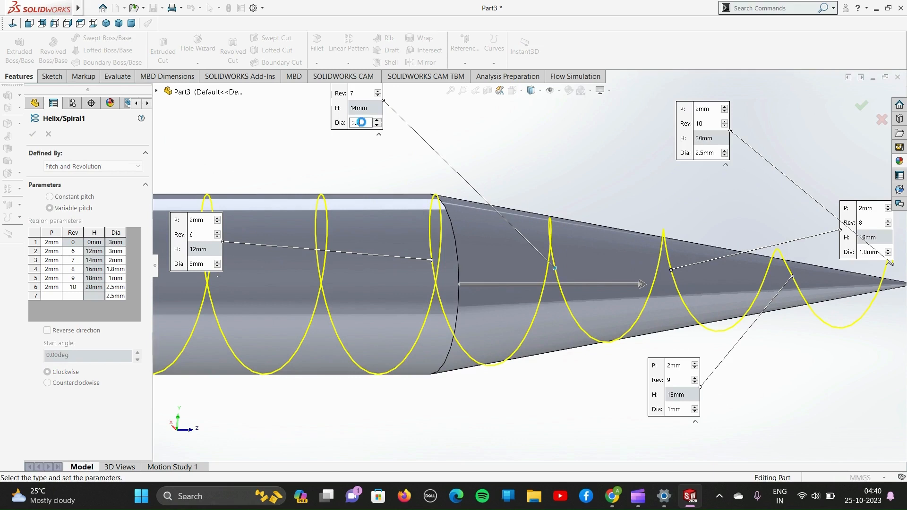
{"action": "key", "text": "Return"}
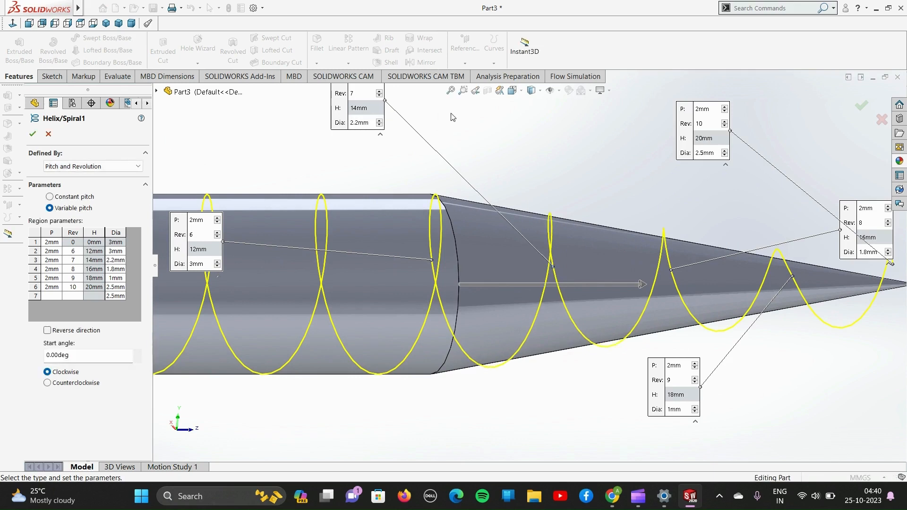
Set the helix diameter at the 7-revolution region to 2.1 mm.
{"action": "double_click", "coordinate": [360, 123]}
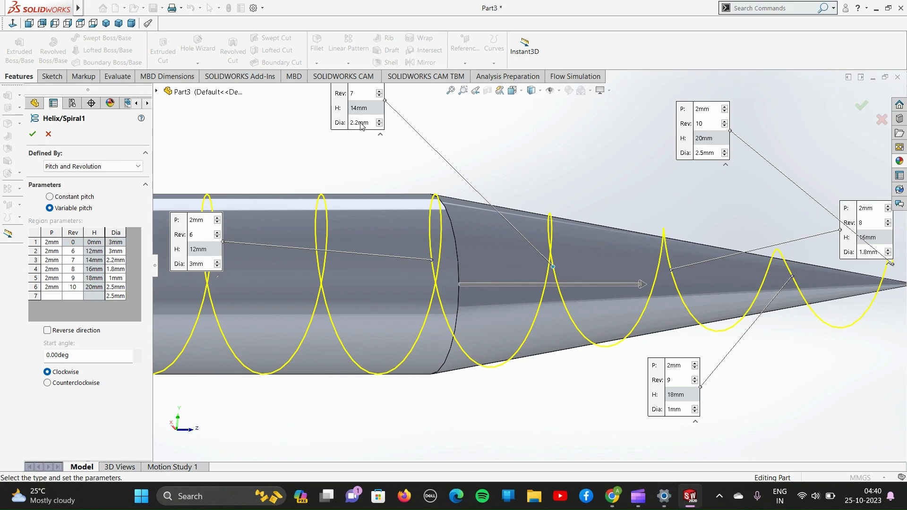
{"action": "type", "text": "2.1"}
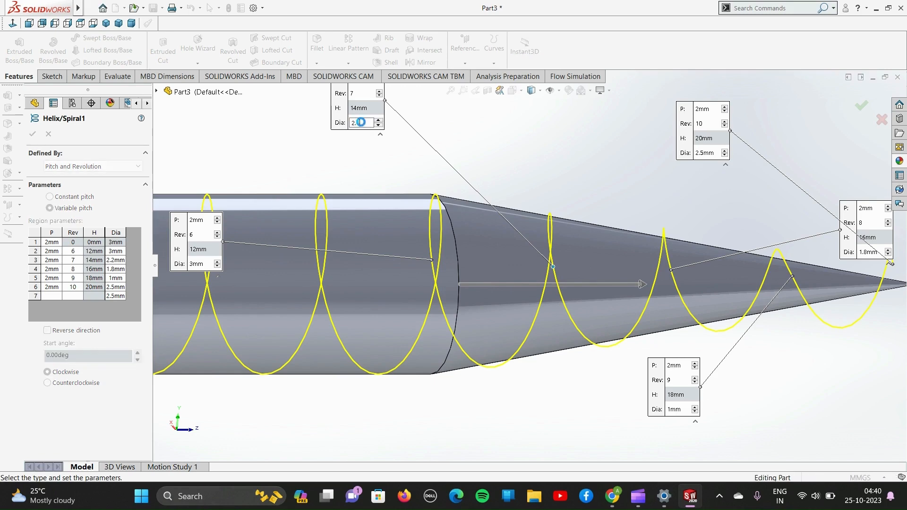
{"action": "key", "text": "Return"}
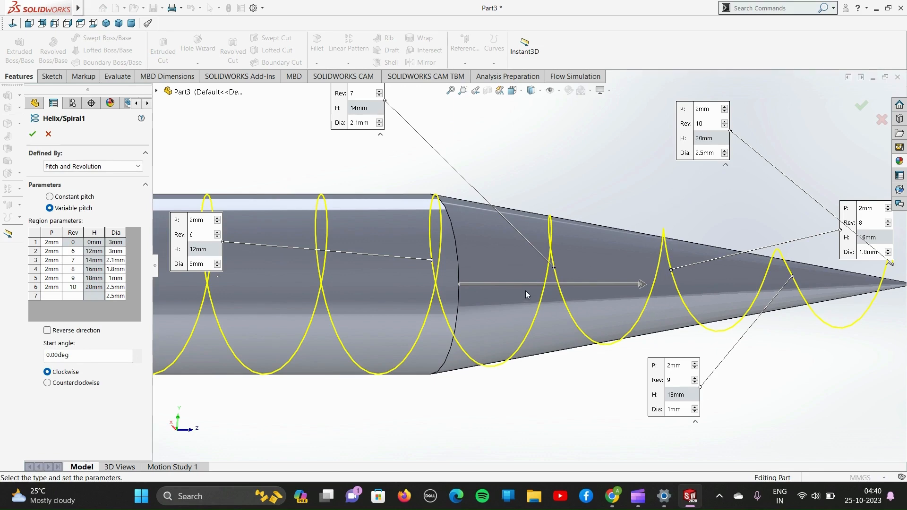
Try helix diameters of 1.7 mm and 1.5 mm at the 8-revolution region on the tapered tip.
{"action": "scroll", "coordinate": [526, 291], "scroll_direction": "up", "scroll_amount": 3}
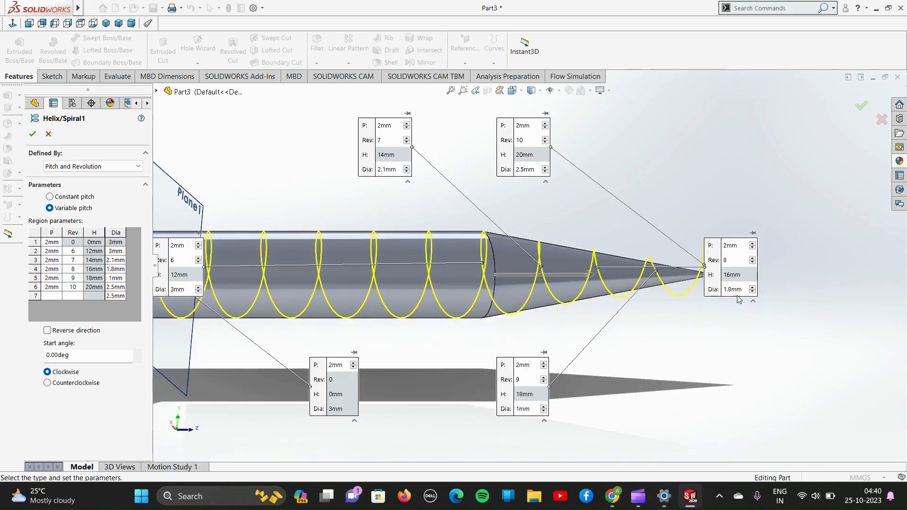
{"action": "double_click", "coordinate": [735, 289]}
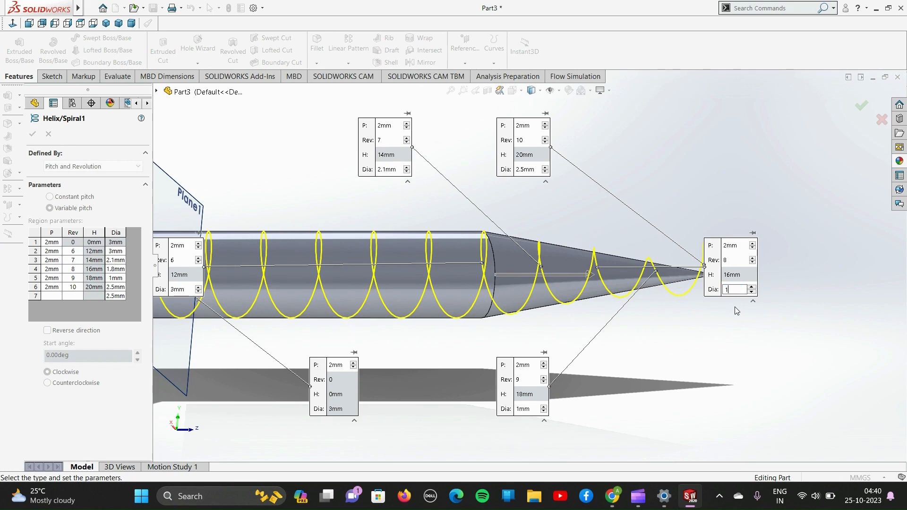
{"action": "key", "text": "Return"}
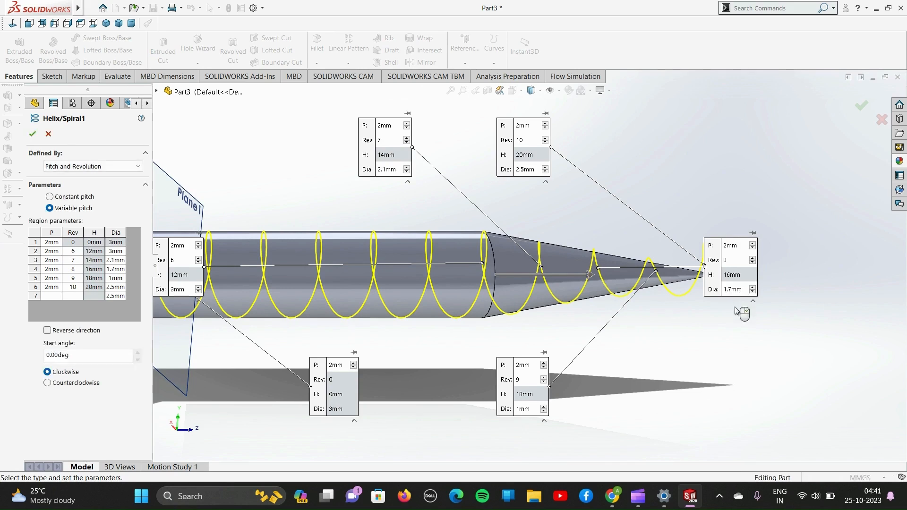
{"action": "scroll", "coordinate": [634, 292], "scroll_direction": "down", "scroll_amount": 3}
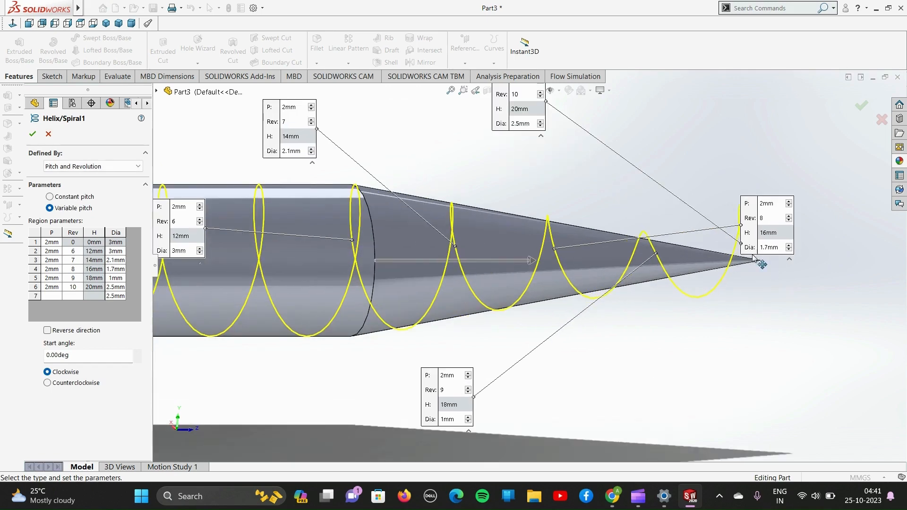
{"action": "double_click", "coordinate": [770, 247]}
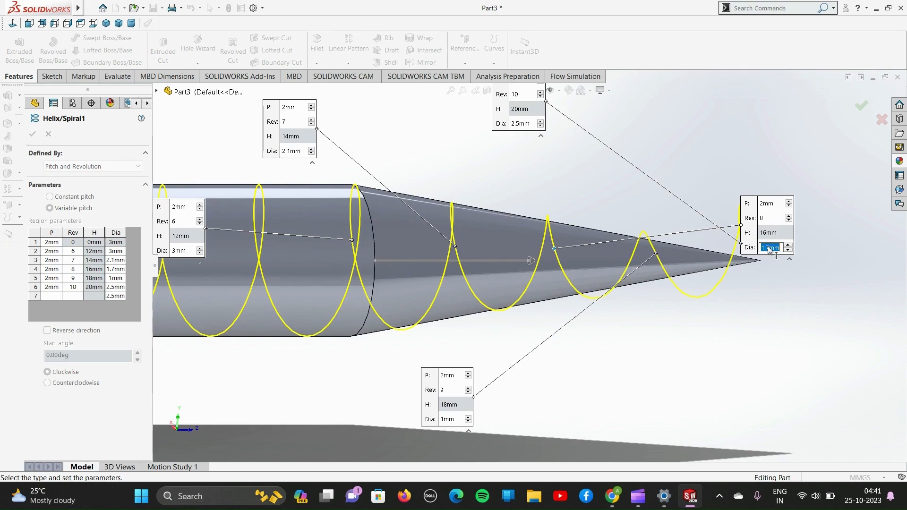
{"action": "type", "text": "1.5"}
{"action": "key", "text": "Return"}
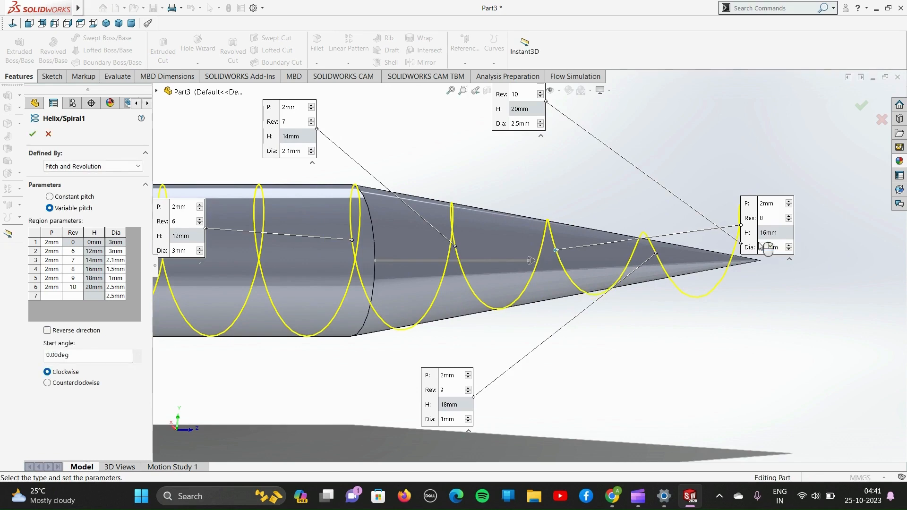
{"action": "scroll", "coordinate": [579, 253], "scroll_direction": "down", "scroll_amount": 6}
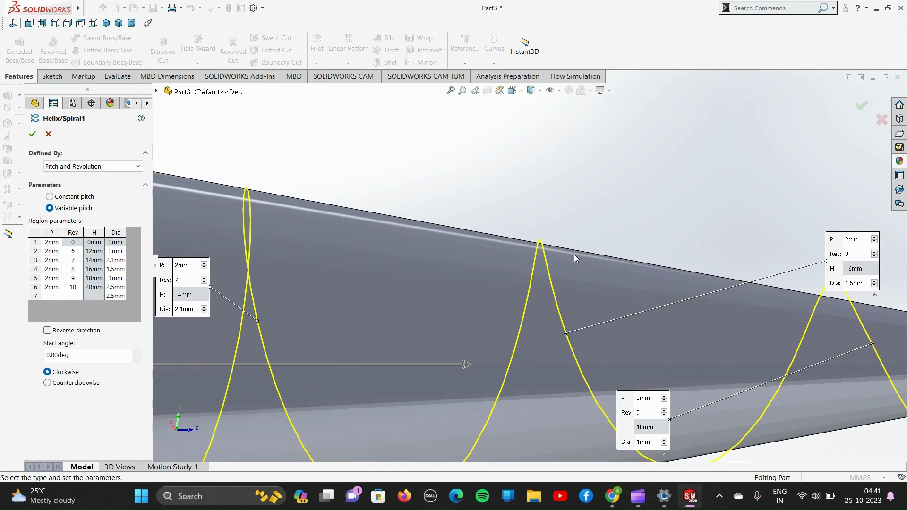
{"action": "scroll", "coordinate": [572, 252], "scroll_direction": "up", "scroll_amount": 4}
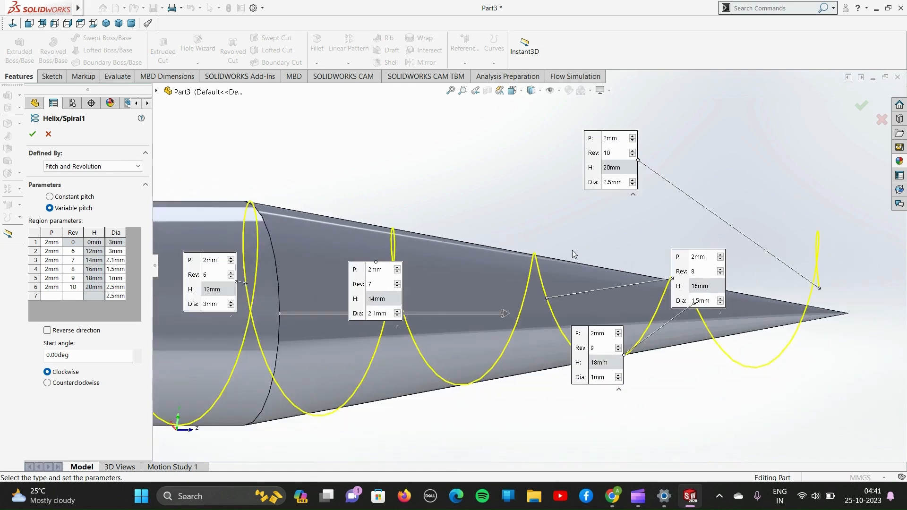
Try a helix diameter of 1.4 mm at the 8-revolution region.
{"action": "double_click", "coordinate": [705, 301]}
{"action": "type", "text": "1."}
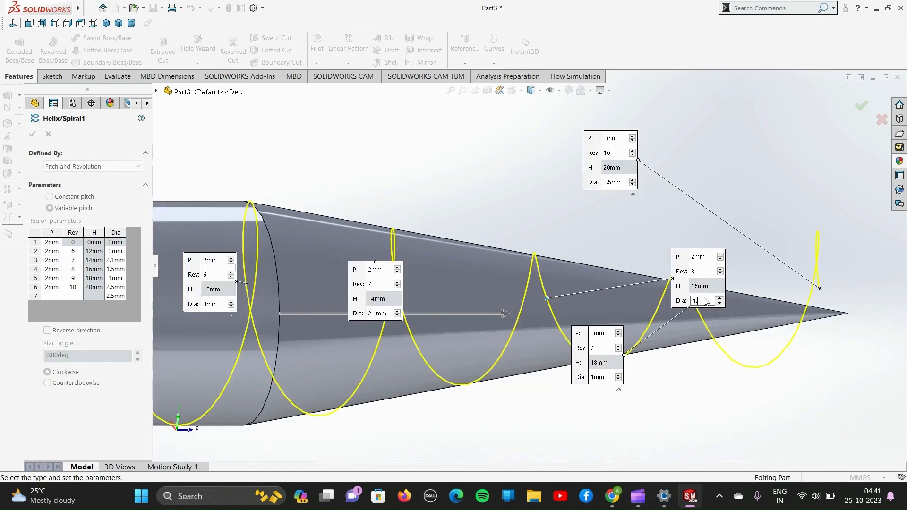
{"action": "type", "text": "4"}
{"action": "key", "text": "Return"}
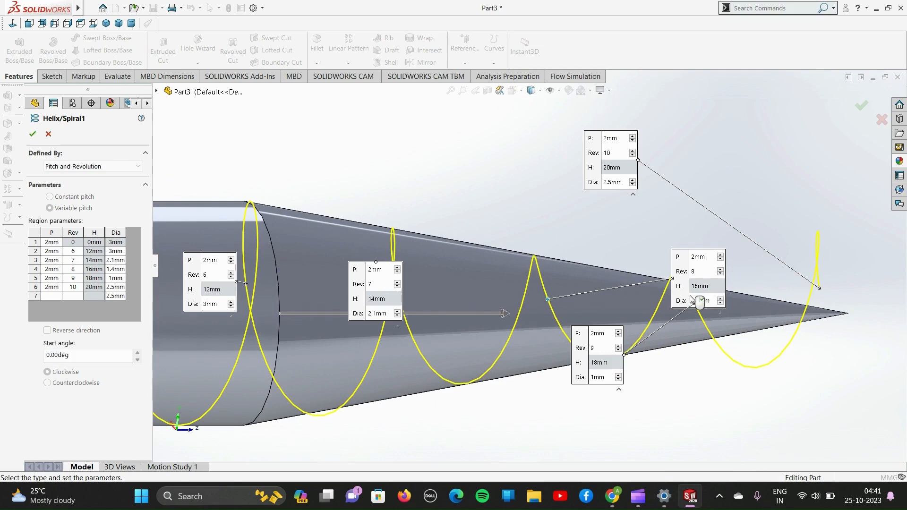
Set the helix diameter at the 8-revolution region to 1.45 mm and check the curve against the taper edge.
{"action": "double_click", "coordinate": [705, 301]}
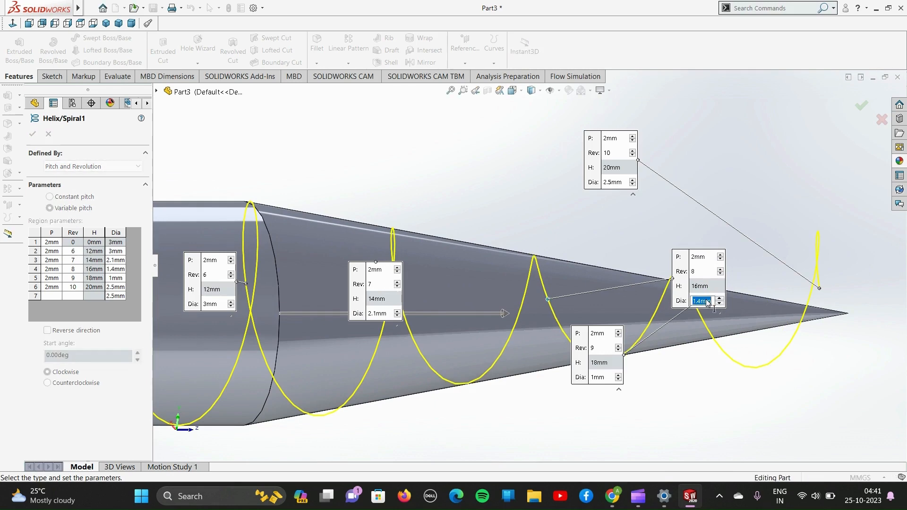
{"action": "type", "text": "1.45"}
{"action": "key", "text": "Return"}
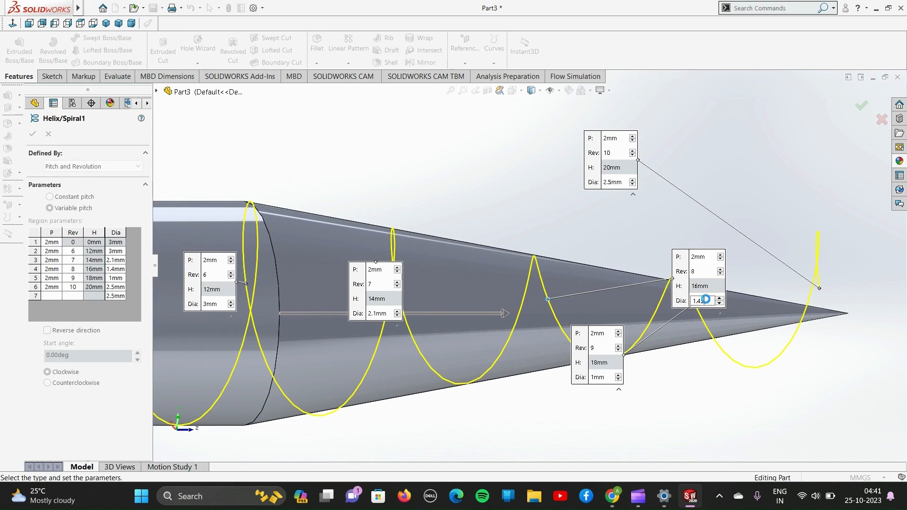
{"action": "scroll", "coordinate": [546, 274], "scroll_direction": "down", "scroll_amount": 2}
{"action": "scroll", "coordinate": [545, 274], "scroll_direction": "down", "scroll_amount": 1}
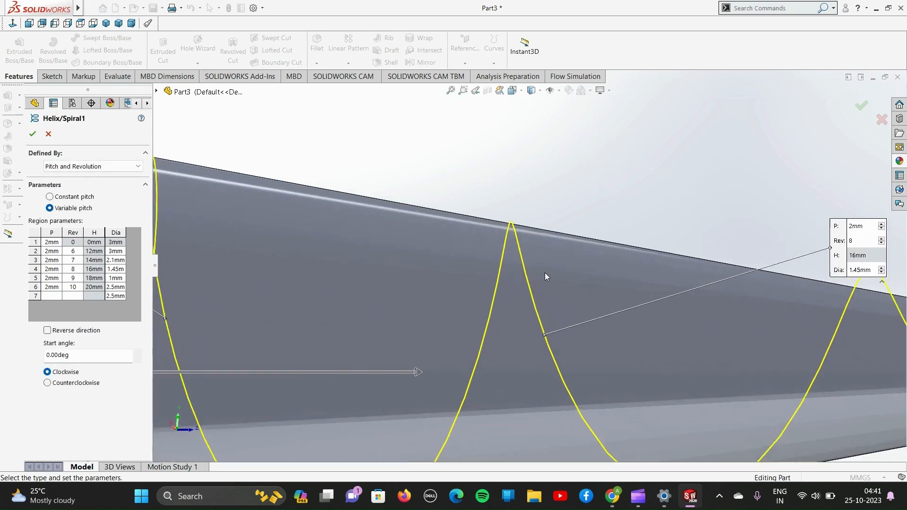
{"action": "scroll", "coordinate": [544, 274], "scroll_direction": "up", "scroll_amount": 4}
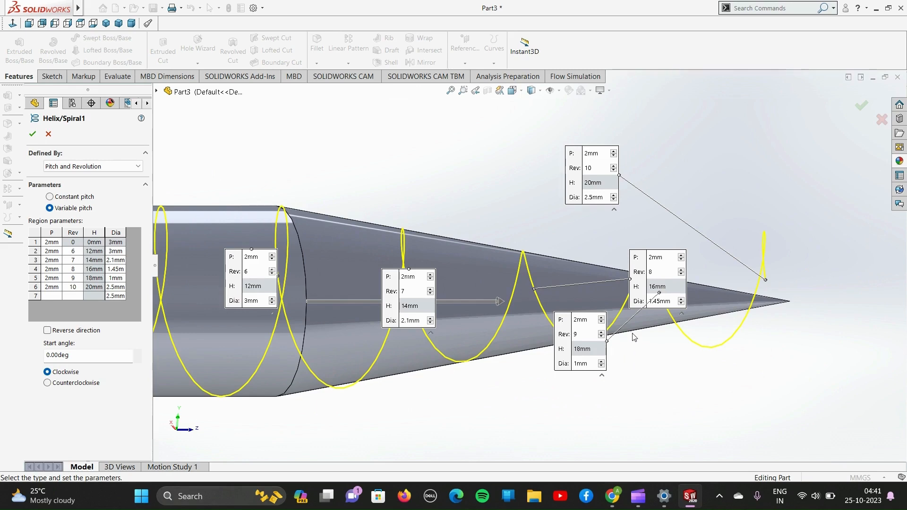
Try helix diameters of 0.7 mm and 0.8 mm at the 9-revolution region near the tip.
{"action": "middle_click_drag", "start_coordinate": [661, 343], "coordinate": [671, 361]}
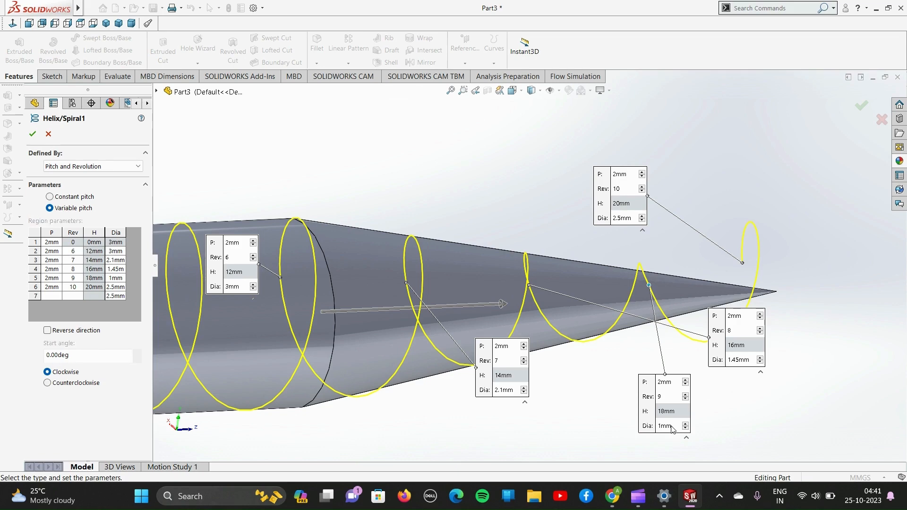
{"action": "double_click", "coordinate": [673, 427]}
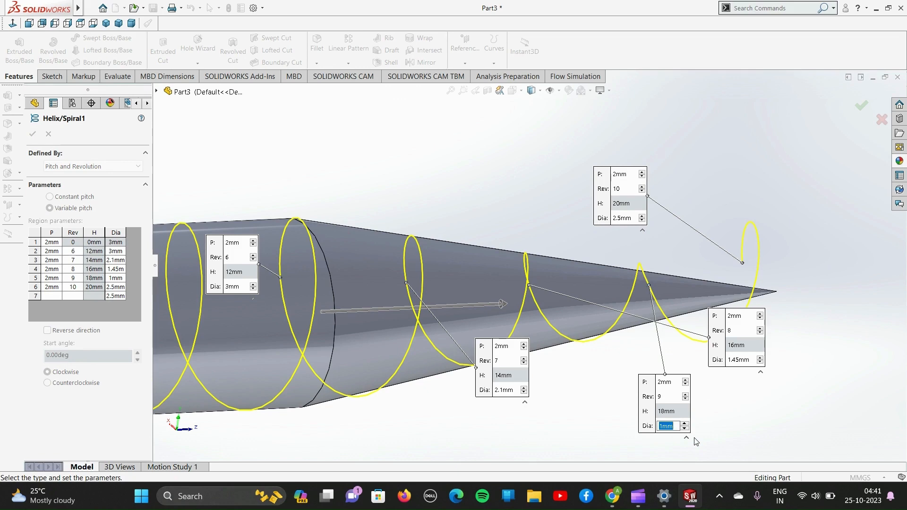
{"action": "type", "text": "0.7"}
{"action": "key", "text": "Return"}
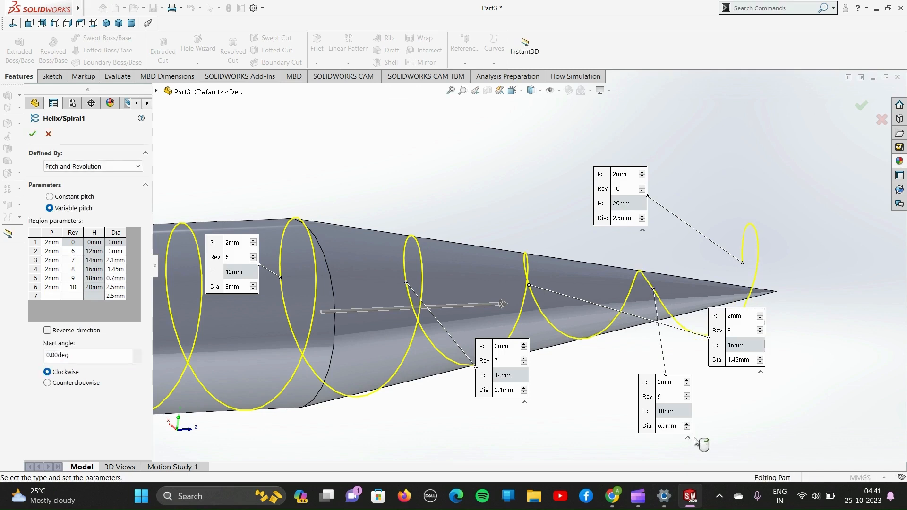
{"action": "left_click", "coordinate": [674, 426]}
{"action": "type", "text": "0.8"}
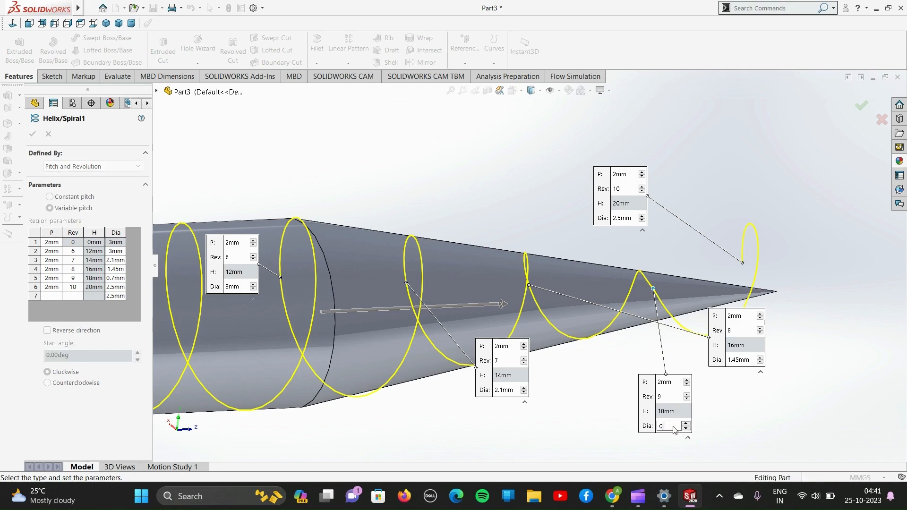
{"action": "key", "text": "Return"}
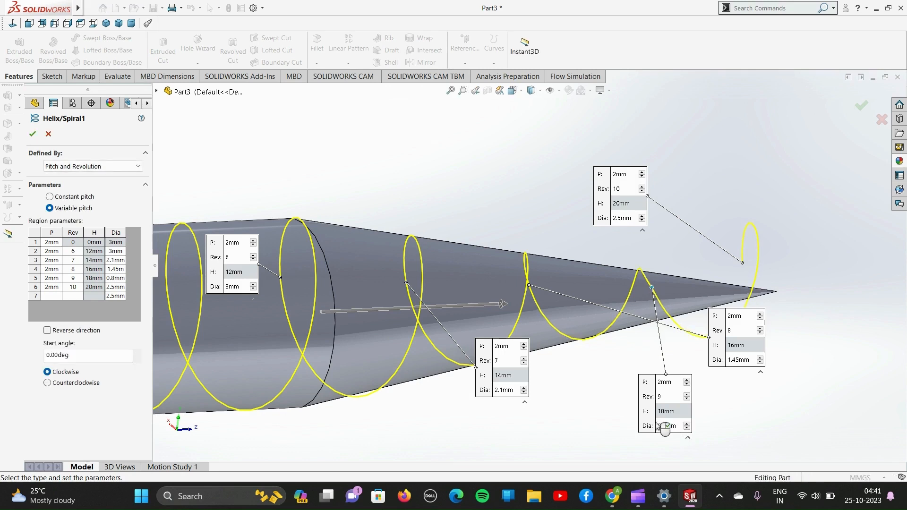
{"action": "key", "text": "z"}
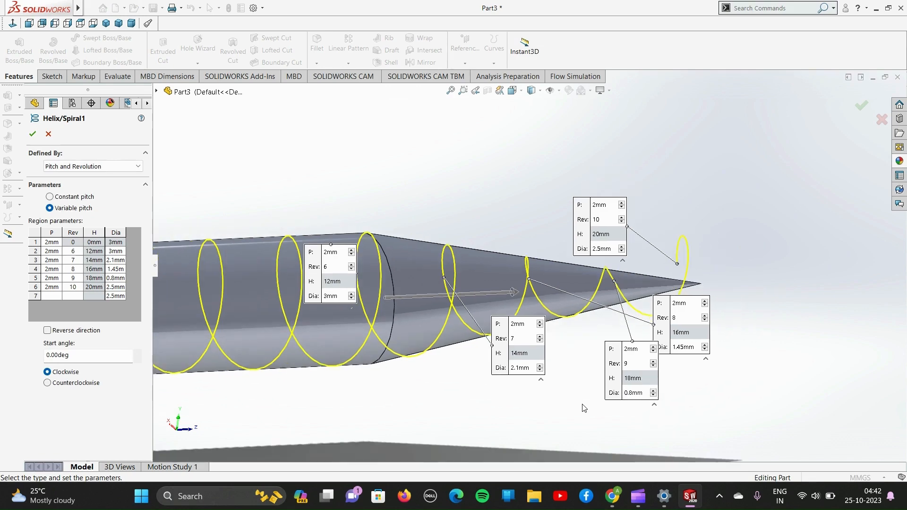
Try a diameter of 0 in the unused seventh row of the helix region parameters.
{"action": "left_click", "coordinate": [116, 296]}
{"action": "type", "text": "0"}
{"action": "key", "text": "Return"}
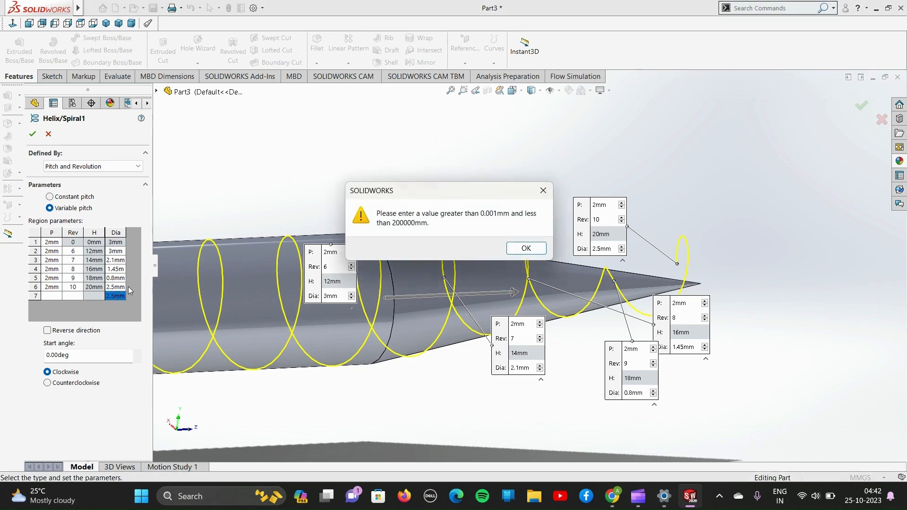
{"action": "key", "text": "Return"}
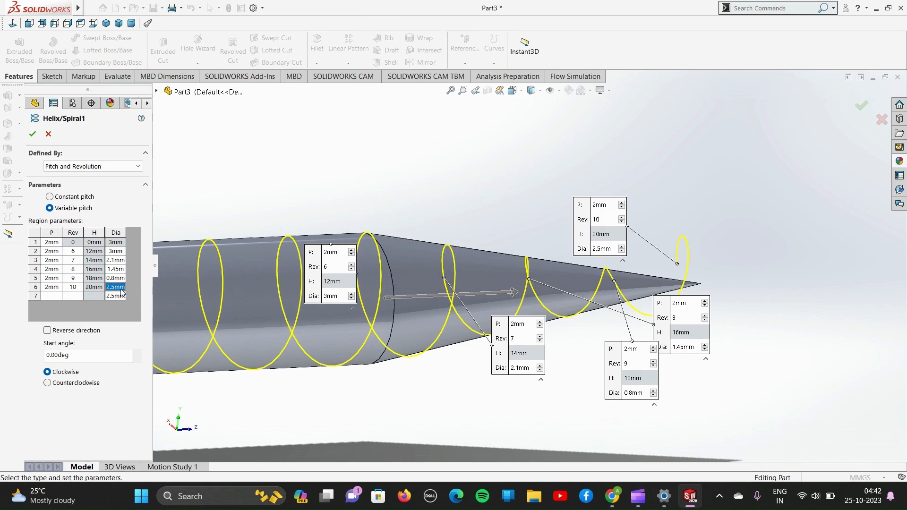
Remove the 10-revolution region from the helix so the curve ends at 9 revolutions.
{"action": "key", "text": "BackSpace"}
{"action": "left_click", "coordinate": [95, 285]}
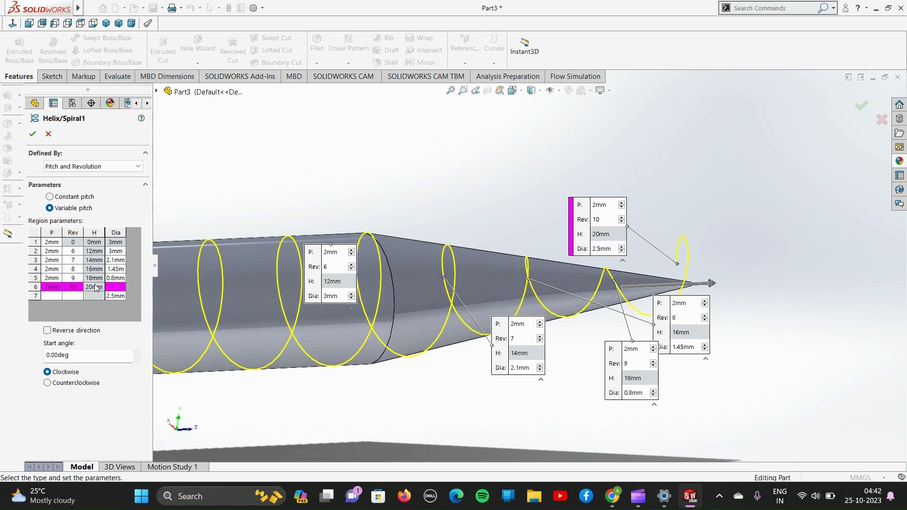
{"action": "key", "text": "BackSpace"}
{"action": "left_click", "coordinate": [78, 287]}
{"action": "key", "text": "Return"}
{"action": "double_click", "coordinate": [76, 288]}
{"action": "key", "text": "BackSpace"}
{"action": "key", "text": "Return"}
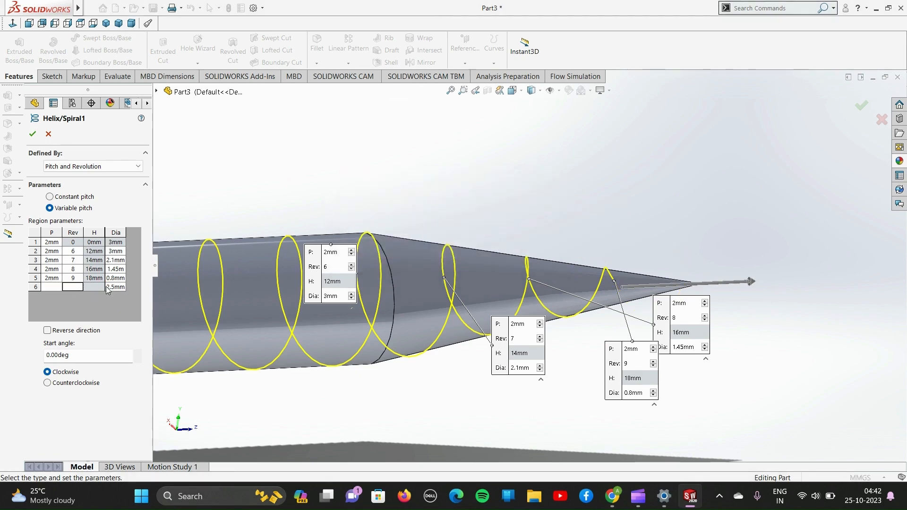
Try to clear the diameter in the unused sixth row of the helix region parameters.
{"action": "double_click", "coordinate": [113, 288]}
{"action": "key", "text": "BackSpace"}
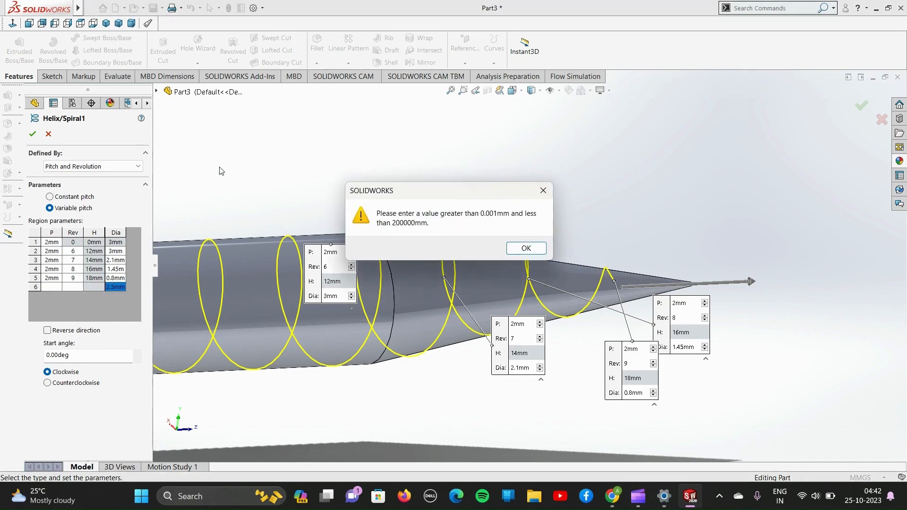
{"action": "left_click", "coordinate": [522, 248]}
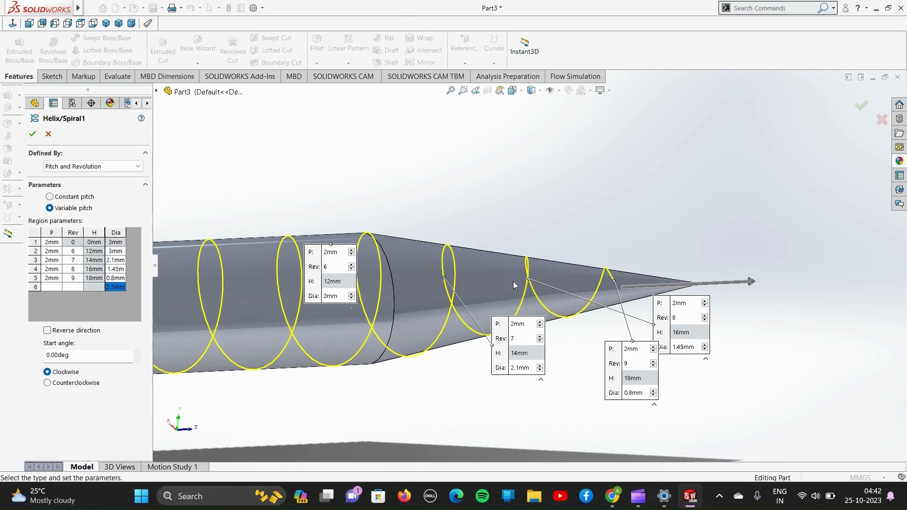
Inspect the helix end on the tapered tip and try a diameter of 0.9 mm at the 9-revolution region.
{"action": "scroll", "coordinate": [512, 287], "scroll_direction": "up", "scroll_amount": 3}
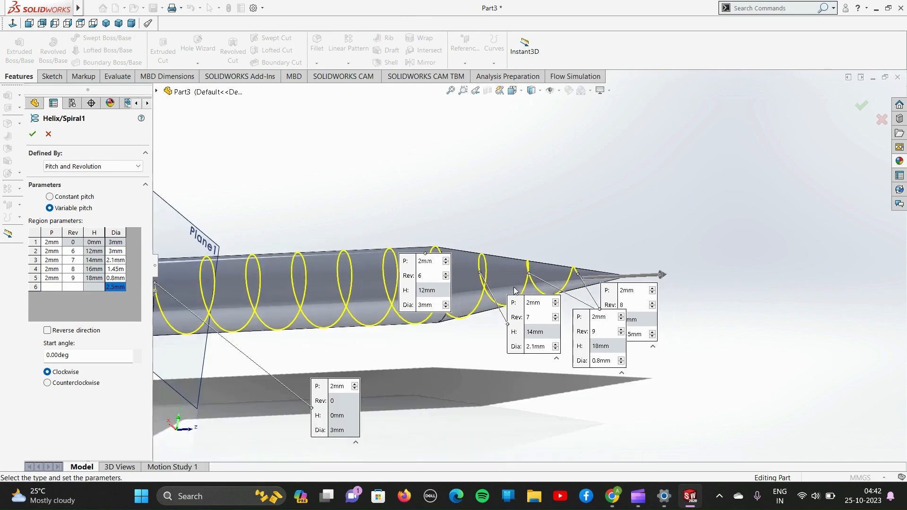
{"action": "middle_click_drag", "start_coordinate": [534, 222], "coordinate": [439, 173]}
{"action": "scroll", "coordinate": [429, 164], "scroll_direction": "up", "scroll_amount": 3}
{"action": "scroll", "coordinate": [499, 201], "scroll_direction": "down", "scroll_amount": 8}
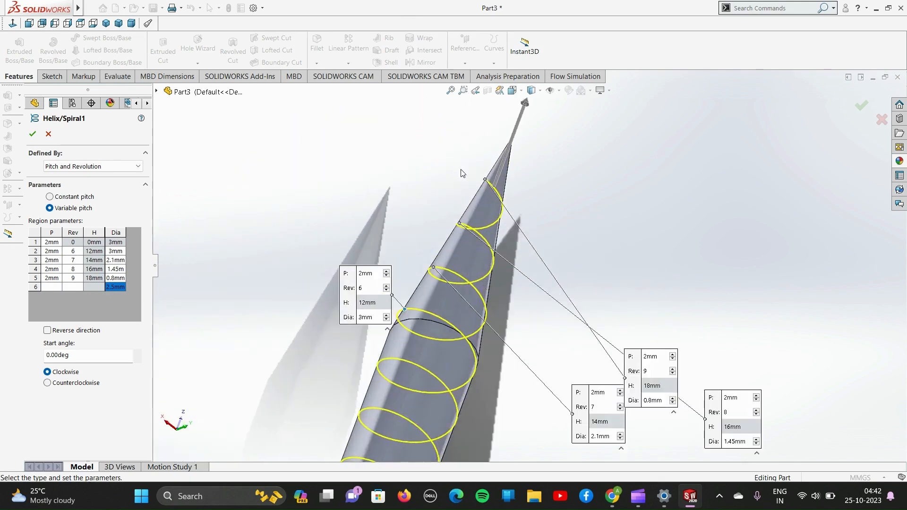
{"action": "scroll", "coordinate": [516, 217], "scroll_direction": "down", "scroll_amount": 3}
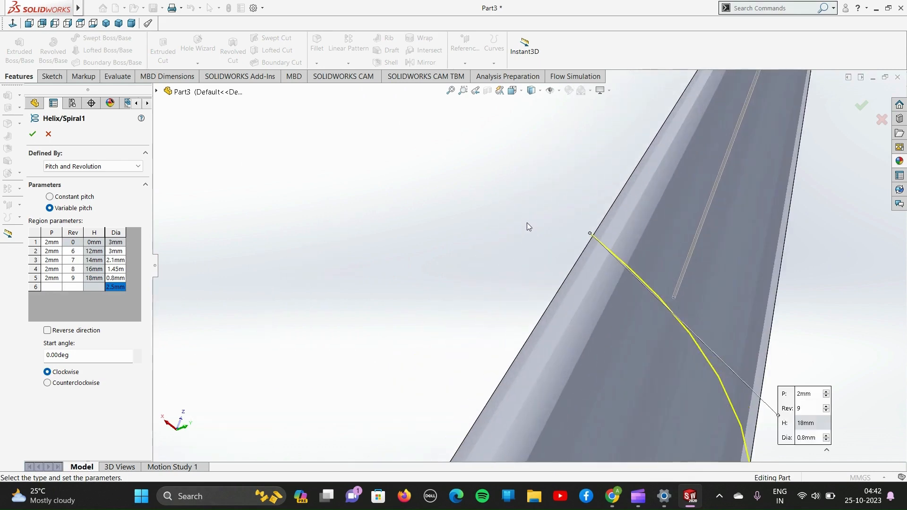
{"action": "middle_click_drag", "start_coordinate": [527, 223], "coordinate": [604, 215]}
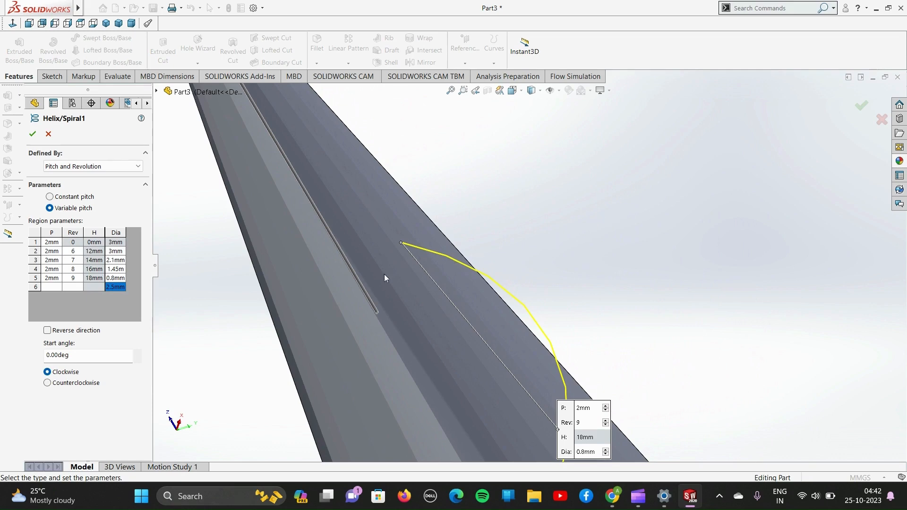
{"action": "left_click", "coordinate": [121, 278]}
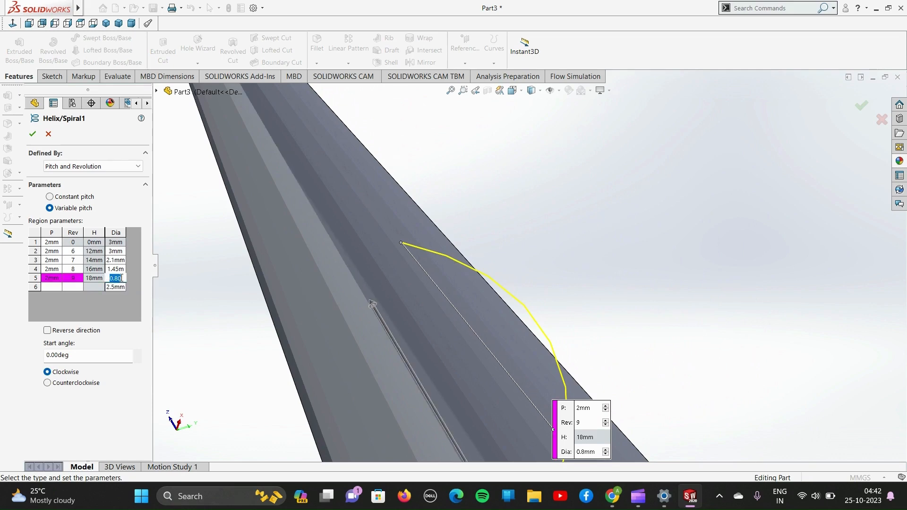
{"action": "type", "text": "0.9"}
{"action": "key", "text": "Tab"}
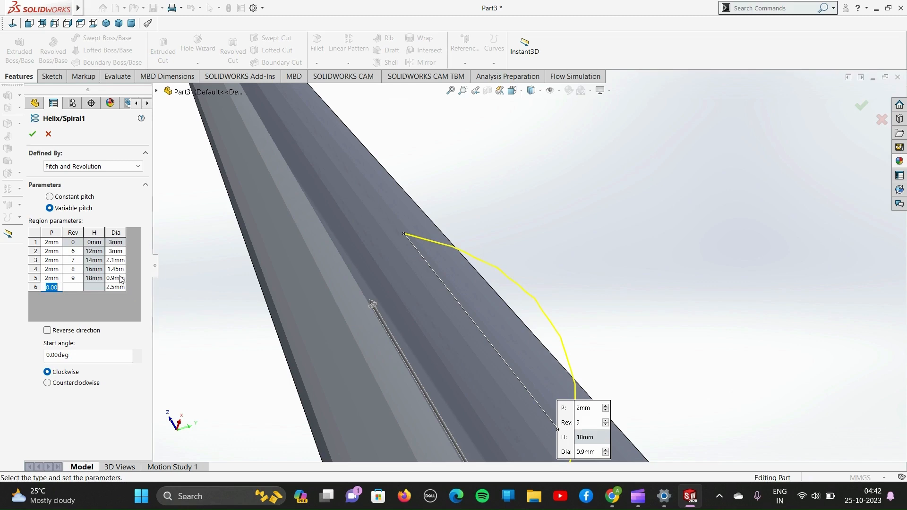
Set the helix diameter at the 9-revolution region to 0.85 mm.
{"action": "left_click", "coordinate": [118, 278]}
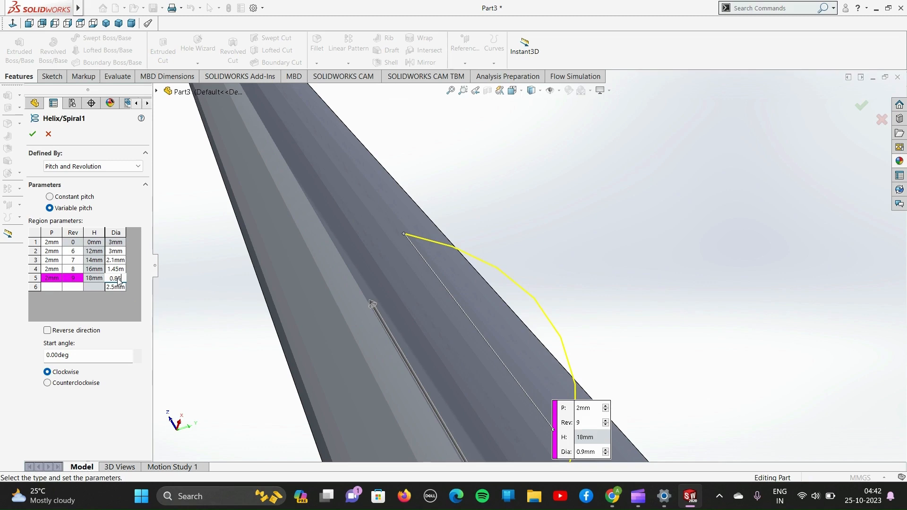
{"action": "key", "text": "Return"}
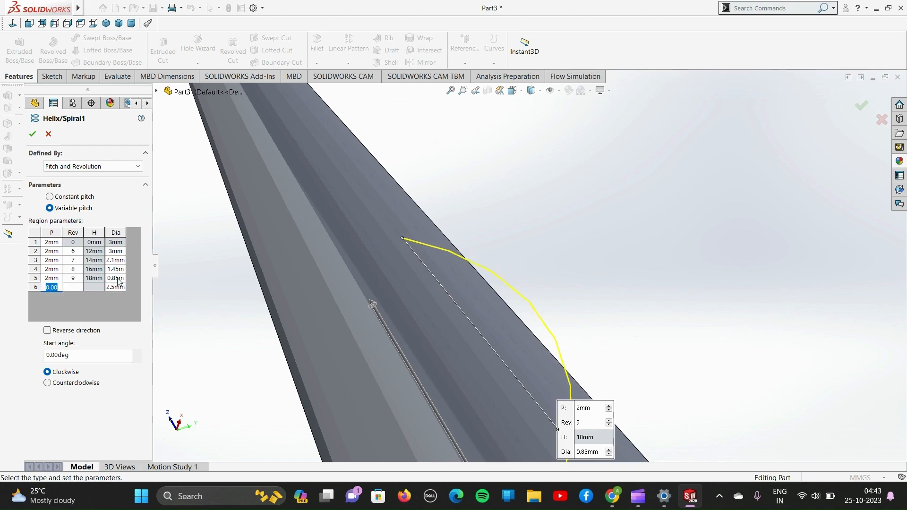
{"action": "scroll", "coordinate": [373, 284], "scroll_direction": "up", "scroll_amount": 3}
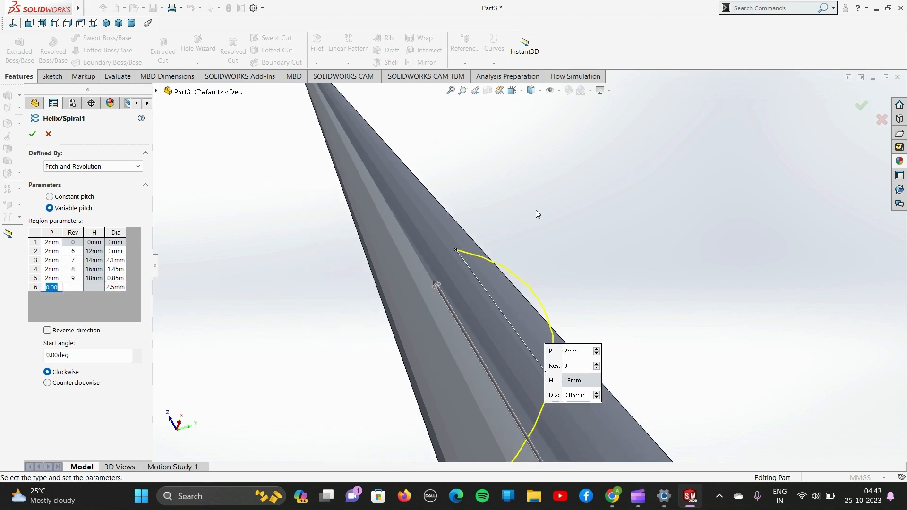
Accept the variable-pitch helix that runs along the shank and tapered tip, ending at 9 revolutions.
{"action": "middle_click_drag", "start_coordinate": [536, 211], "coordinate": [522, 220]}
{"action": "scroll", "coordinate": [757, 210], "scroll_direction": "up", "scroll_amount": 5}
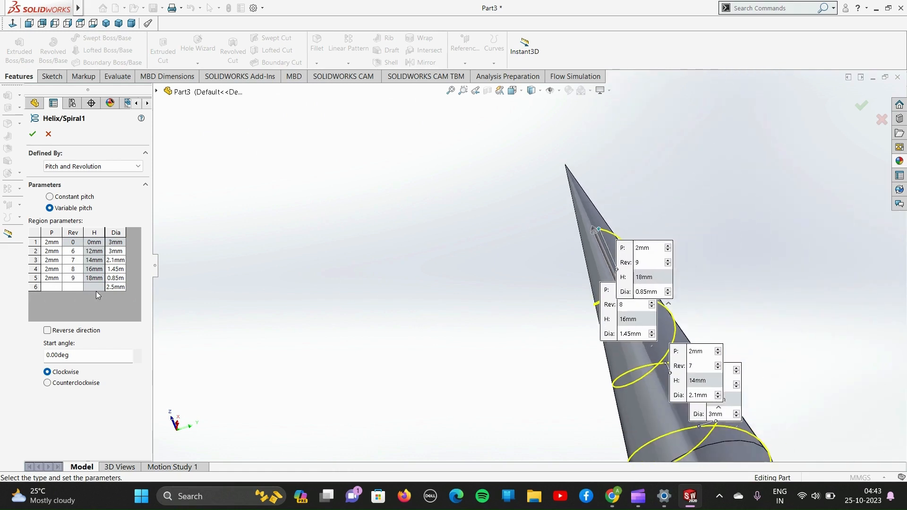
{"action": "left_click", "coordinate": [113, 287]}
{"action": "left_click", "coordinate": [35, 135]}
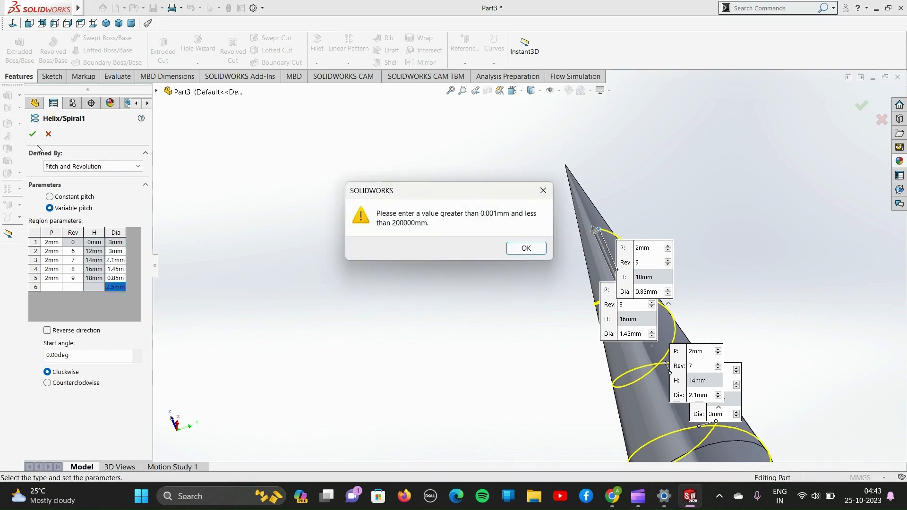
{"action": "left_click", "coordinate": [523, 249]}
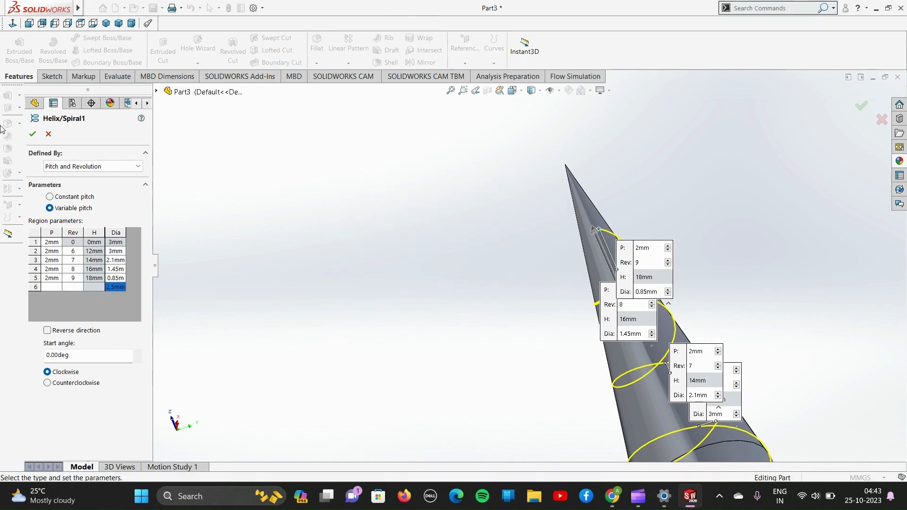
{"action": "left_click", "coordinate": [32, 135]}
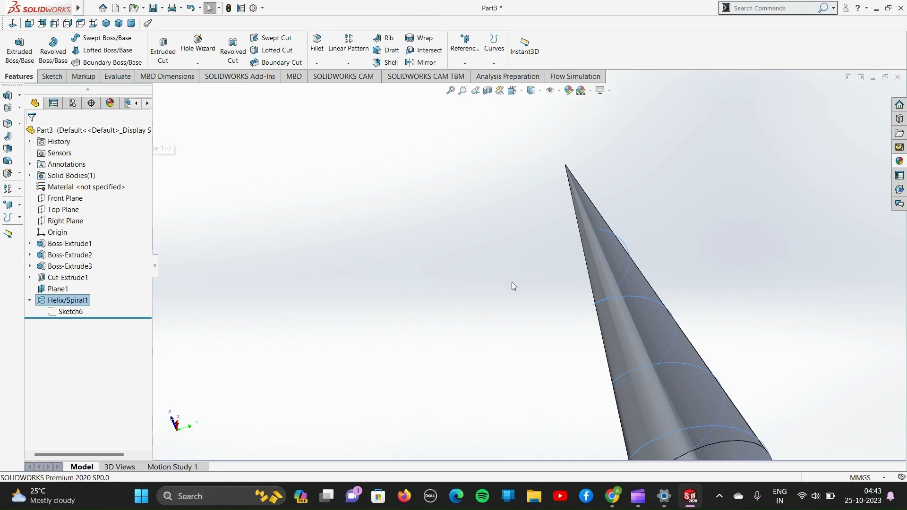
Start a new sketch on the Top Plane and orient the model to the Bottom view.
{"action": "scroll", "coordinate": [515, 298], "scroll_direction": "up", "scroll_amount": 5}
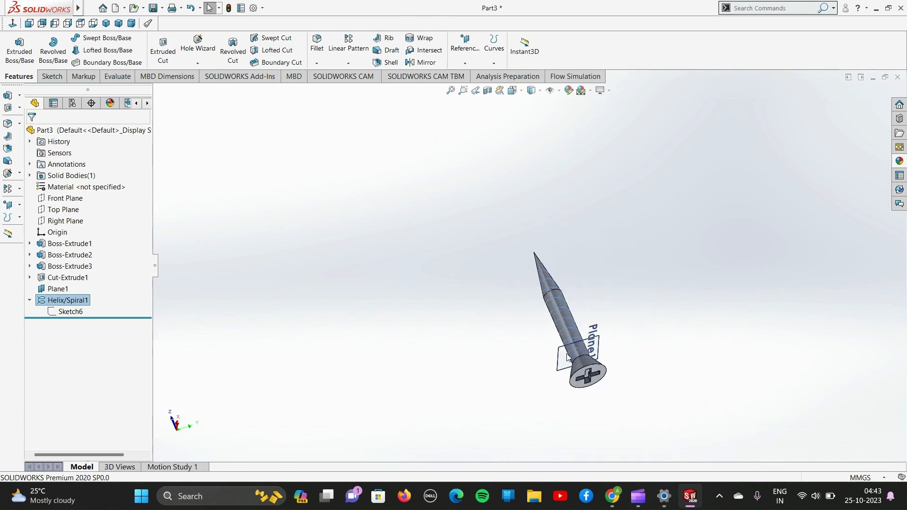
{"action": "scroll", "coordinate": [576, 337], "scroll_direction": "down", "scroll_amount": 3}
{"action": "scroll", "coordinate": [589, 324], "scroll_direction": "down", "scroll_amount": 3}
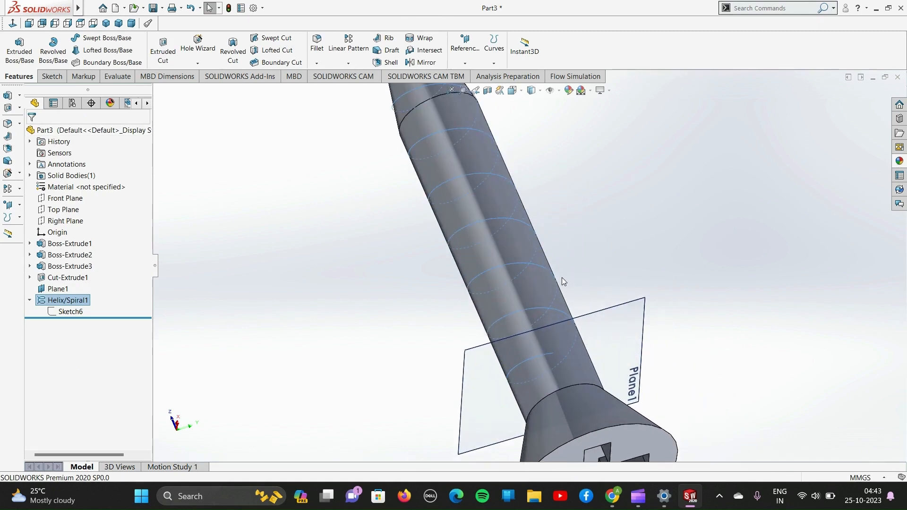
{"action": "scroll", "coordinate": [537, 244], "scroll_direction": "up", "scroll_amount": 4}
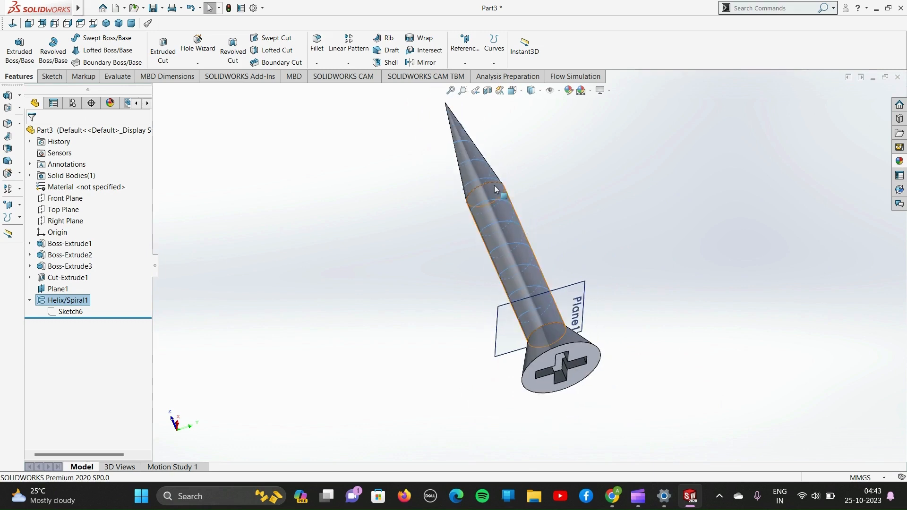
{"action": "left_click", "coordinate": [66, 209]}
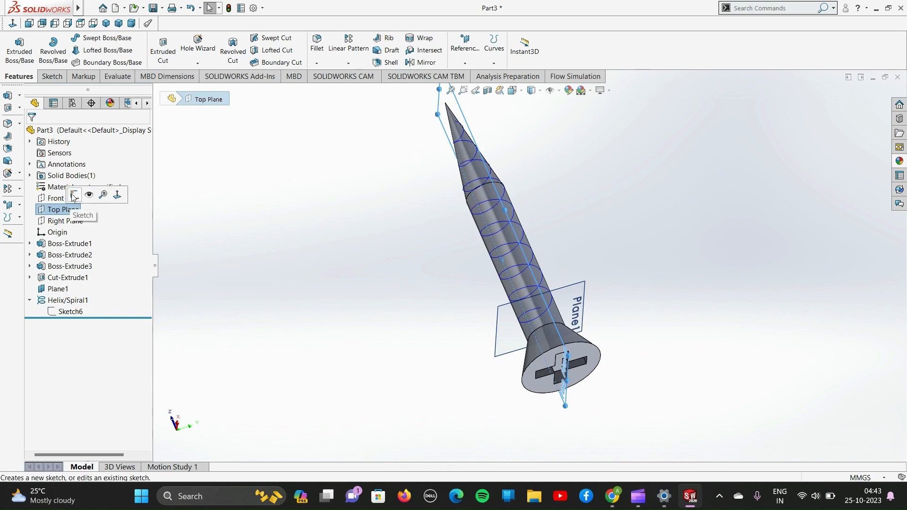
{"action": "left_click", "coordinate": [74, 194]}
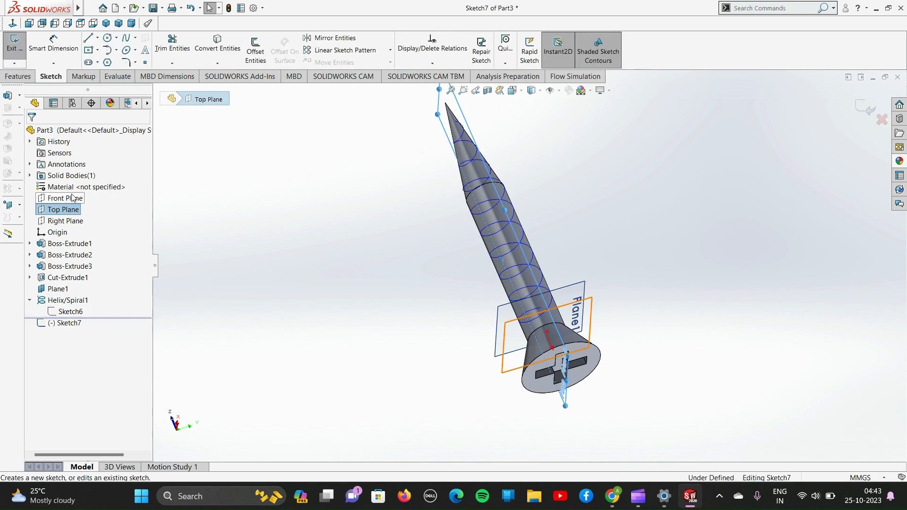
{"action": "key", "text": "ctrl+8"}
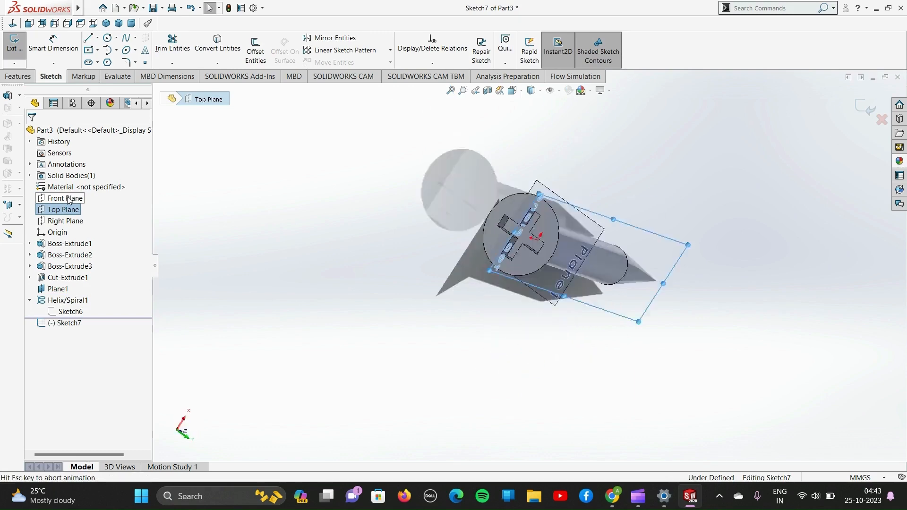
{"action": "key", "text": "ctrl+7"}
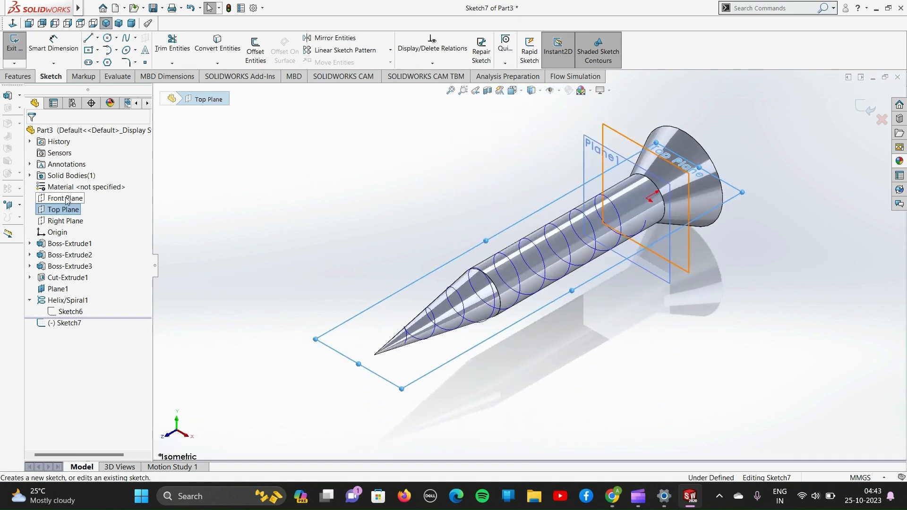
{"action": "key", "text": "ctrl+6"}
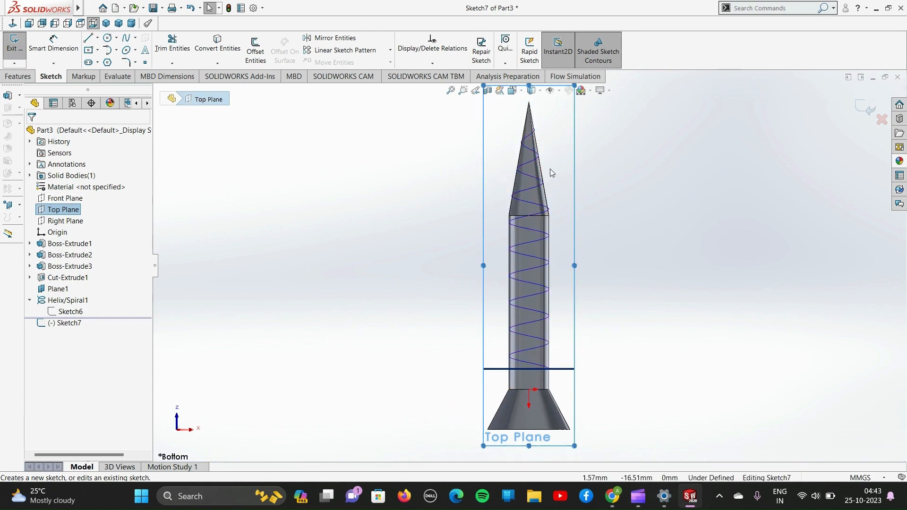
Sketch a closed triangle across the taper's edge at the helix's tip end, with sides about 0.43, 0.49 and 0.61 mm long.
{"action": "scroll", "coordinate": [528, 177], "scroll_direction": "down", "scroll_amount": 5}
{"action": "scroll", "coordinate": [514, 147], "scroll_direction": "up", "scroll_amount": 3}
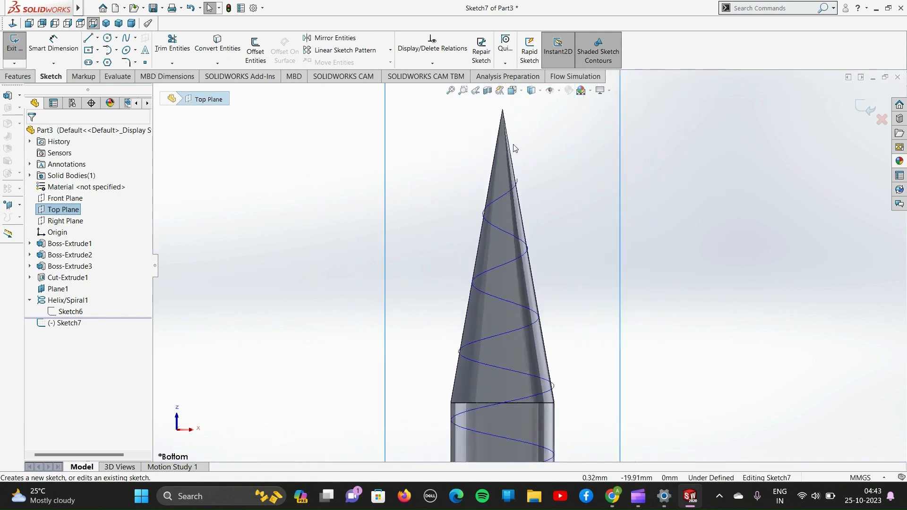
{"action": "scroll", "coordinate": [525, 170], "scroll_direction": "down", "scroll_amount": 4}
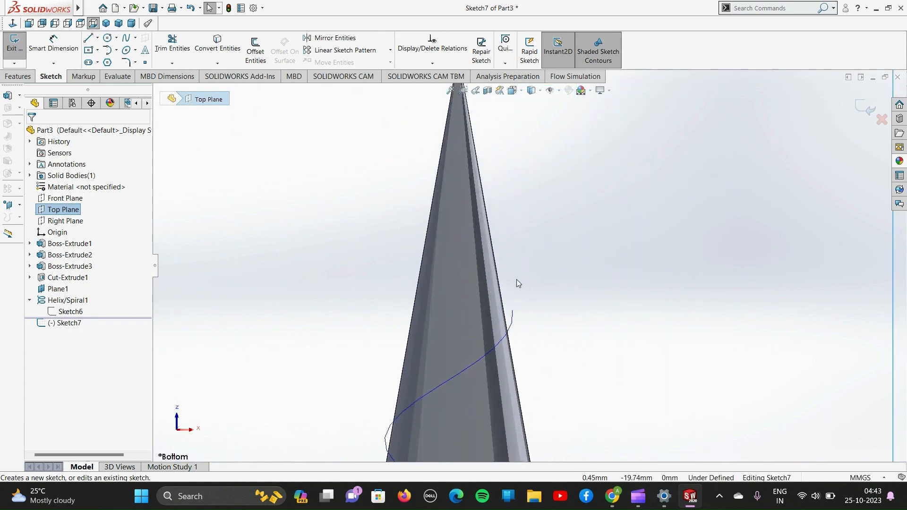
{"action": "scroll", "coordinate": [520, 279], "scroll_direction": "up", "scroll_amount": 3}
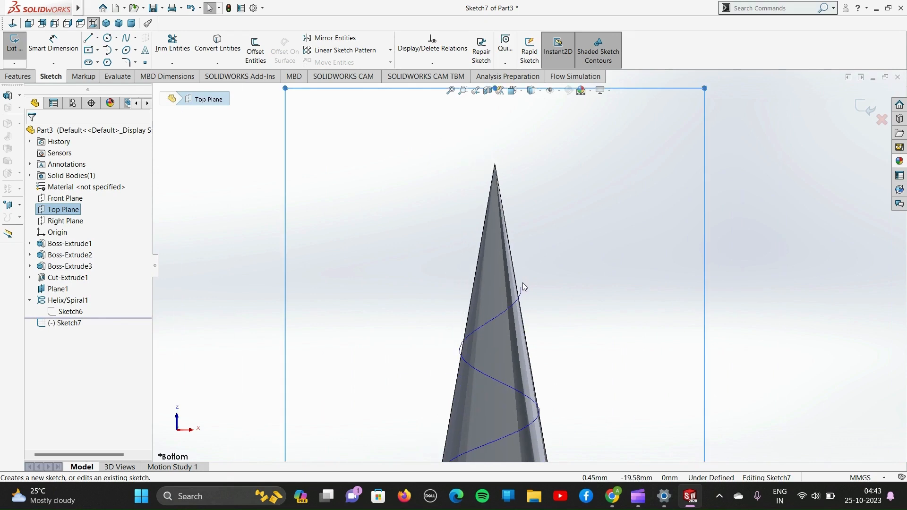
{"action": "left_click", "coordinate": [89, 40]}
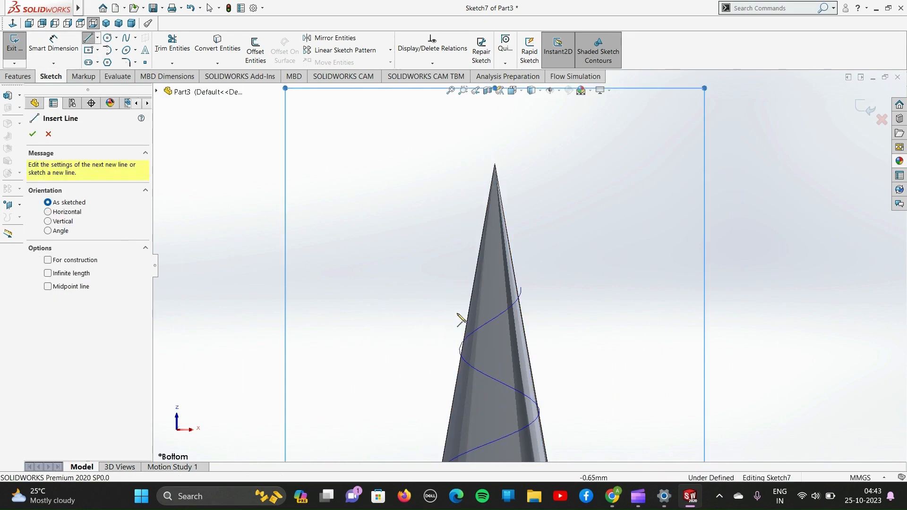
{"action": "left_click", "coordinate": [513, 306]}
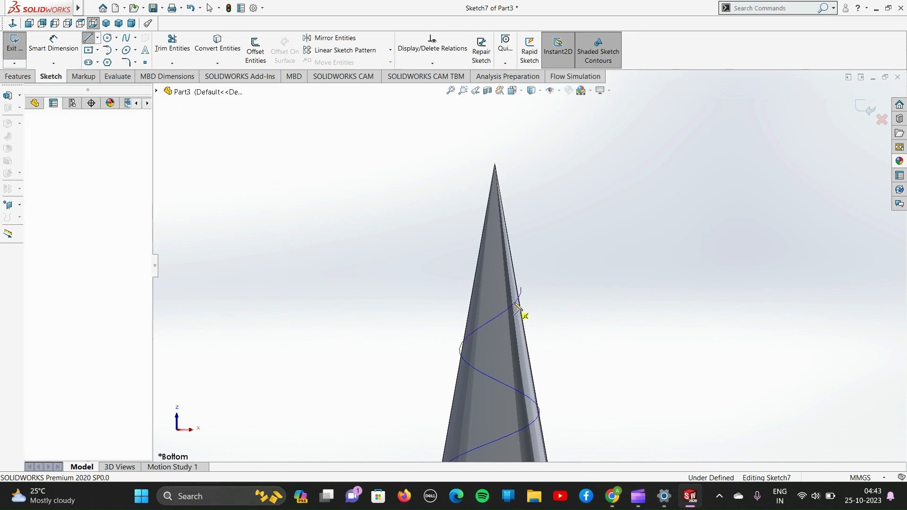
{"action": "left_click", "coordinate": [515, 278]}
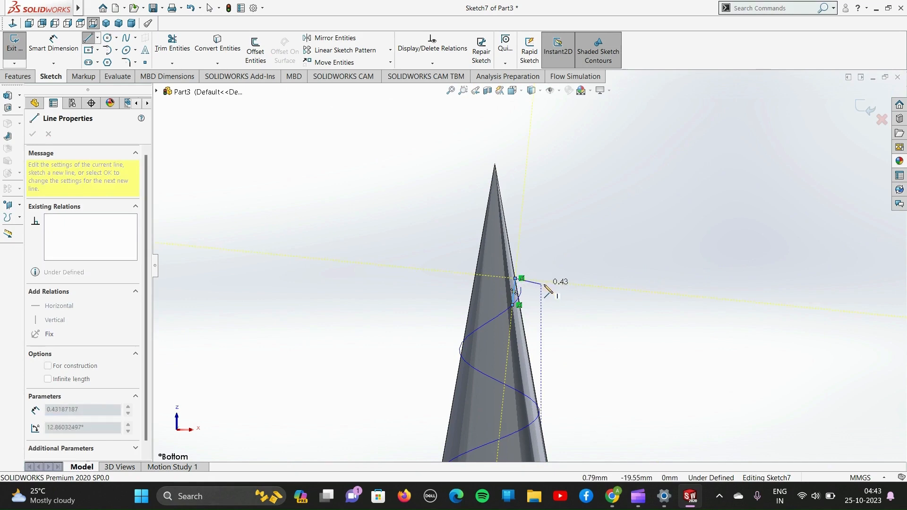
{"action": "left_click", "coordinate": [545, 285]}
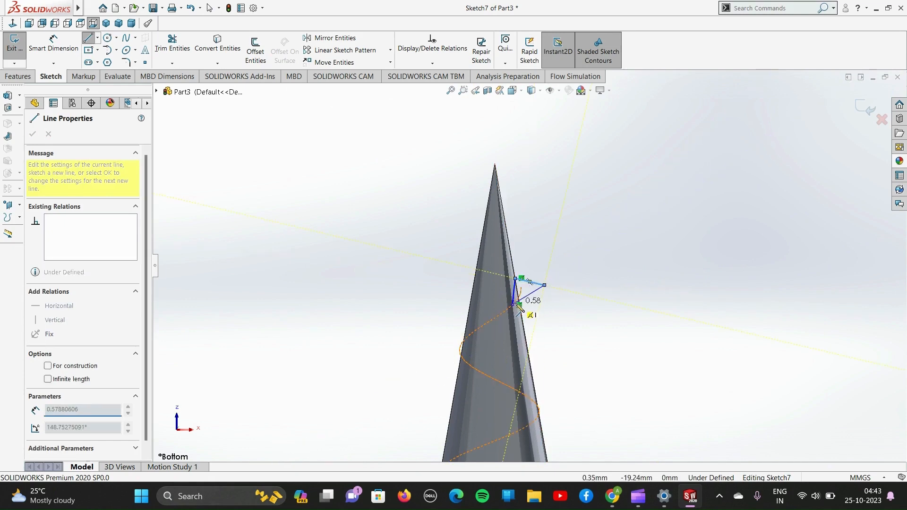
{"action": "left_click", "coordinate": [514, 306]}
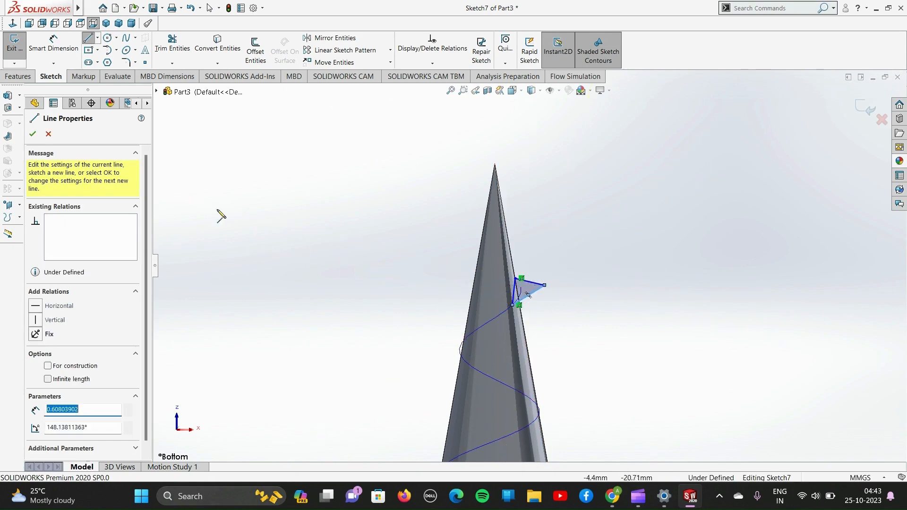
{"action": "left_click", "coordinate": [33, 134]}
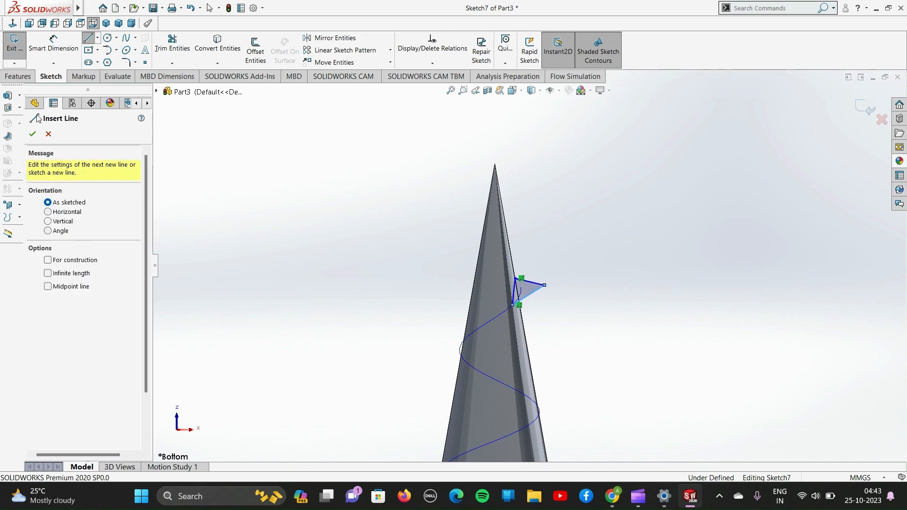
Dimension the triangle's inner side to 0.6 mm and the slanted side nearest the screw tip to 0.75 mm.
{"action": "left_click", "coordinate": [54, 44]}
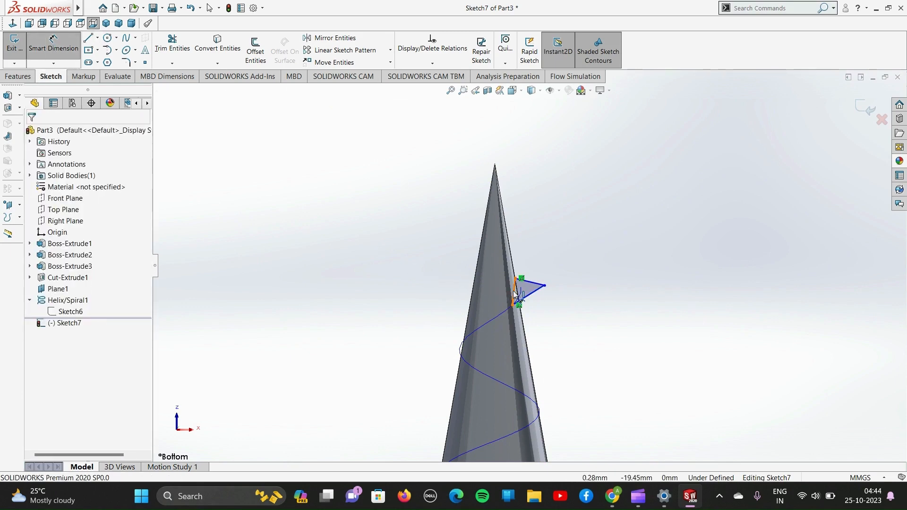
{"action": "left_click", "coordinate": [515, 294]}
{"action": "left_click", "coordinate": [345, 263]}
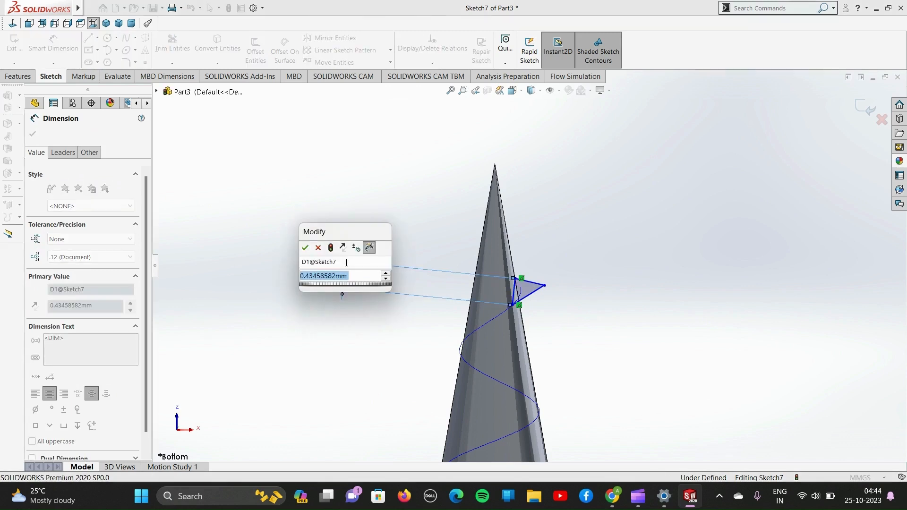
{"action": "type", "text": "0.6"}
{"action": "key", "text": "Return"}
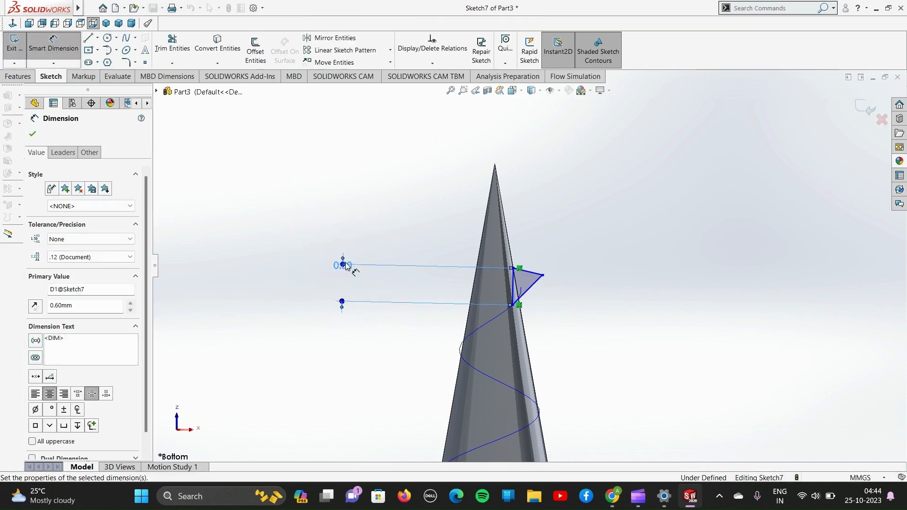
{"action": "left_click", "coordinate": [529, 271]}
{"action": "left_click", "coordinate": [556, 201]}
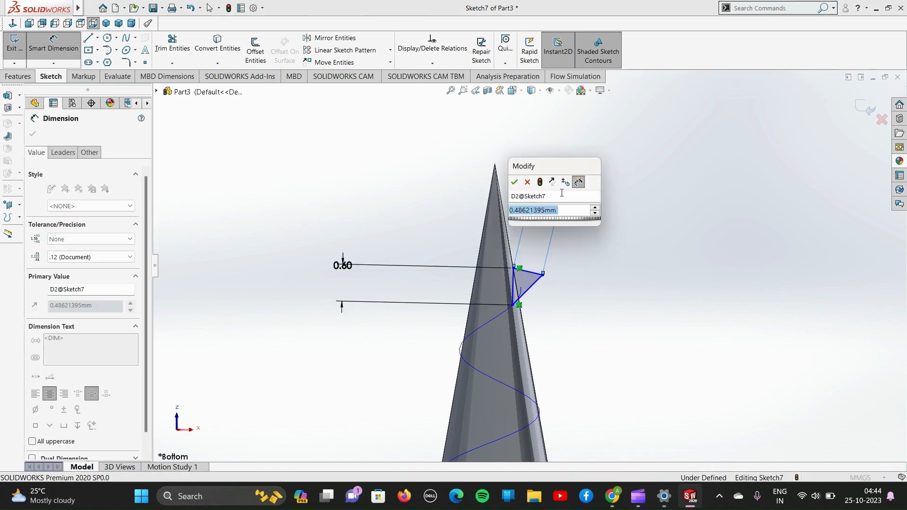
{"action": "type", "text": "0.75"}
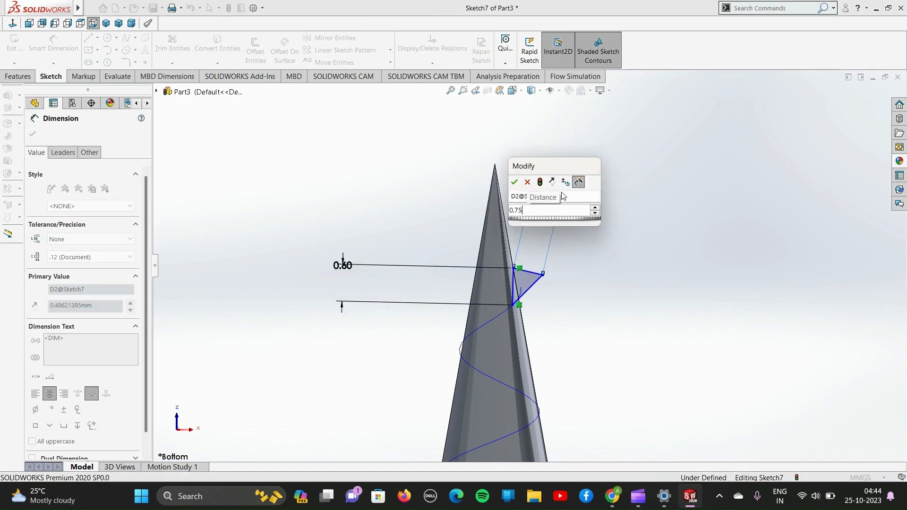
{"action": "key", "text": "Return"}
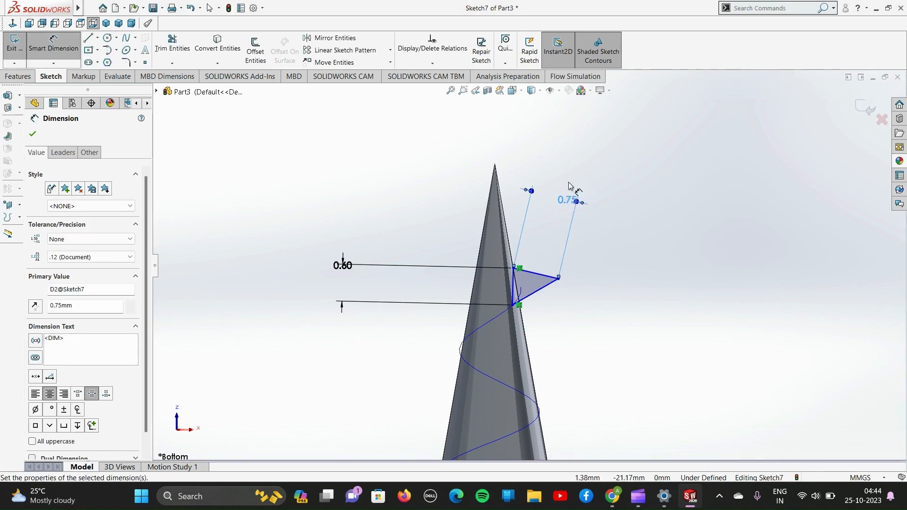
{"action": "key", "text": "Escape"}
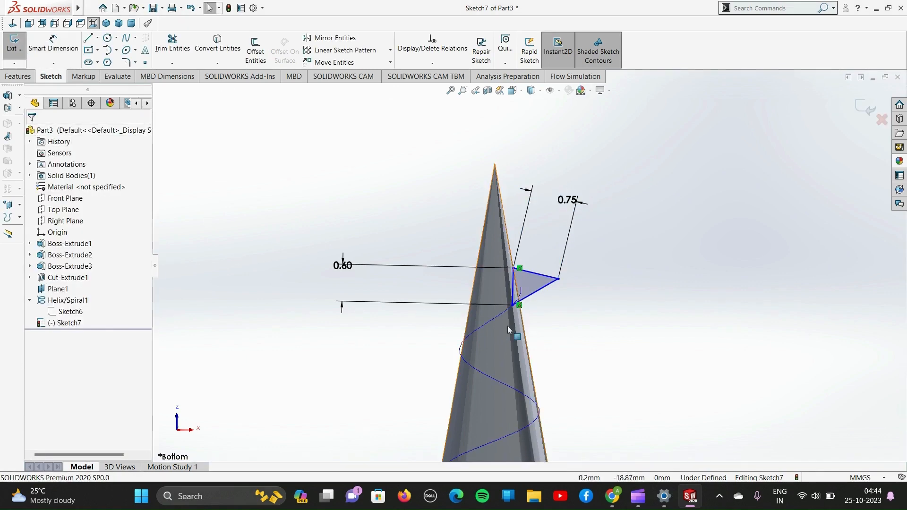
Make the triangle's two slanted sides equal in length, without a parallel relation between them.
{"action": "left_click", "coordinate": [545, 276]}
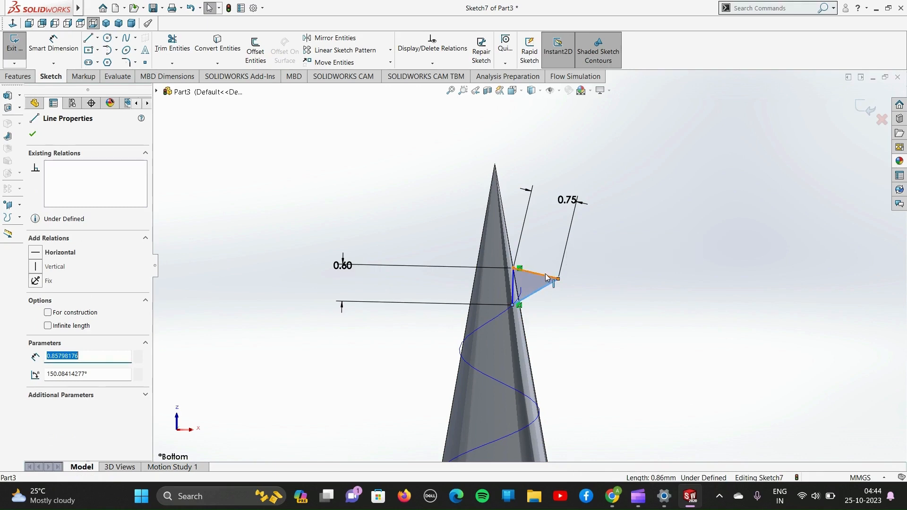
{"action": "left_click", "coordinate": [549, 284], "text": "ctrl"}
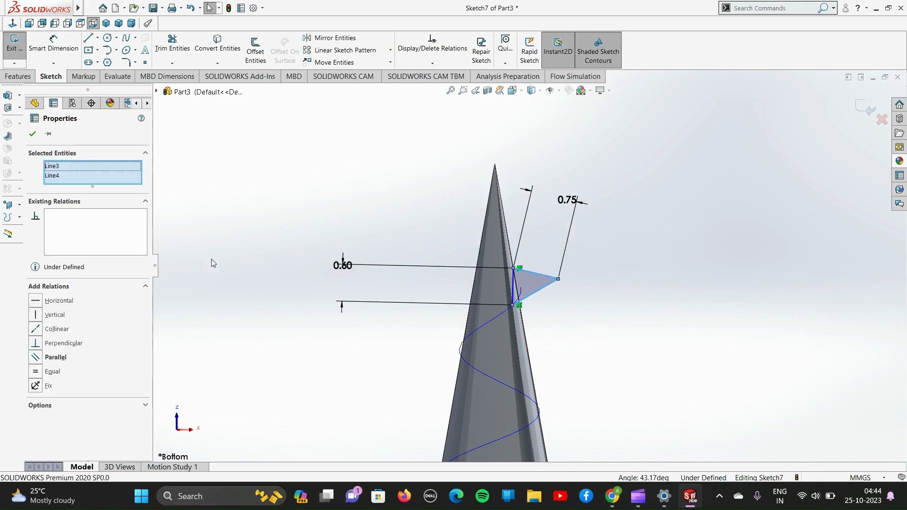
{"action": "left_click", "coordinate": [36, 359]}
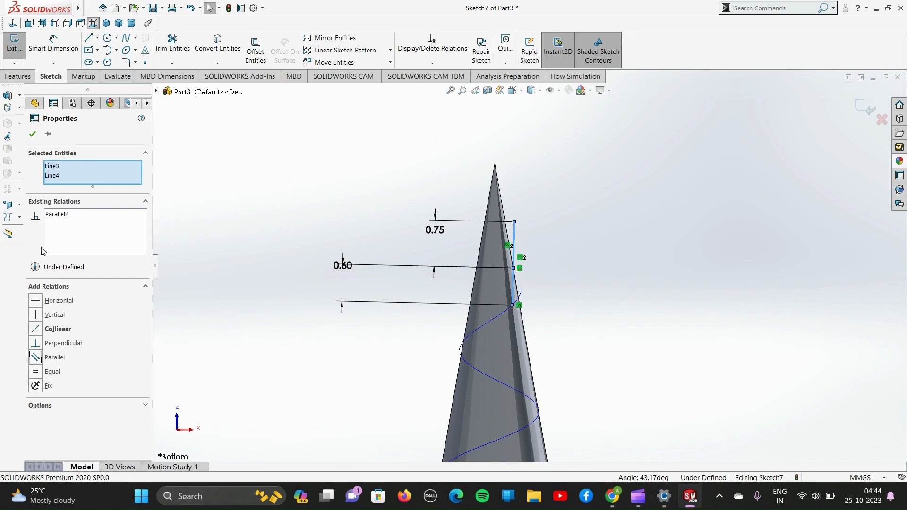
{"action": "left_click", "coordinate": [61, 215]}
{"action": "key", "text": "Delete"}
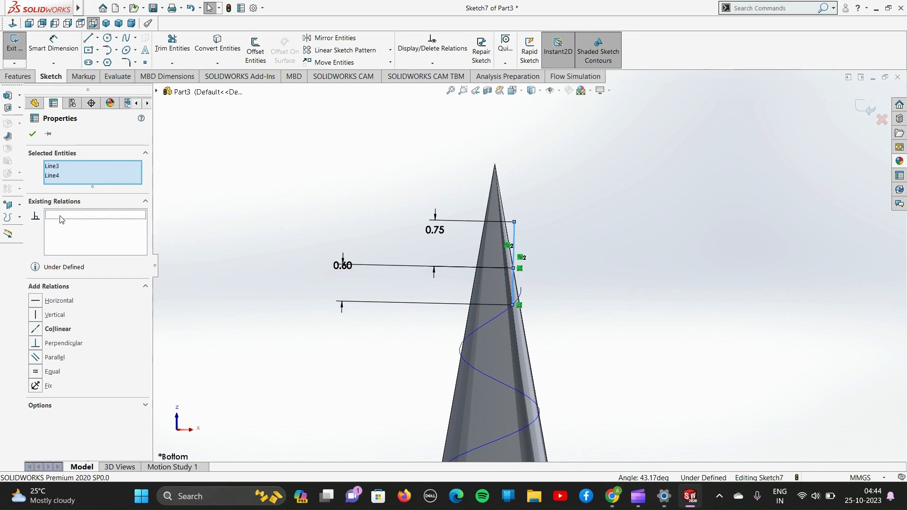
{"action": "left_click", "coordinate": [36, 371]}
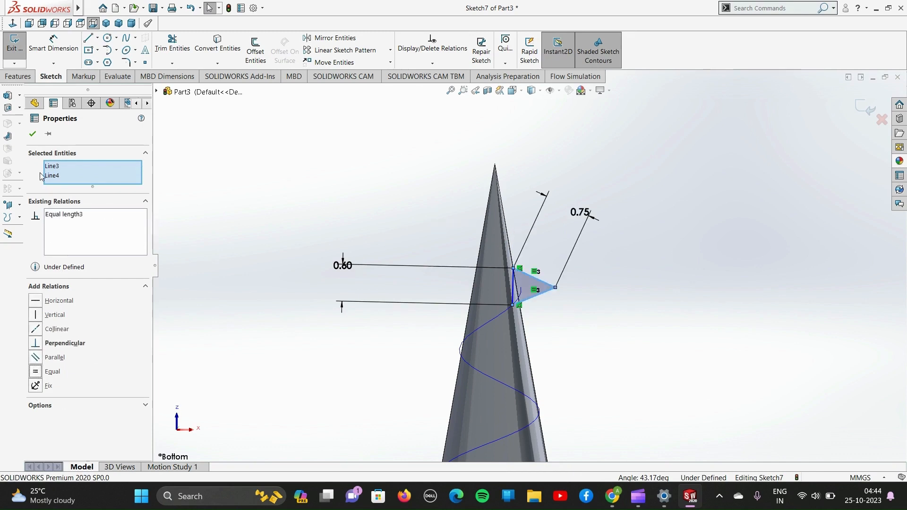
{"action": "left_click", "coordinate": [33, 134]}
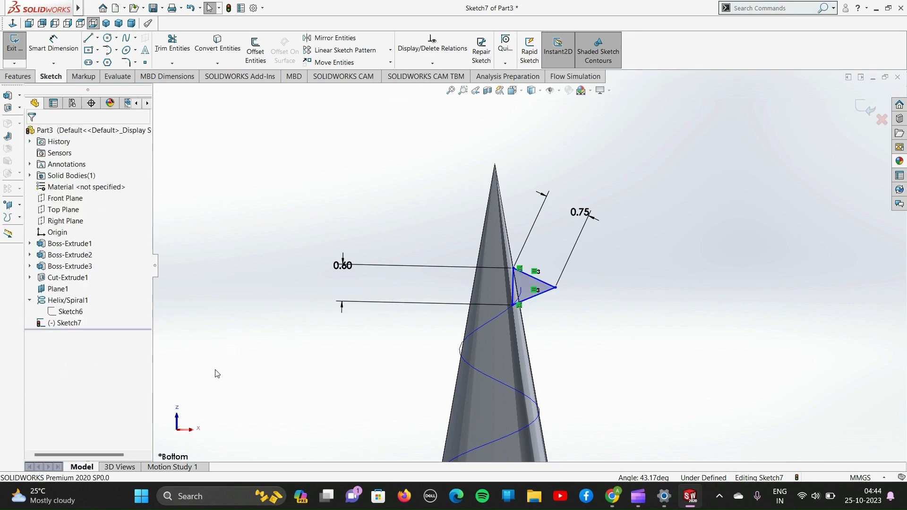
{"action": "left_click", "coordinate": [18, 76]}
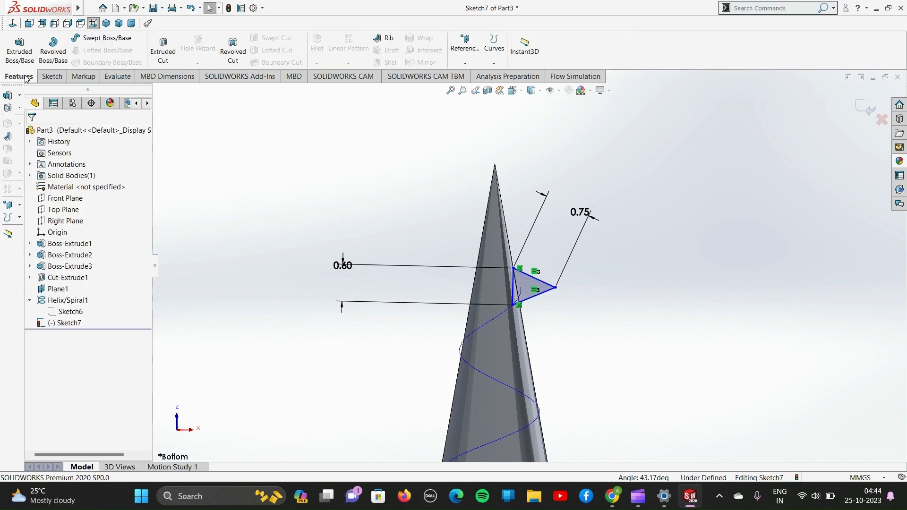
Create a swept boss of the triangular sketch profile along the helix to form the screw thread.
{"action": "left_click", "coordinate": [118, 38]}
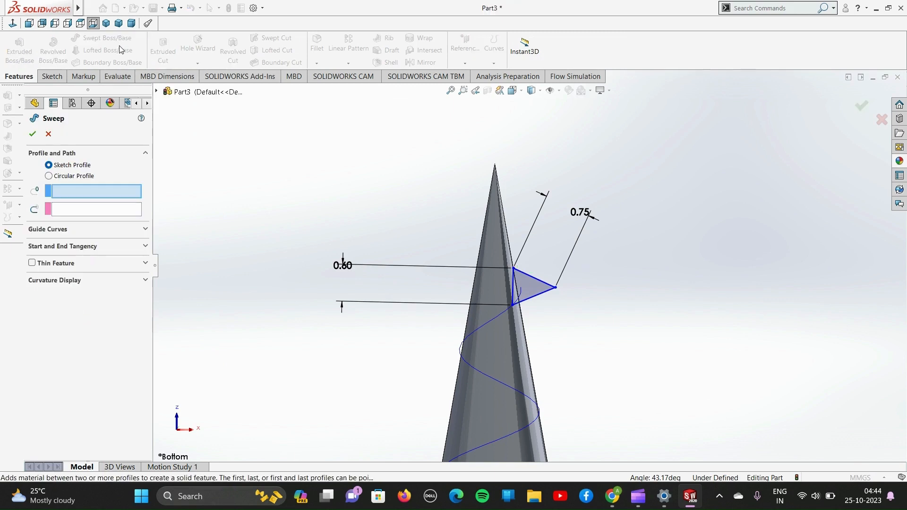
{"action": "left_click", "coordinate": [548, 288]}
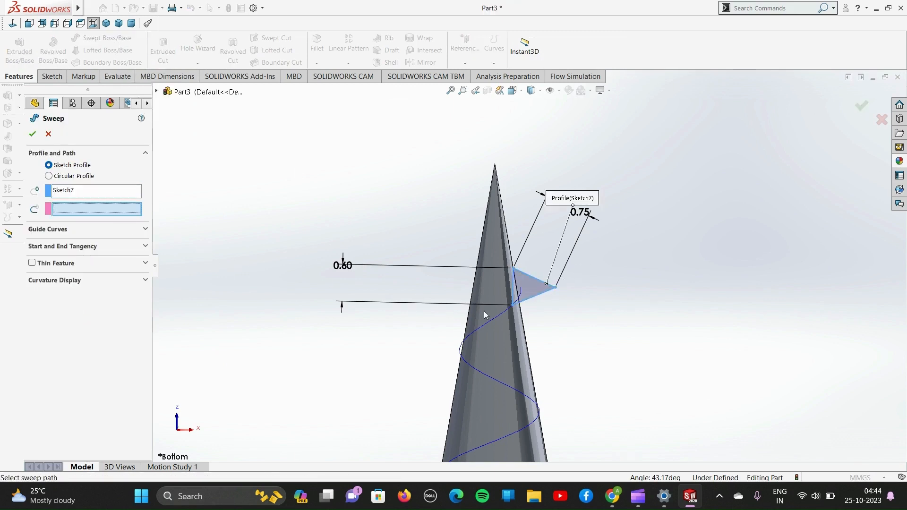
{"action": "left_click", "coordinate": [498, 319]}
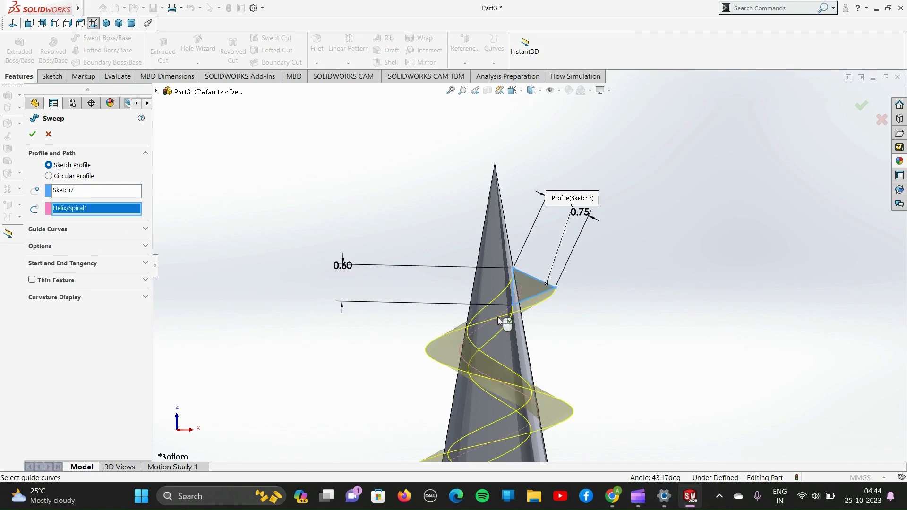
{"action": "left_click", "coordinate": [33, 135]}
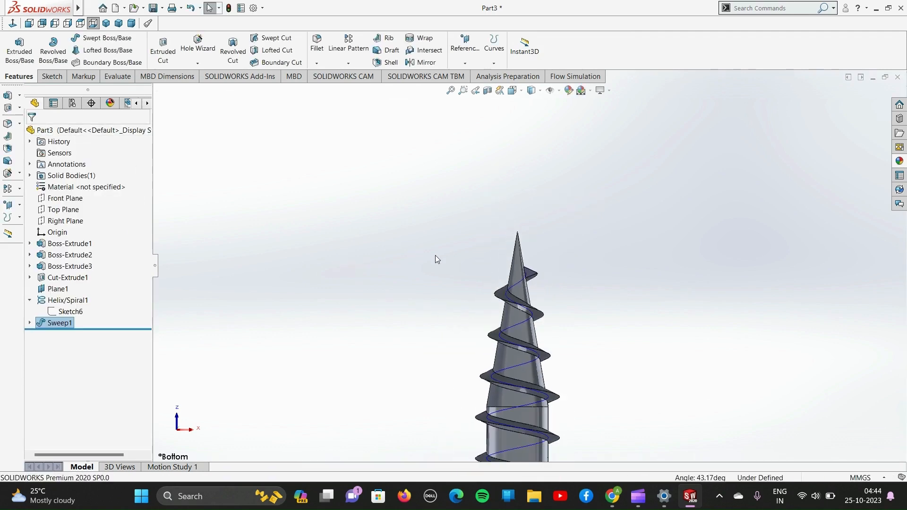
Turn off the display of curves and hide the reference plane near the screw head.
{"action": "scroll", "coordinate": [435, 255], "scroll_direction": "up", "scroll_amount": 2}
{"action": "left_click", "coordinate": [558, 91]}
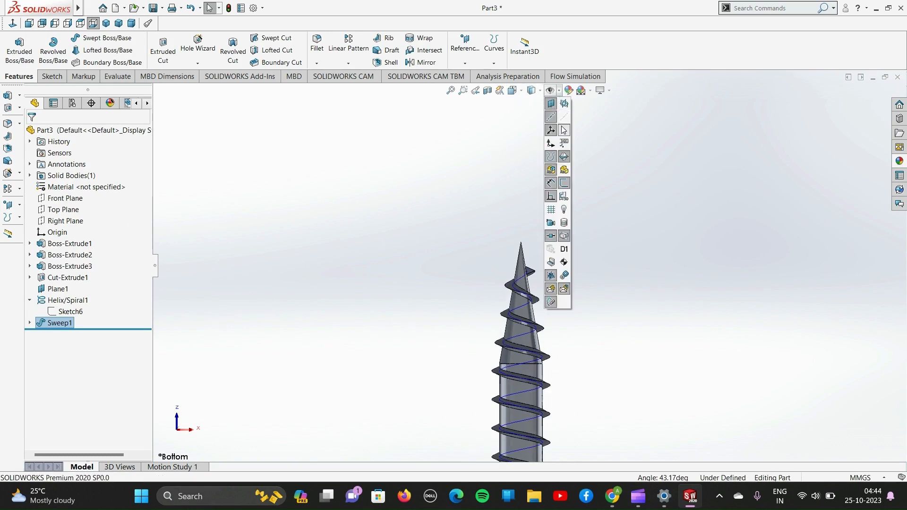
{"action": "left_click", "coordinate": [551, 157]}
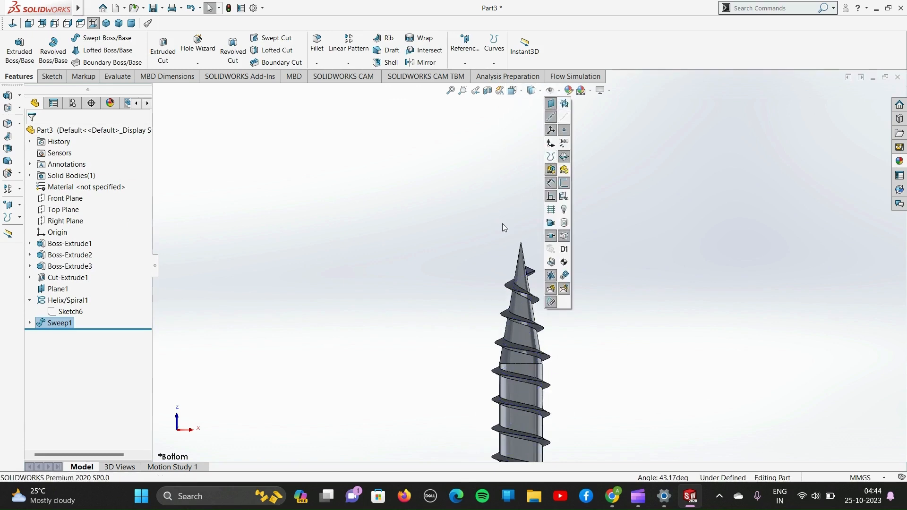
{"action": "scroll", "coordinate": [575, 269], "scroll_direction": "up", "scroll_amount": 3}
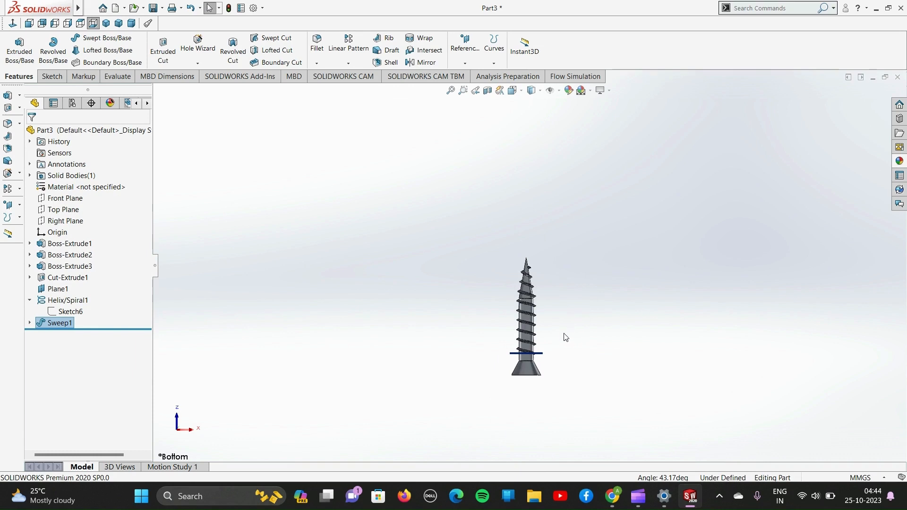
{"action": "left_click", "coordinate": [65, 288]}
{"action": "right_click", "coordinate": [64, 288]}
{"action": "left_click", "coordinate": [92, 273]}
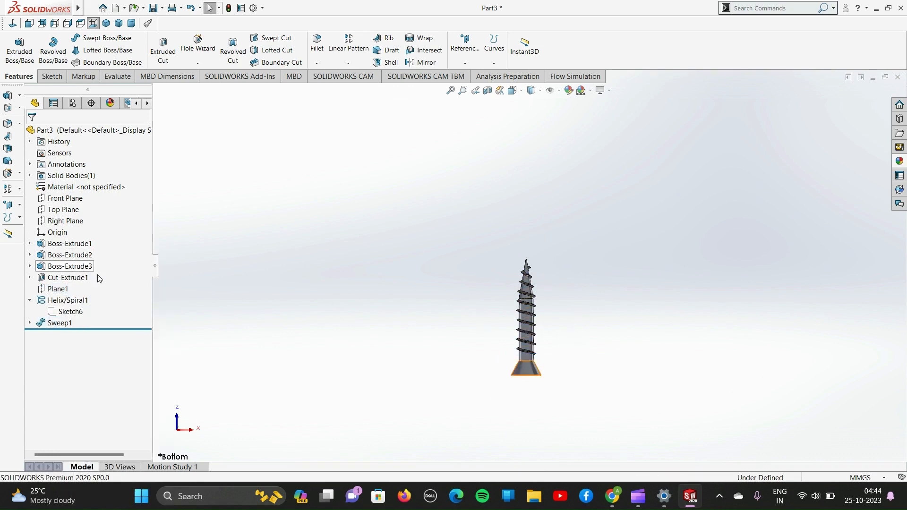
Apply the brushed steel appearance to the whole screw part.
{"action": "scroll", "coordinate": [529, 288], "scroll_direction": "up", "scroll_amount": 3}
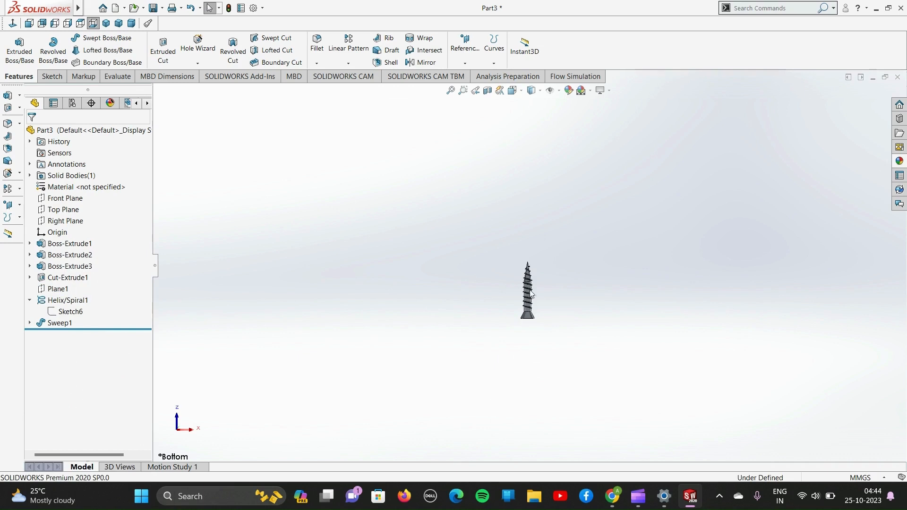
{"action": "left_click", "coordinate": [900, 160]}
{"action": "scroll", "coordinate": [517, 293], "scroll_direction": "down", "scroll_amount": 2}
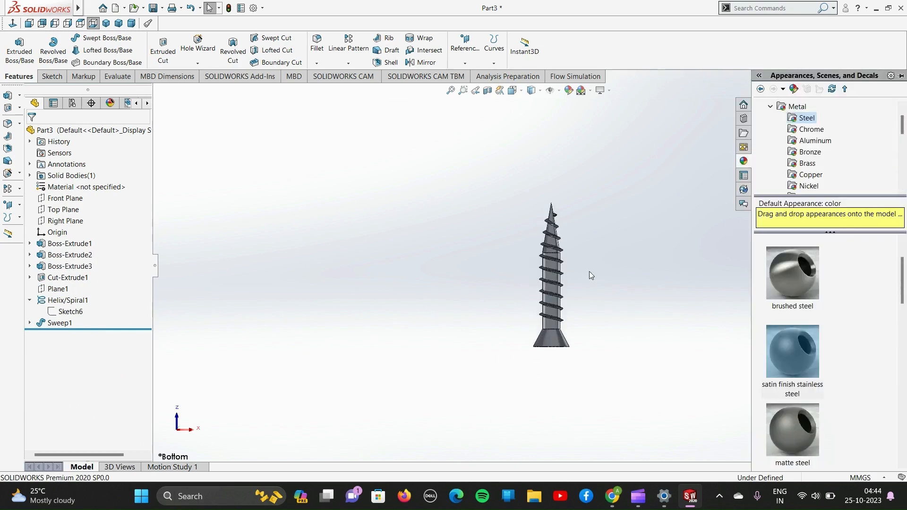
{"action": "scroll", "coordinate": [589, 271], "scroll_direction": "down", "scroll_amount": 5}
{"action": "mouse_move", "coordinate": [795, 283]}
{"action": "left_mouse_down"}
{"action": "mouse_move", "coordinate": [577, 320]}
{"action": "mouse_move", "coordinate": [480, 324]}
{"action": "left_mouse_up"}
{"action": "left_click", "coordinate": [500, 324]}
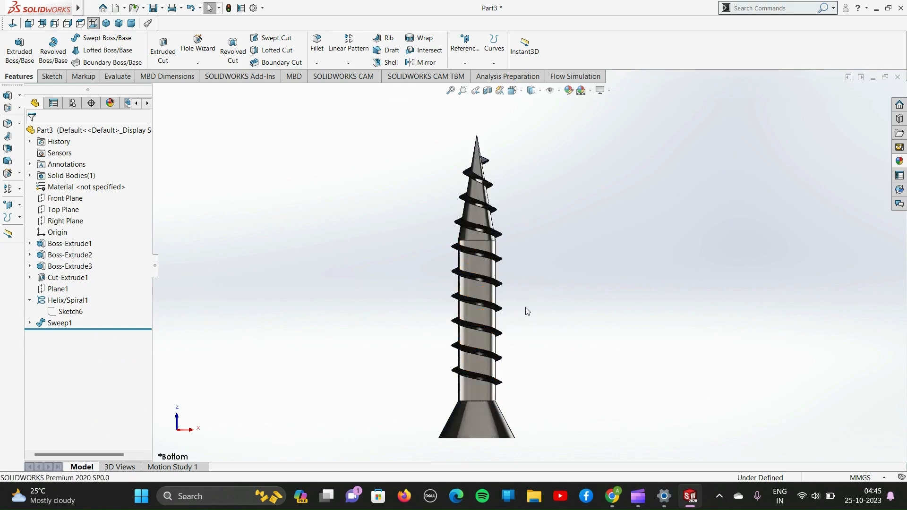
Examine the finished screw from several sides, including the cross recess, the thread turns and the tapered tip.
{"action": "scroll", "coordinate": [535, 298], "scroll_direction": "up", "scroll_amount": 4}
{"action": "middle_click_drag", "start_coordinate": [537, 330], "coordinate": [546, 256]}
{"action": "scroll", "coordinate": [492, 297], "scroll_direction": "down", "scroll_amount": 5}
{"action": "scroll", "coordinate": [561, 248], "scroll_direction": "down", "scroll_amount": 3}
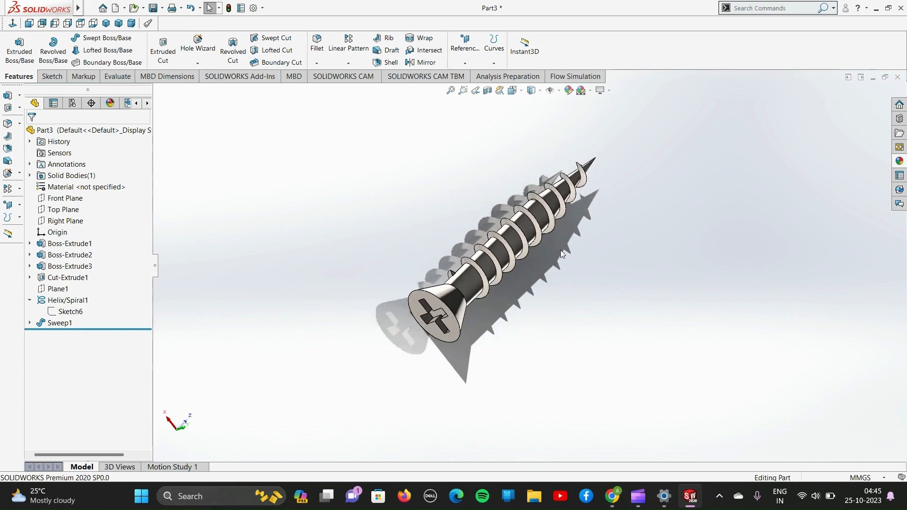
{"action": "middle_click_drag", "start_coordinate": [505, 302], "coordinate": [478, 163]}
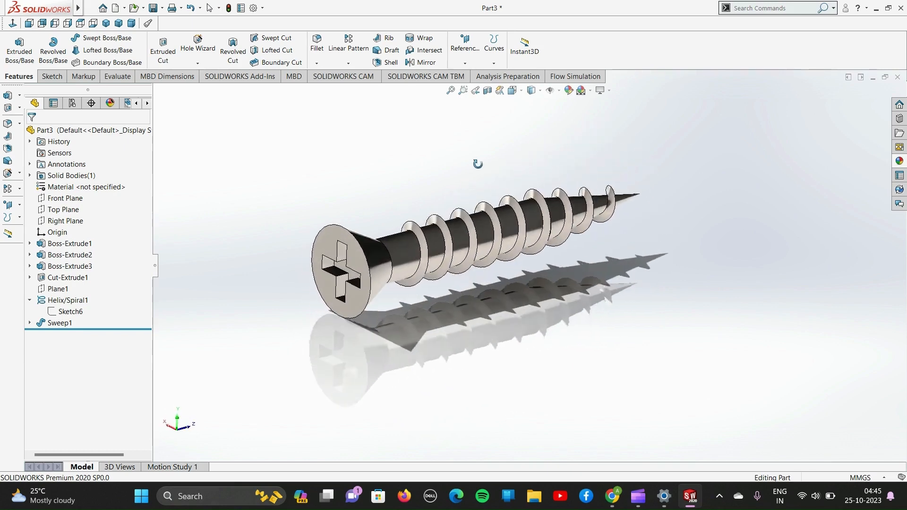
{"action": "middle_click_drag", "start_coordinate": [414, 282], "coordinate": [505, 176]}
{"action": "middle_click_drag", "start_coordinate": [560, 233], "coordinate": [529, 185]}
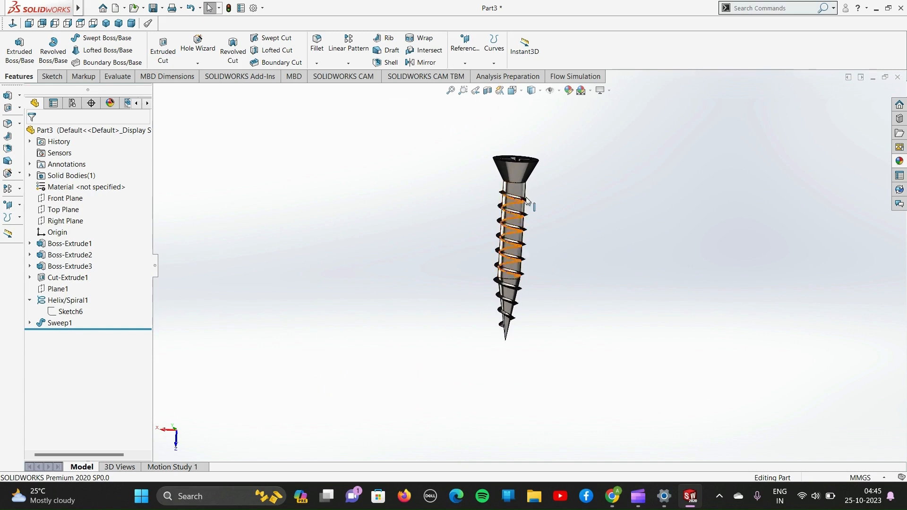
{"action": "scroll", "coordinate": [545, 199], "scroll_direction": "down", "scroll_amount": 5}
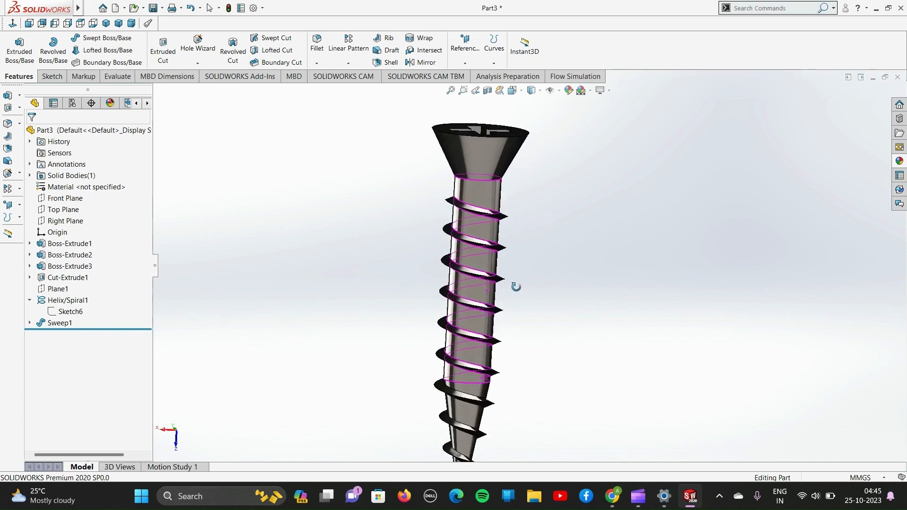
{"action": "middle_click_drag", "start_coordinate": [516, 286], "coordinate": [588, 286]}
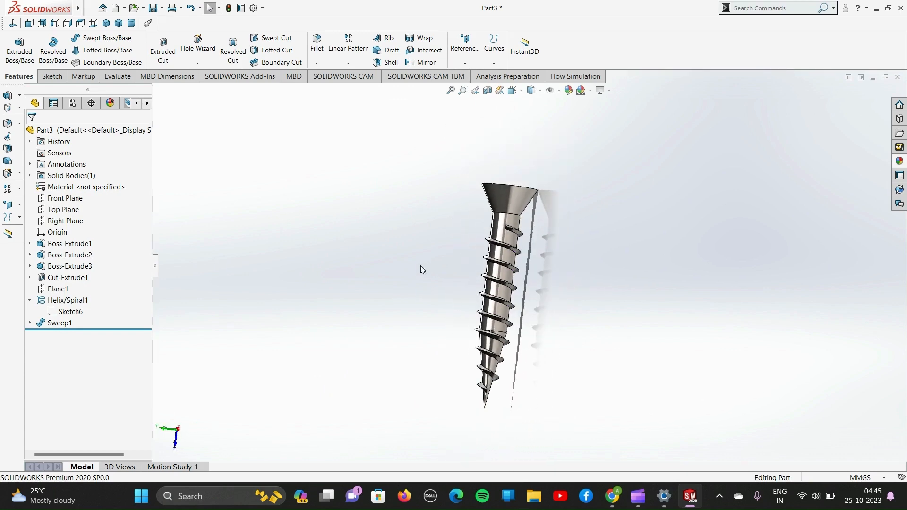
{"action": "middle_click_drag", "start_coordinate": [421, 268], "coordinate": [528, 268]}
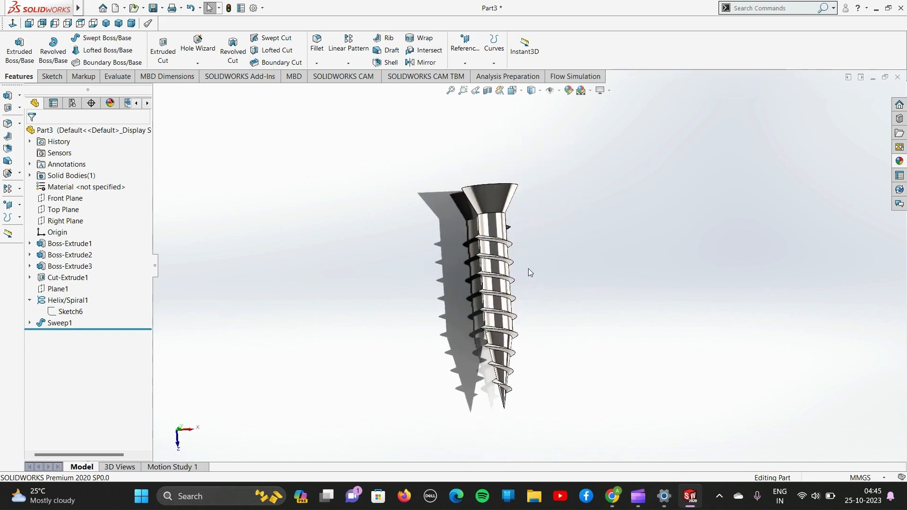
{"action": "scroll", "coordinate": [529, 268], "scroll_direction": "down", "scroll_amount": 2}
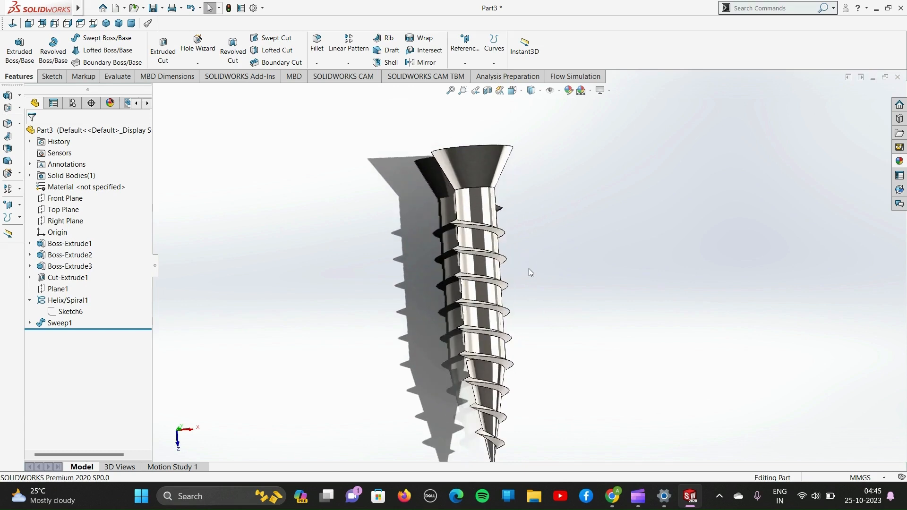
Apply a gold metal appearance to the whole screw part.
{"action": "left_click", "coordinate": [900, 162]}
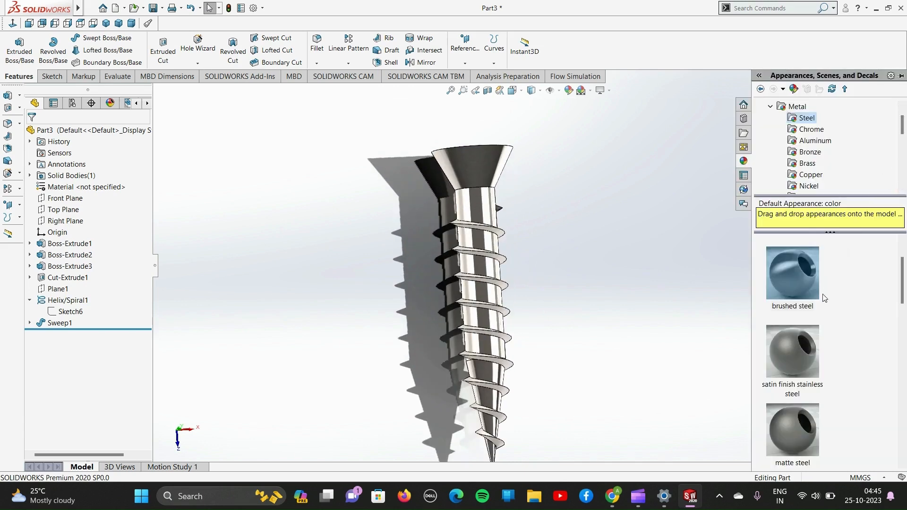
{"action": "scroll", "coordinate": [819, 179], "scroll_direction": "down", "scroll_amount": 2}
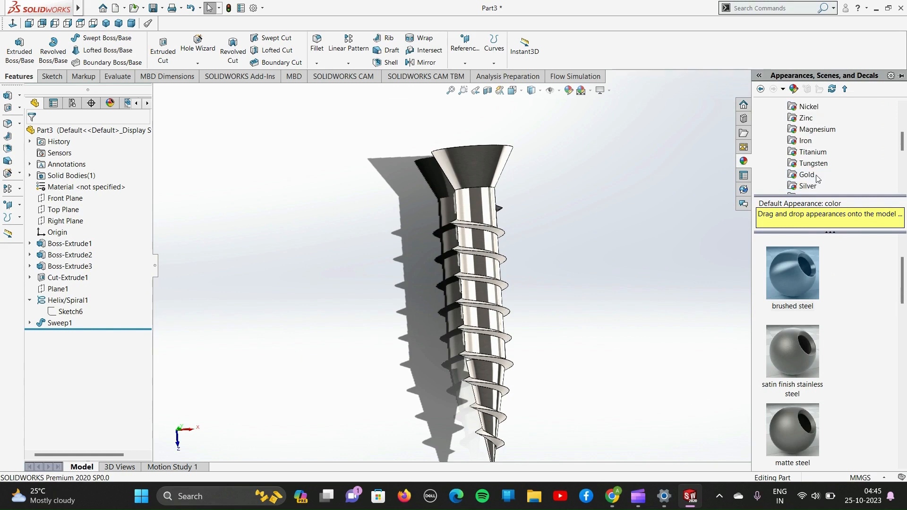
{"action": "left_click", "coordinate": [807, 175]}
{"action": "left_click_drag", "start_coordinate": [795, 261], "coordinate": [481, 282]}
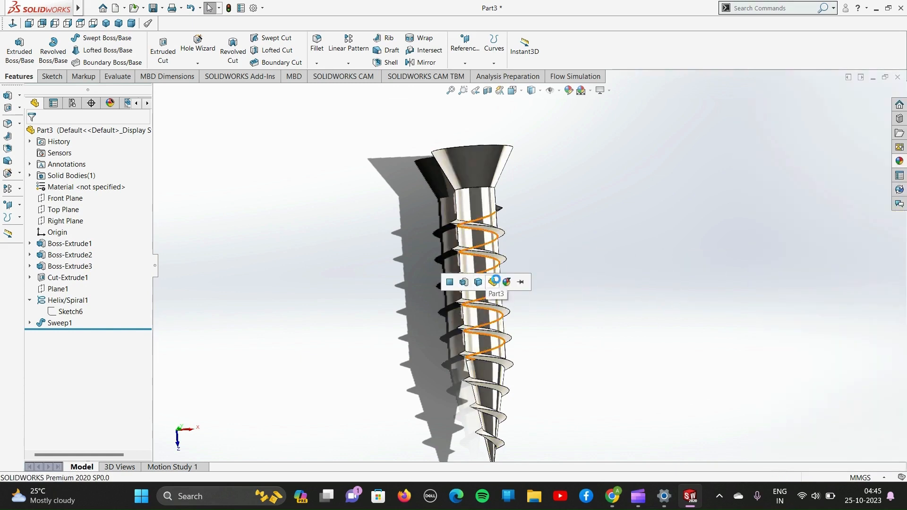
{"action": "left_click", "coordinate": [494, 282]}
{"action": "middle_click_drag", "start_coordinate": [543, 248], "coordinate": [666, 348]}
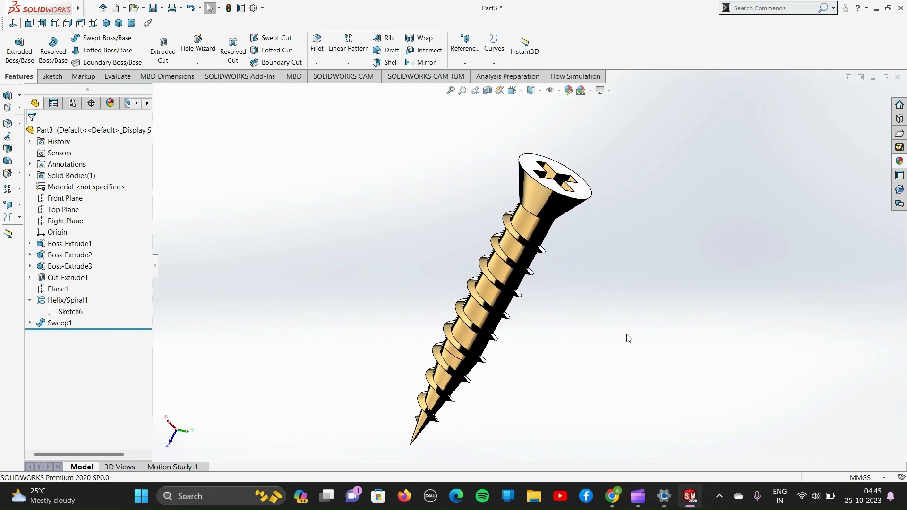